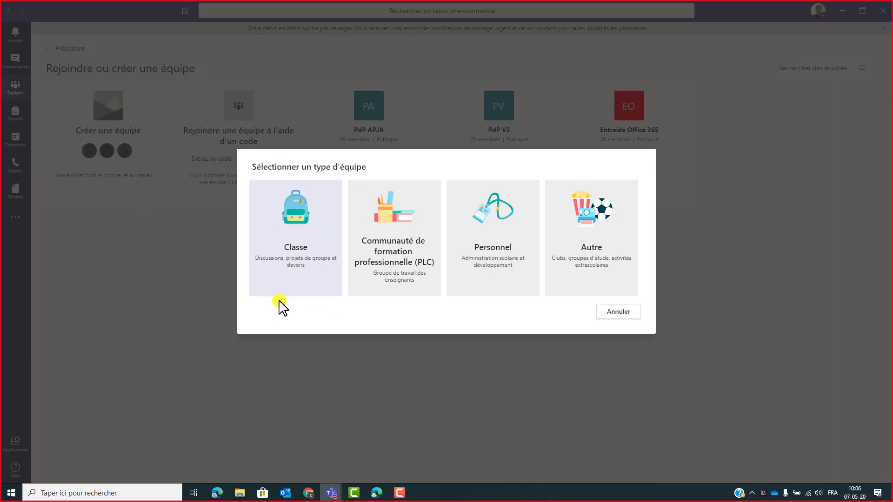
# Step: Cancel the team type selection and open the 4A - Français class team
pyautogui.click(610, 314)
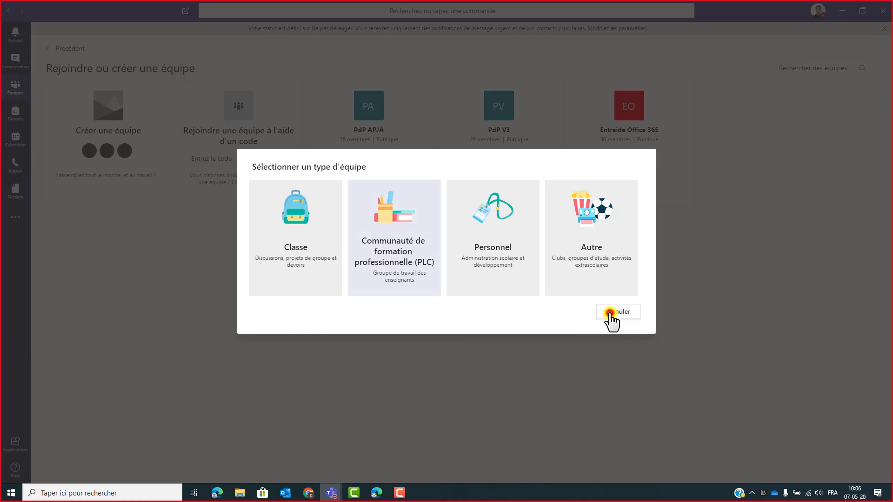
pyautogui.click(17, 90)
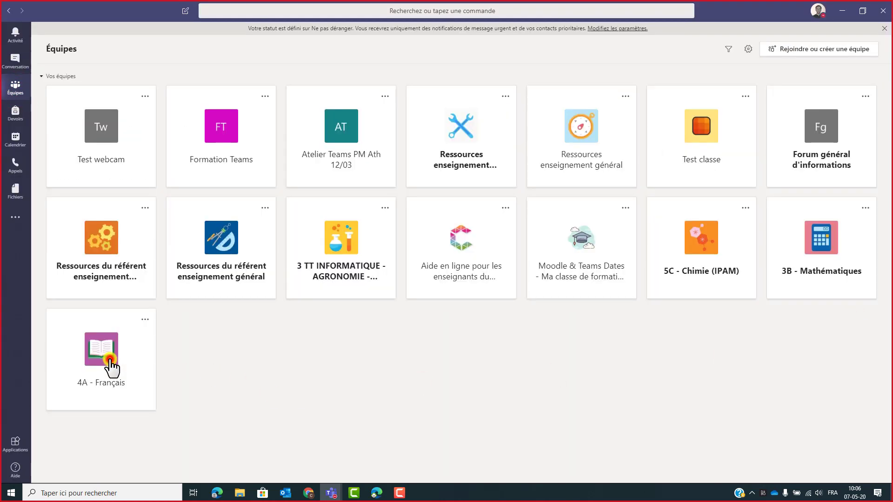
pyautogui.click(112, 367)
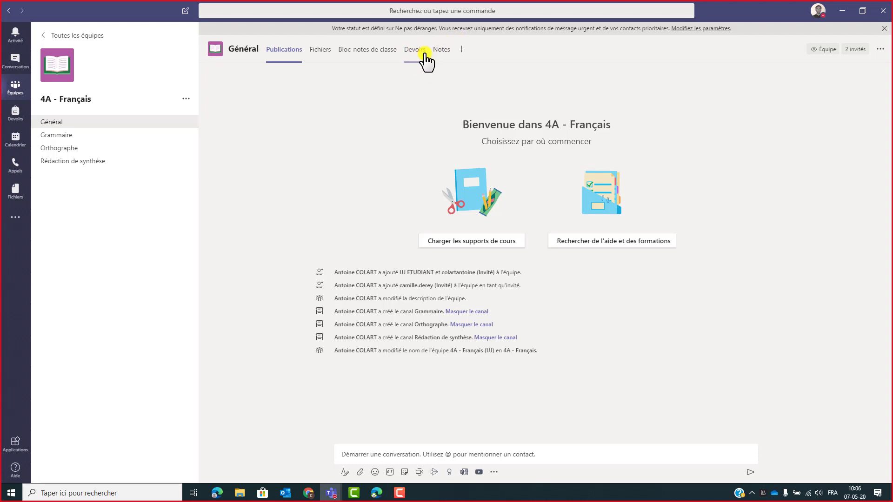
# Step: Examine the 4A - Français class in the global assignments view, including the option for creating an assignment
pyautogui.click(14, 115)
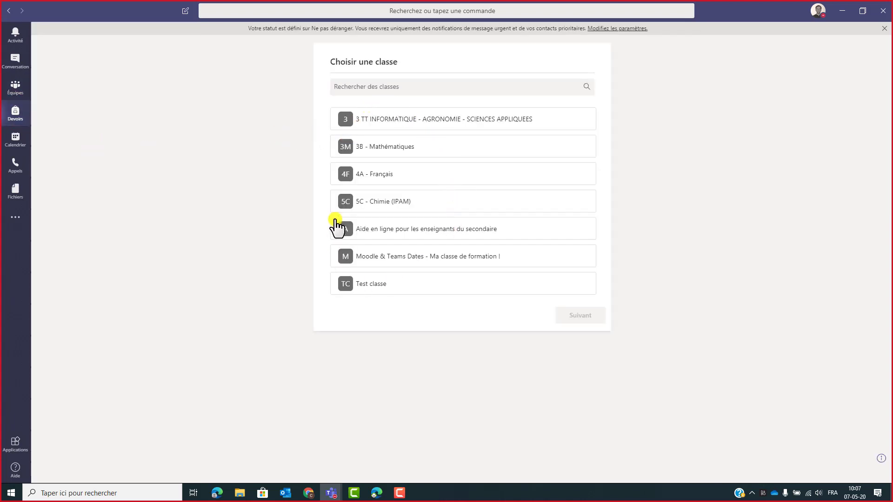
pyautogui.click(378, 177)
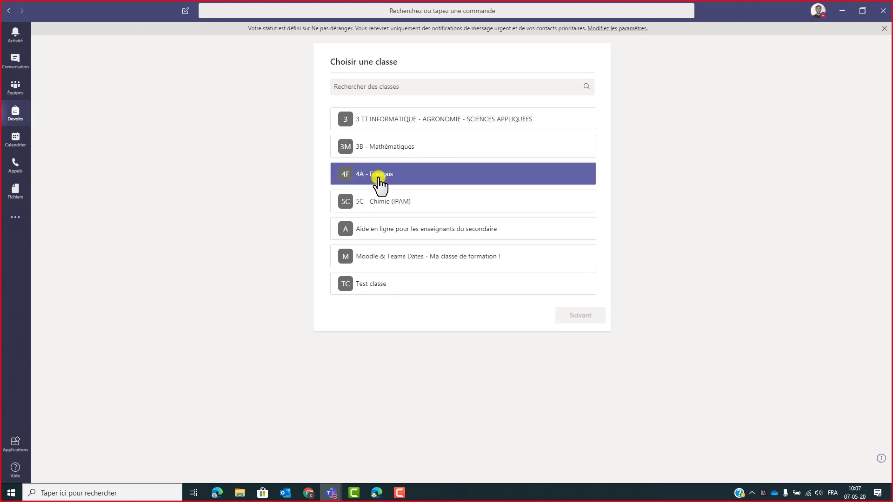
pyautogui.click(378, 179)
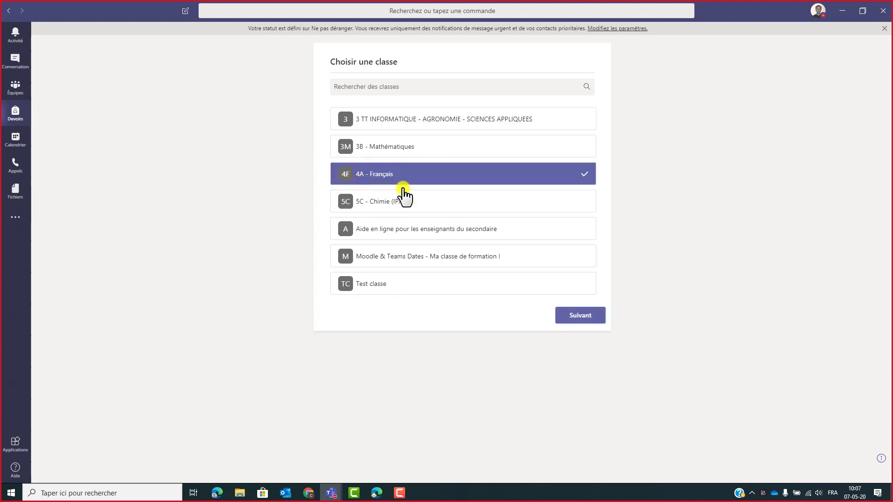
pyautogui.click(580, 317)
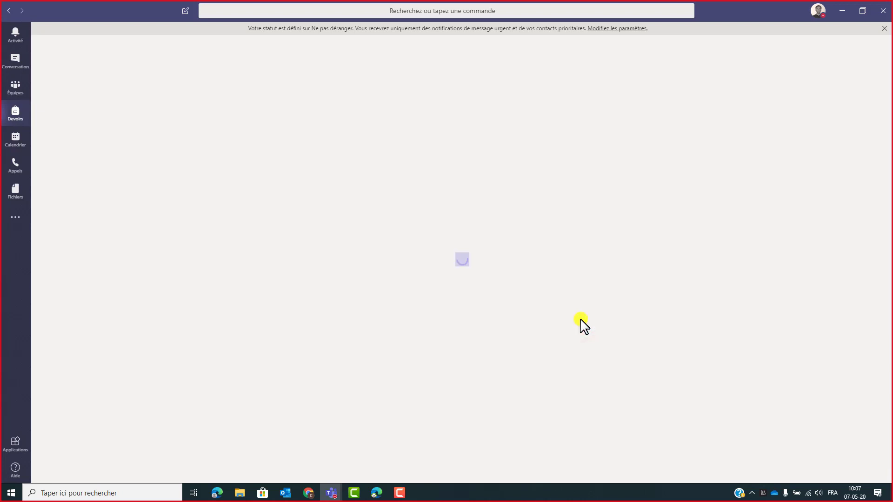
pyautogui.click(256, 210)
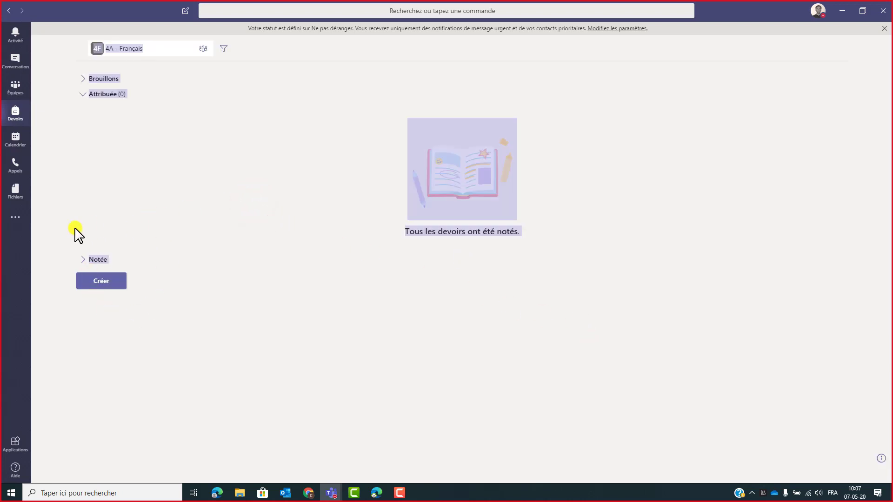
pyautogui.click(117, 320)
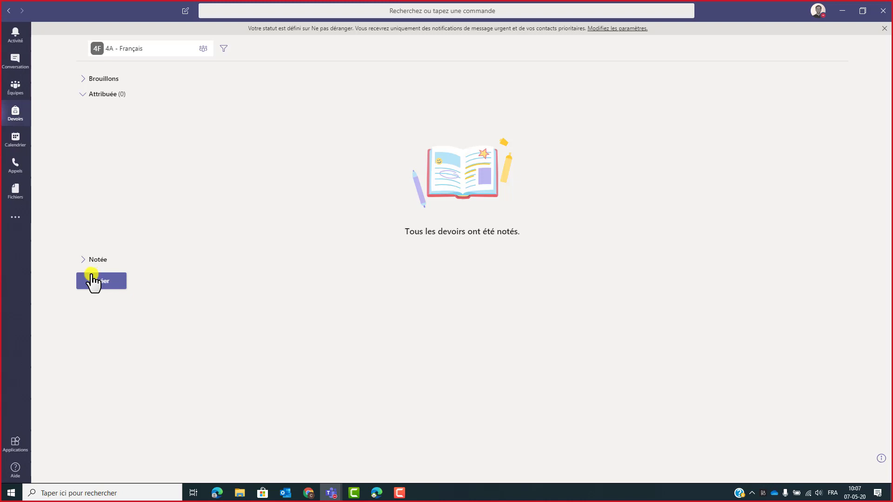
pyautogui.click(93, 281)
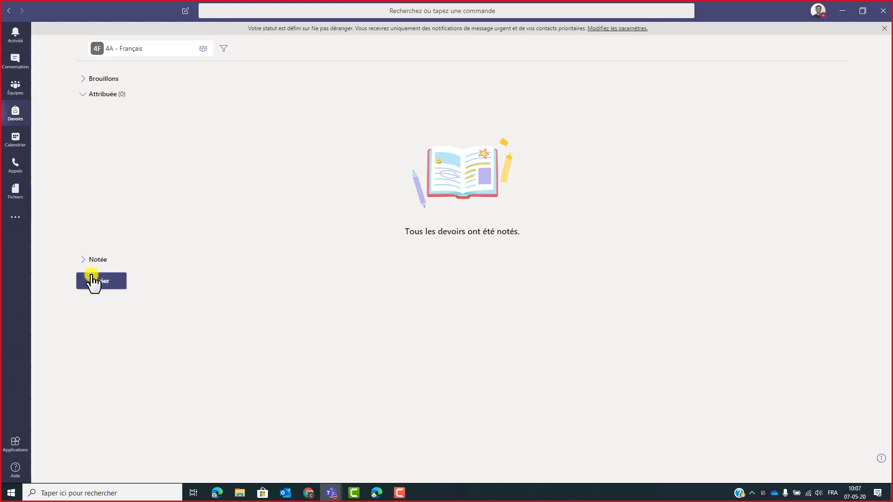
# Step: Return to the 4A - Français team's Général channel and dismiss the do-not-disturb notice
pyautogui.click(13, 89)
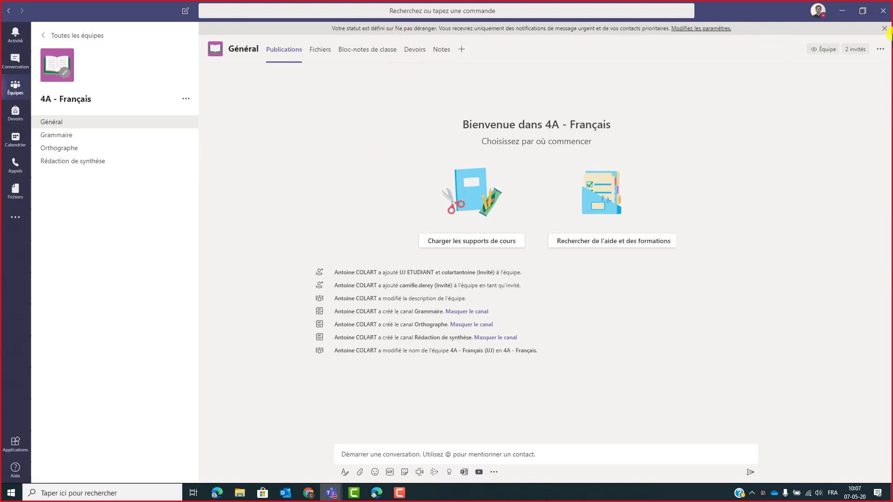
pyautogui.click(884, 28)
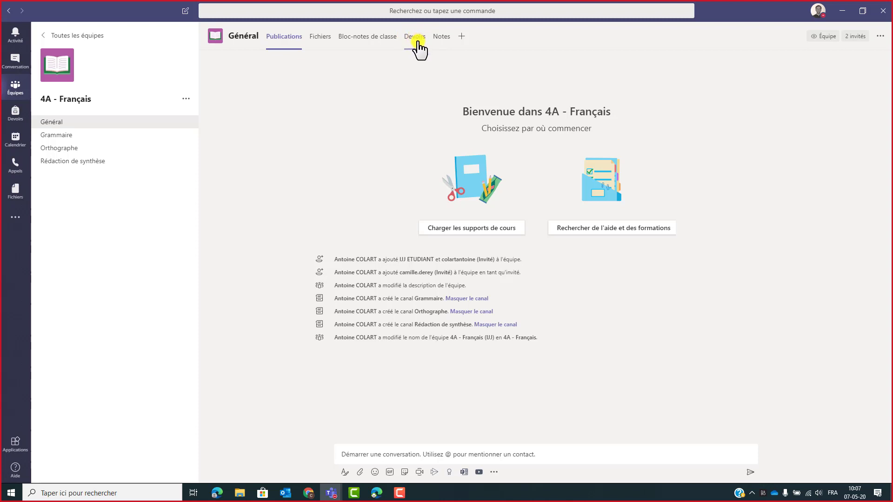
# Step: Look through the Général channel's assignments and files
pyautogui.click(416, 38)
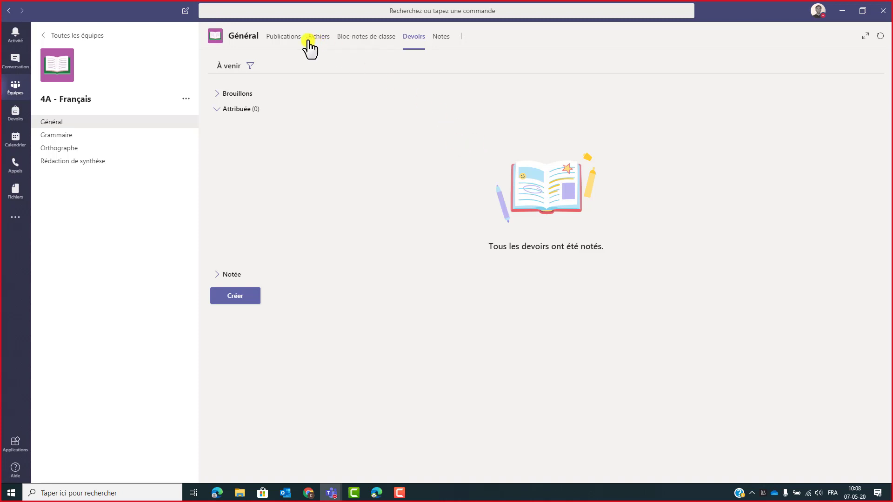
pyautogui.click(293, 38)
pyautogui.click(320, 39)
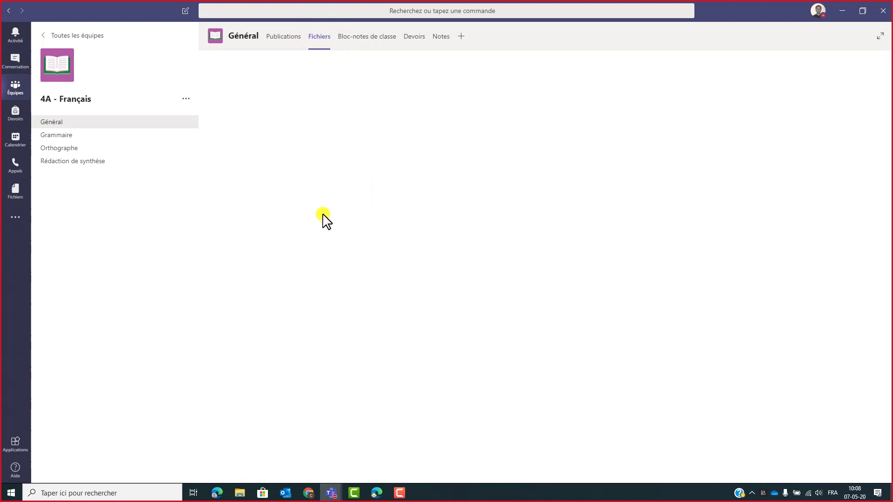
pyautogui.click(386, 189)
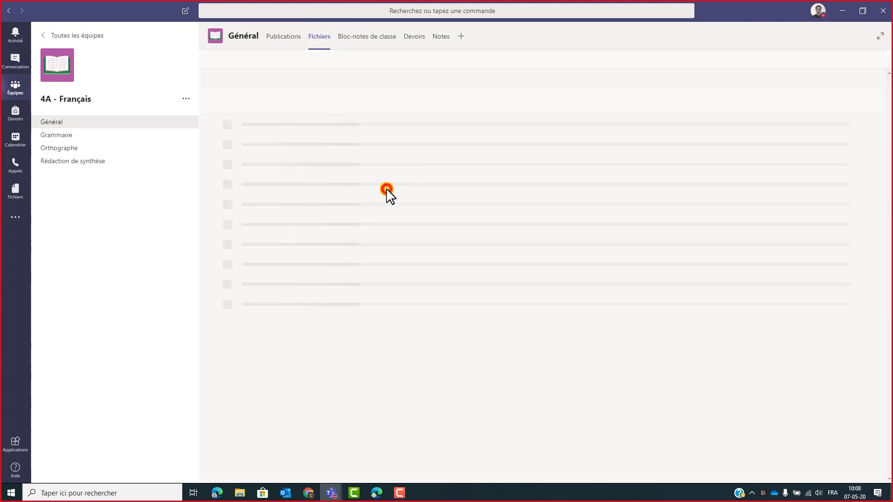
# Step: Start a new assignment of type Affectation from the Général channel's assignments in the 4A - Français team
pyautogui.click(414, 39)
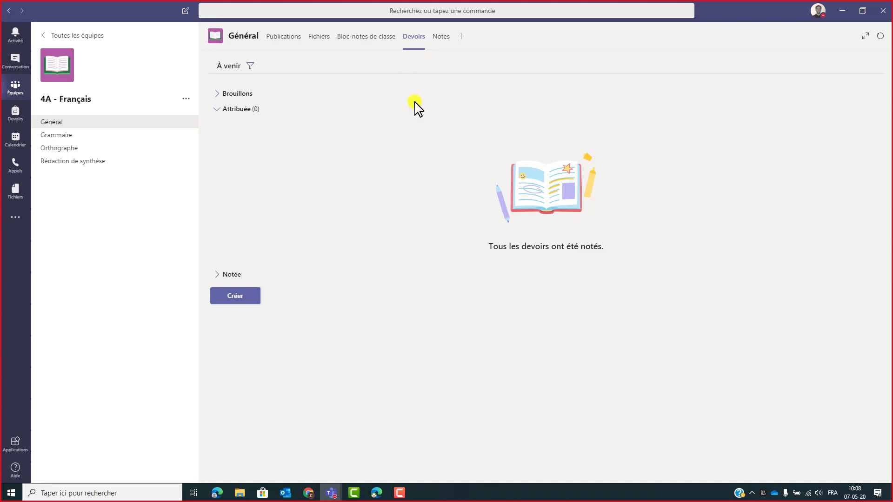
pyautogui.click(229, 297)
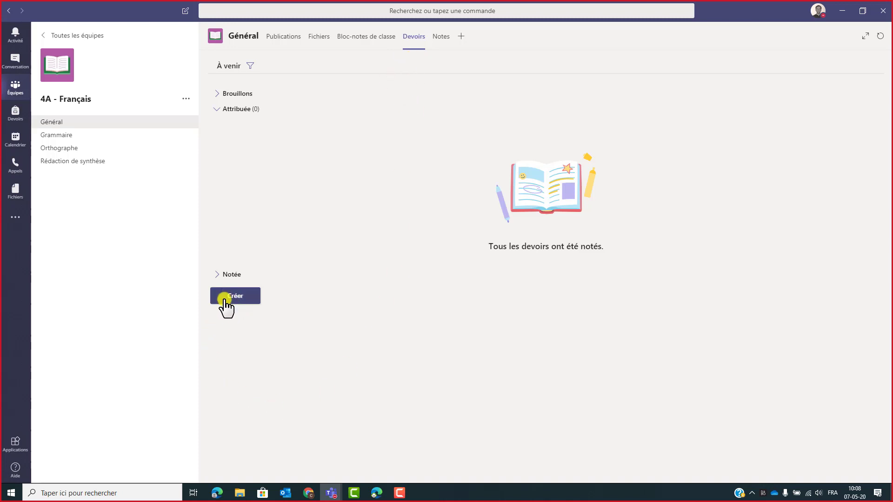
pyautogui.click(226, 300)
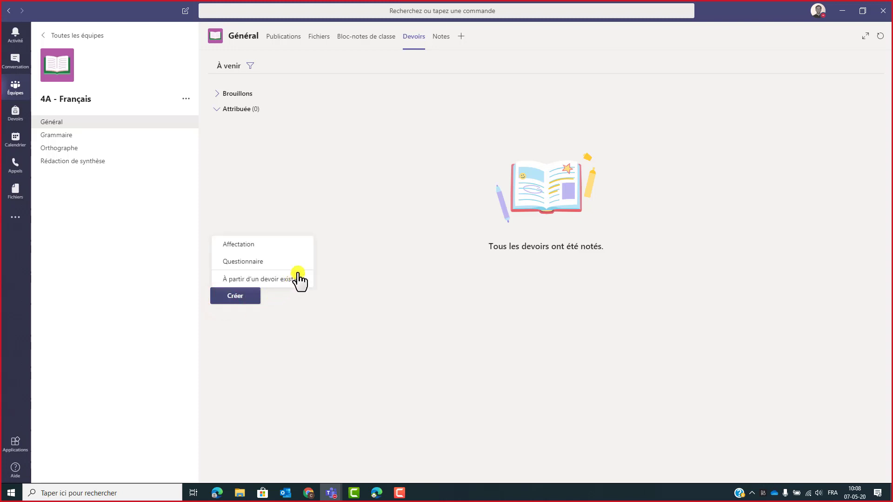
pyautogui.click(254, 251)
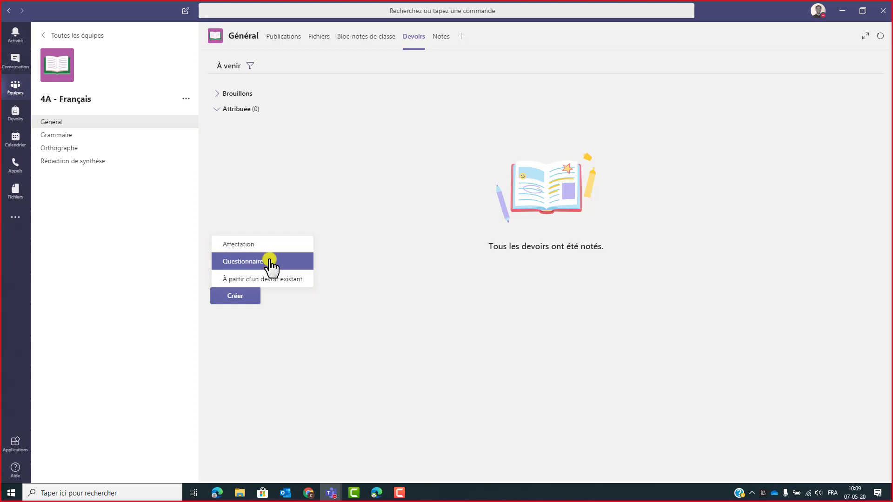
pyautogui.click(239, 245)
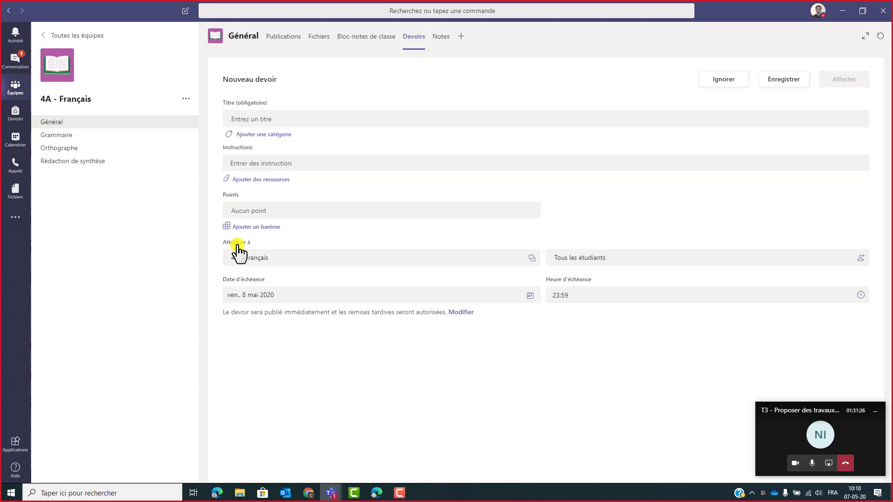
# Step: Title the new assignment "Devoir de rédaction de synthèse"
pyautogui.click(255, 120)
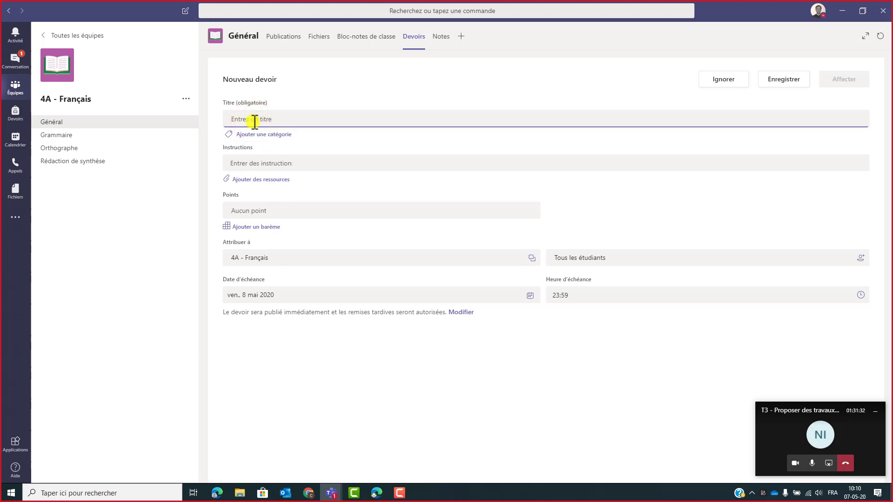
pyautogui.write('Devoir de ')
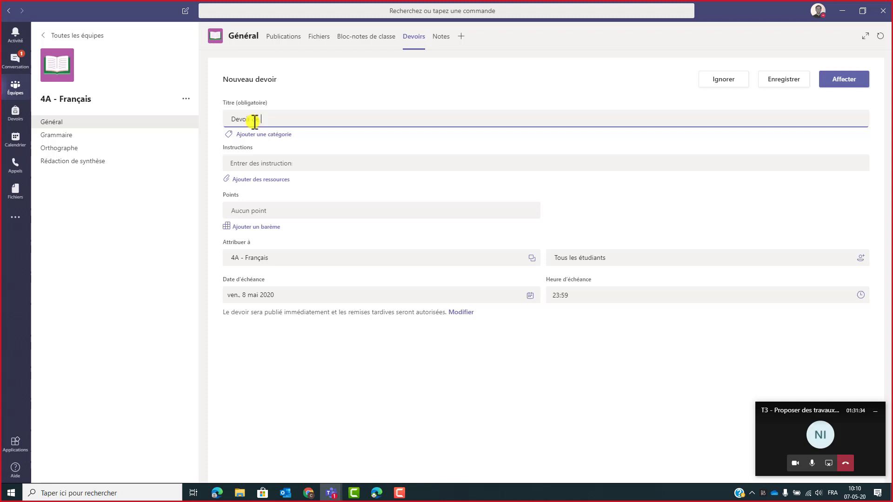
pyautogui.write('rédaction de synthèse')
pyautogui.click(343, 126)
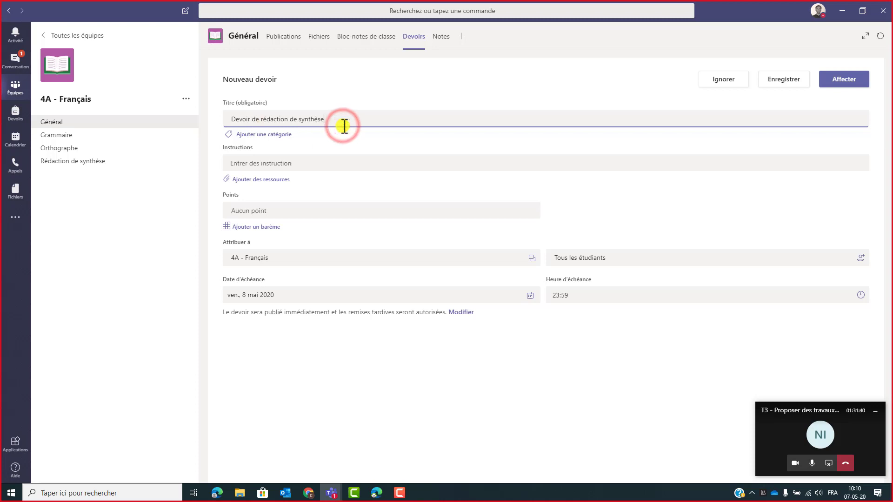
# Step: Add the category "Rédaction" to the assignment
pyautogui.click(273, 135)
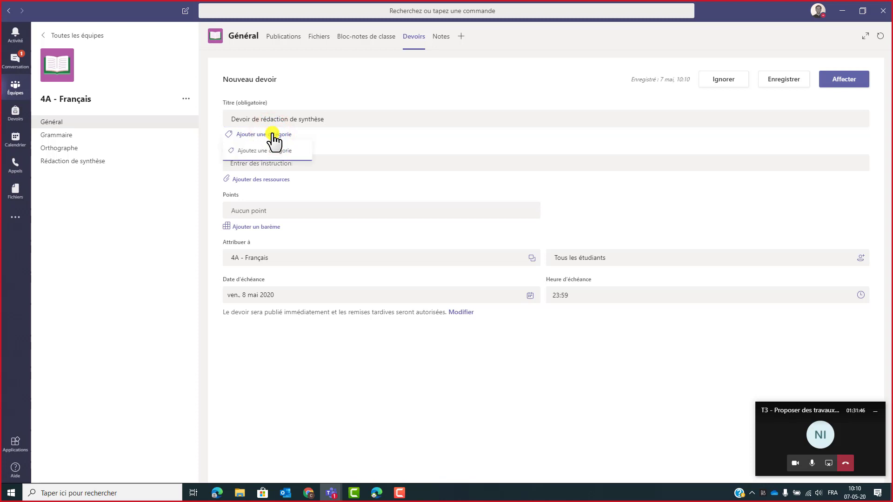
pyautogui.write('Rédaction')
pyautogui.press('Return')
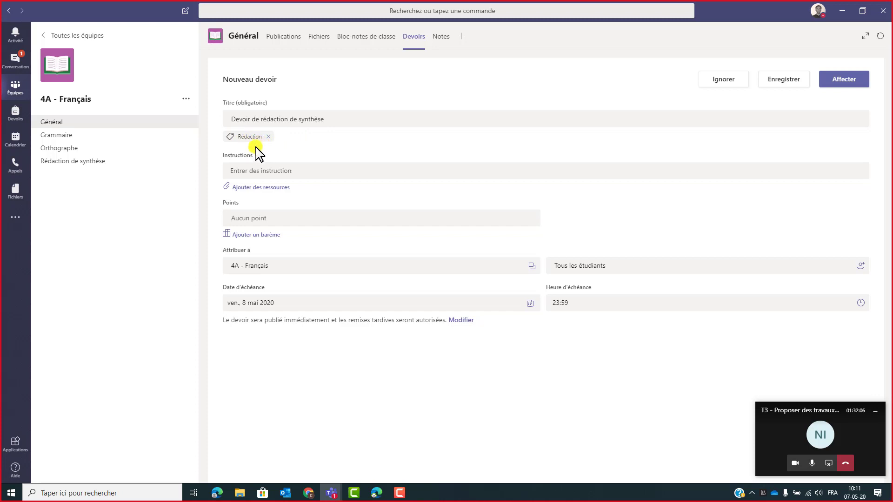
# Step: Enter the assignment instructions "Rédige une synthèse sur base de la page internet proposée en annexe." followed by a new line
pyautogui.click(245, 172)
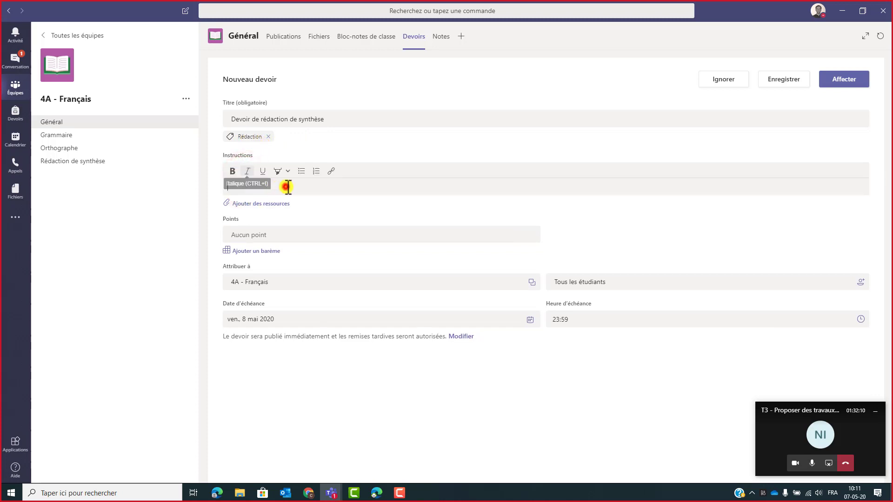
pyautogui.click(287, 186)
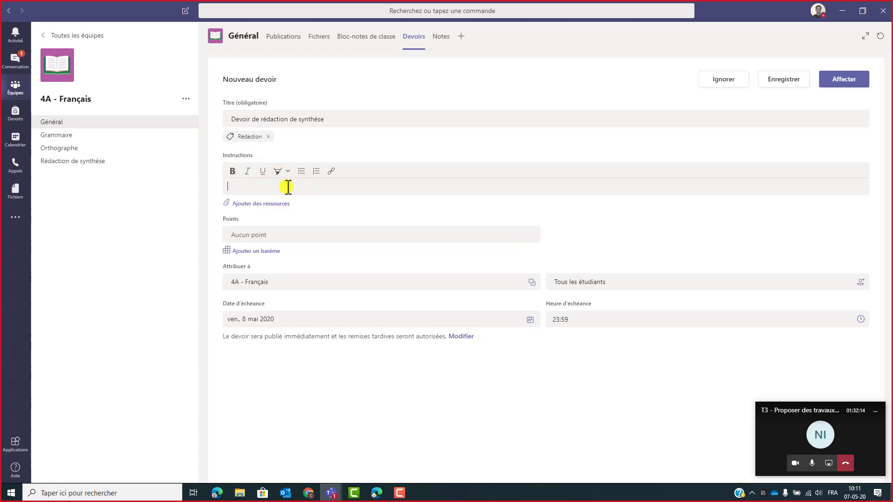
pyautogui.write('Rédige une synthèse sur base')
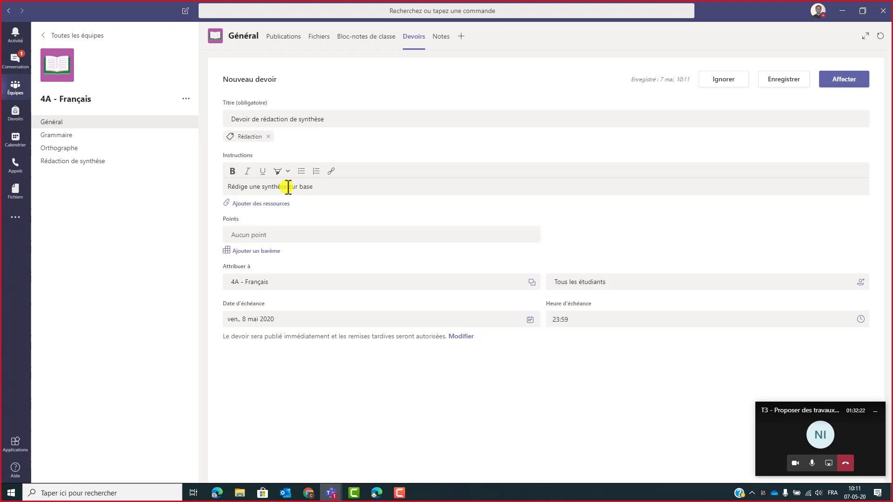
pyautogui.write(' de la page internet proposée en annexe.')
pyautogui.press('Return')
pyautogui.press('Return')
pyautogui.press('Return')
pyautogui.press('Return')
pyautogui.press('Return')
pyautogui.press('Return')
pyautogui.press('Return')
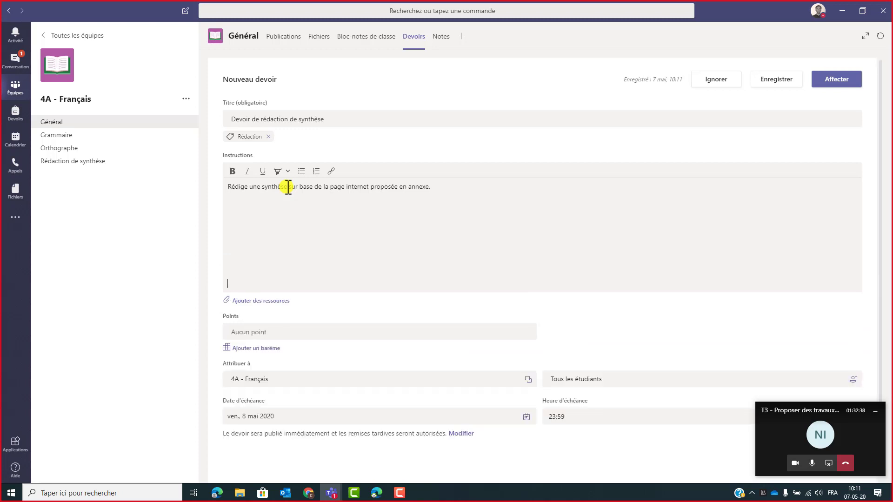
pyautogui.press('BackSpace')
pyautogui.press('BackSpace')
pyautogui.press('BackSpace')
pyautogui.press('BackSpace')
pyautogui.press('BackSpace')
pyautogui.press('BackSpace')
pyautogui.press('BackSpace')
pyautogui.press('BackSpace')
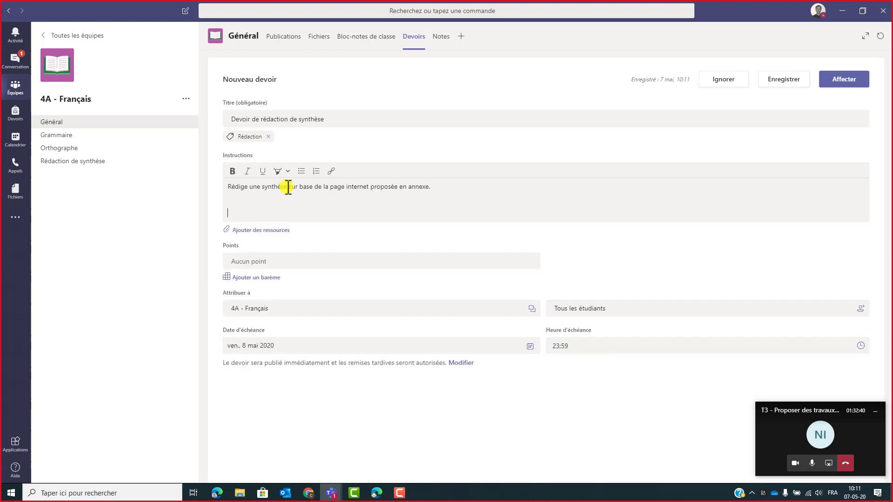
pyautogui.press('BackSpace')
pyautogui.hotkey('ctrl', 'z')
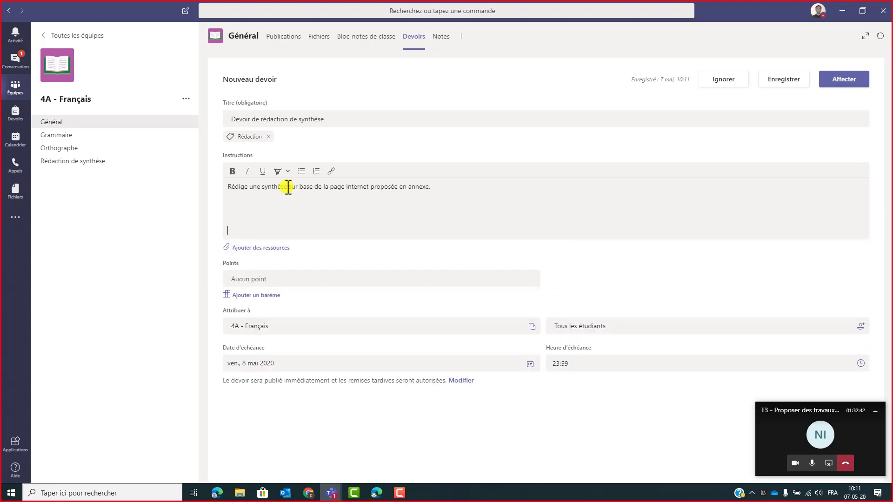
pyautogui.hotkey('ctrl', 'z')
# Step: Add a bulleted list below the instruction sentence with the items Orthographe, Grammaire and Esprit de synthèse
pyautogui.click(302, 172)
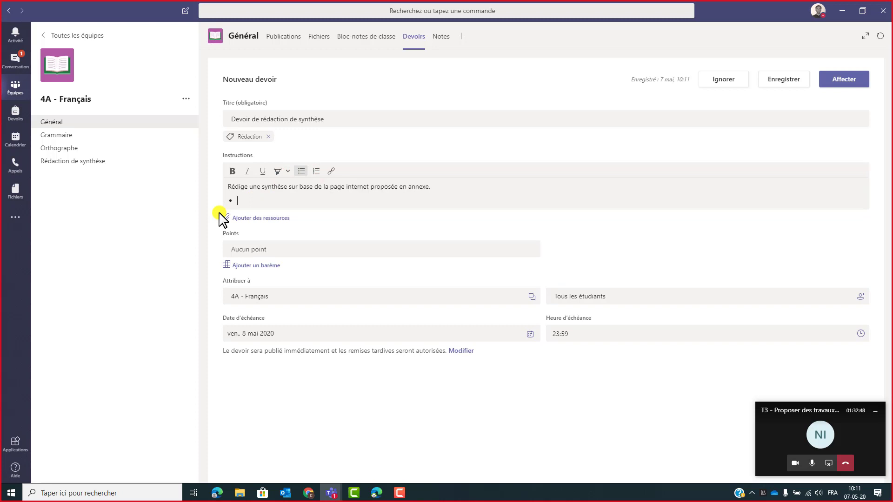
pyautogui.write('Orthographe')
pyautogui.press('Return')
pyautogui.write('Grammaire')
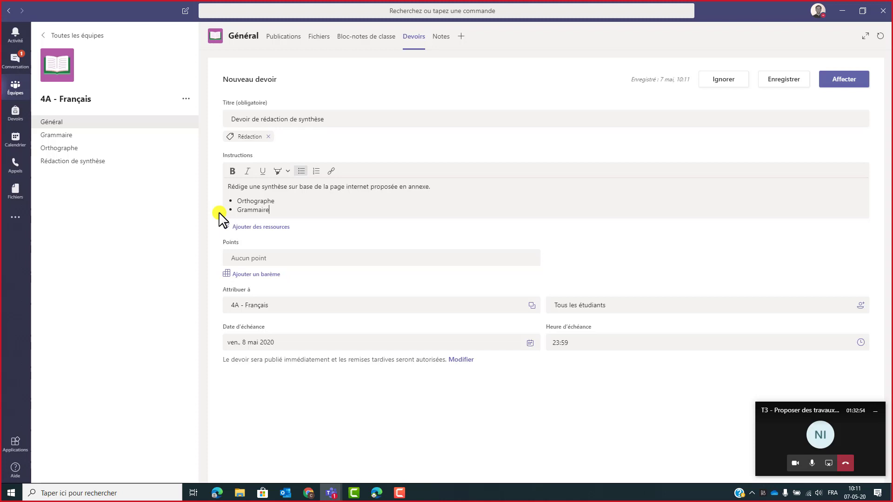
pyautogui.press('Return')
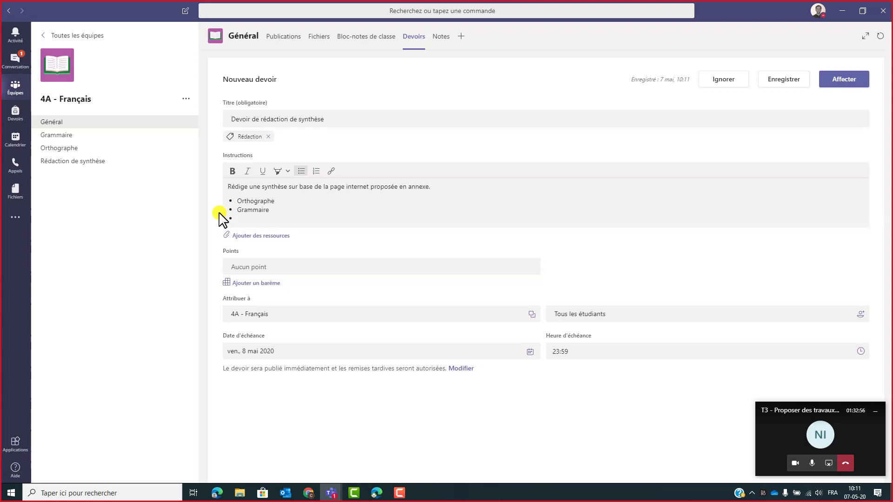
pyautogui.write('Esprit de synthèse')
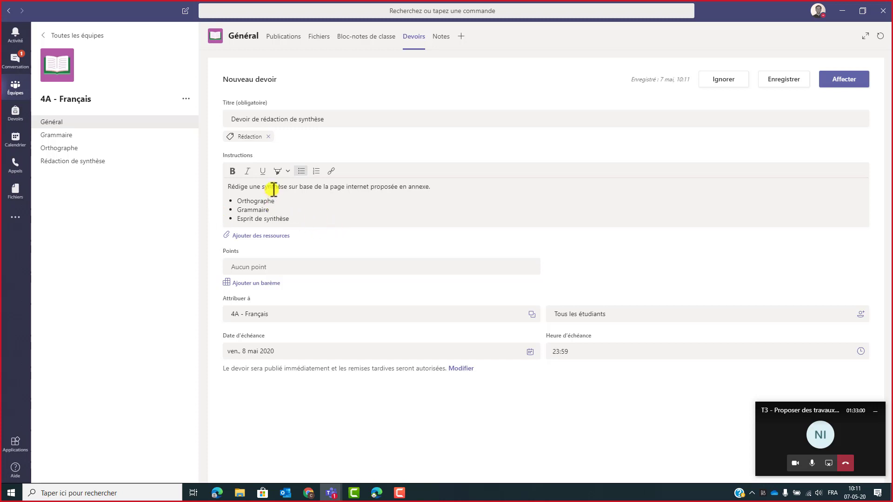
# Step: Make the word "synthèse" bold and underline "page internet" in the assignment instructions
pyautogui.click(278, 185)
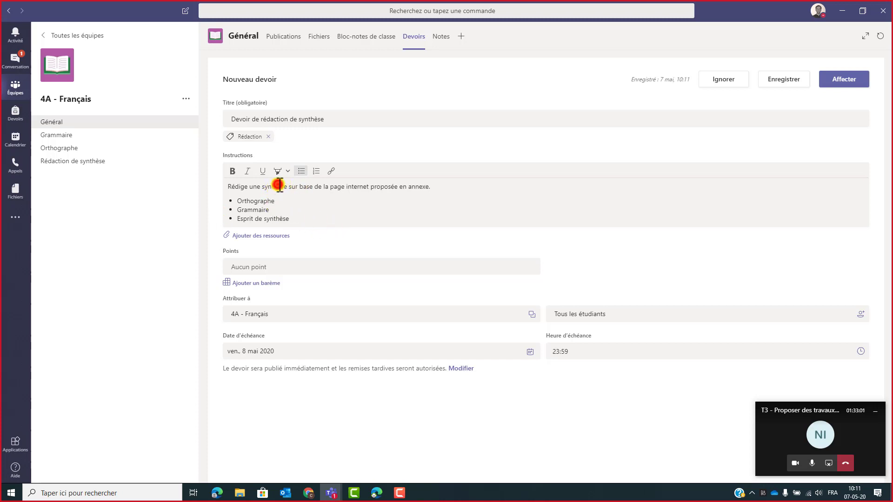
pyautogui.click(232, 171)
pyautogui.click(331, 187)
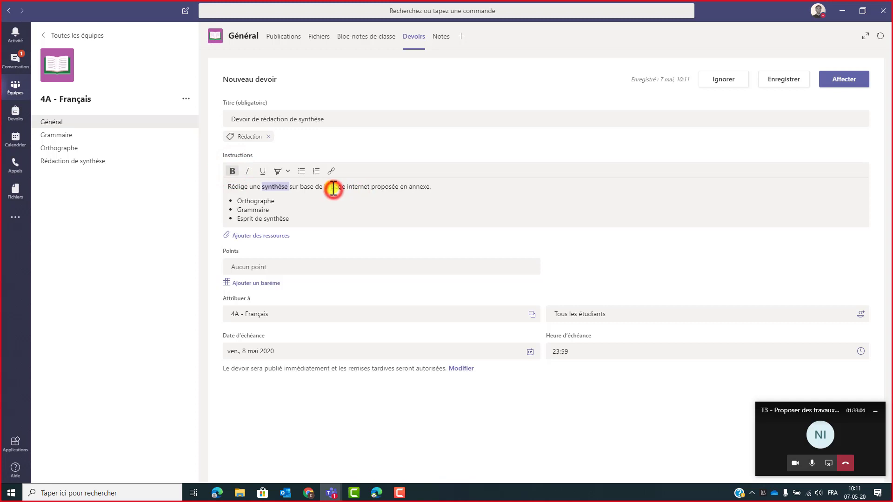
pyautogui.moveTo(363, 186); pyautogui.dragTo(368, 186)
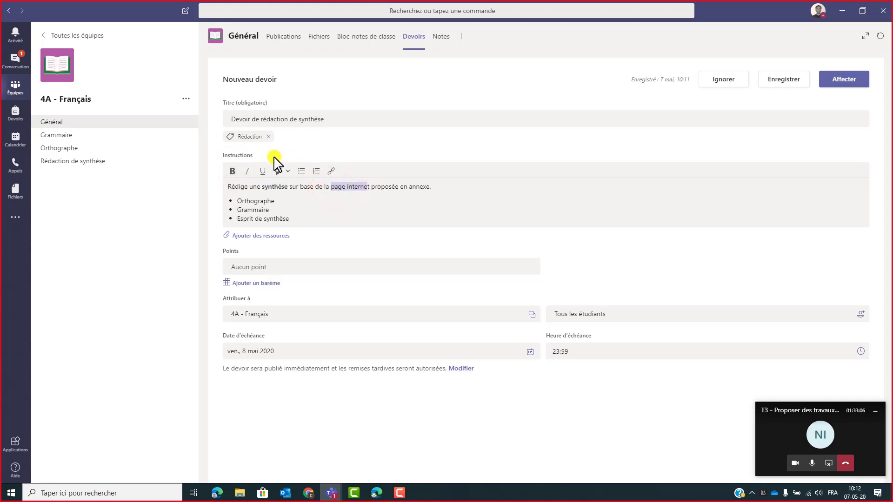
pyautogui.click(262, 171)
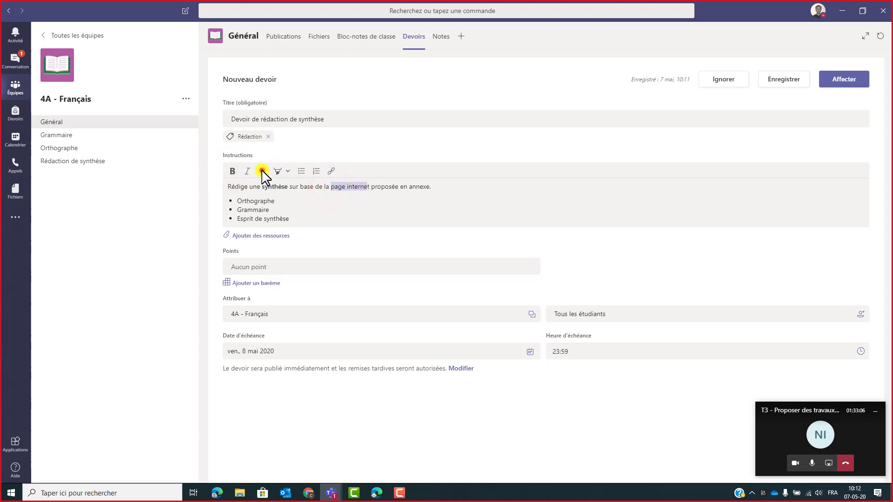
# Step: End the bulleted list and add the closing line "Bon travail!" below it in the instructions
pyautogui.click(325, 215)
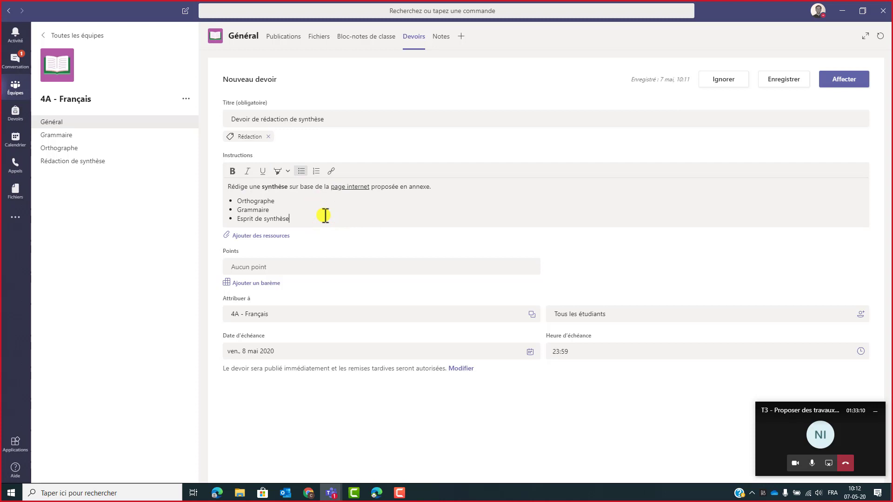
pyautogui.press('Return')
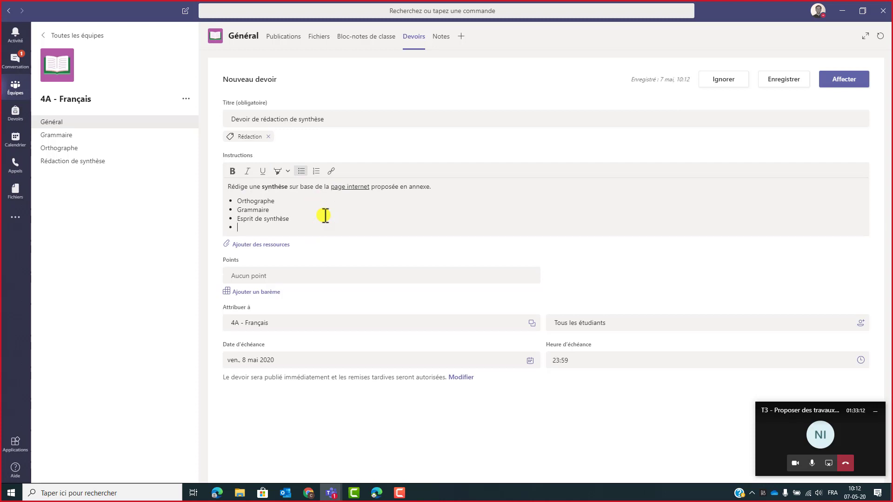
pyautogui.press('Return')
pyautogui.write('Bon travai')
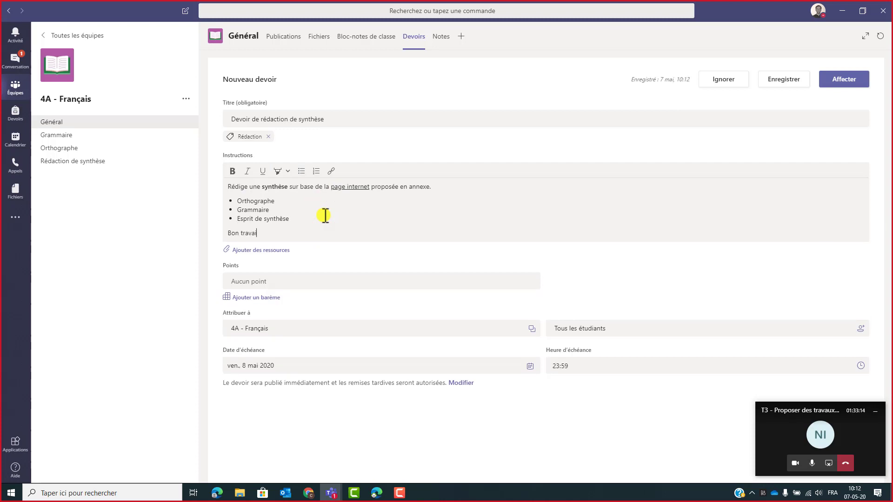
pyautogui.write('l!')
pyautogui.click(316, 224)
pyautogui.click(299, 216)
# Step: Start adding a resource to the assignment and choose a web link (Lien) as its source
pyautogui.click(245, 252)
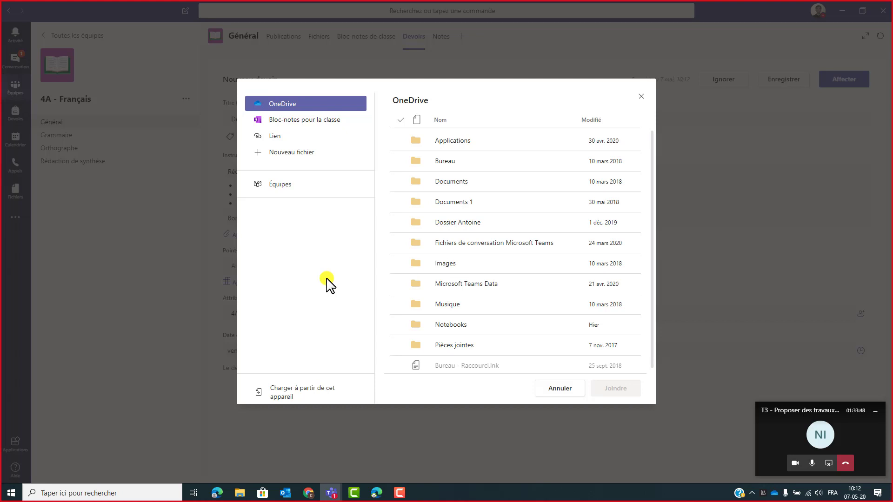
pyautogui.click(313, 120)
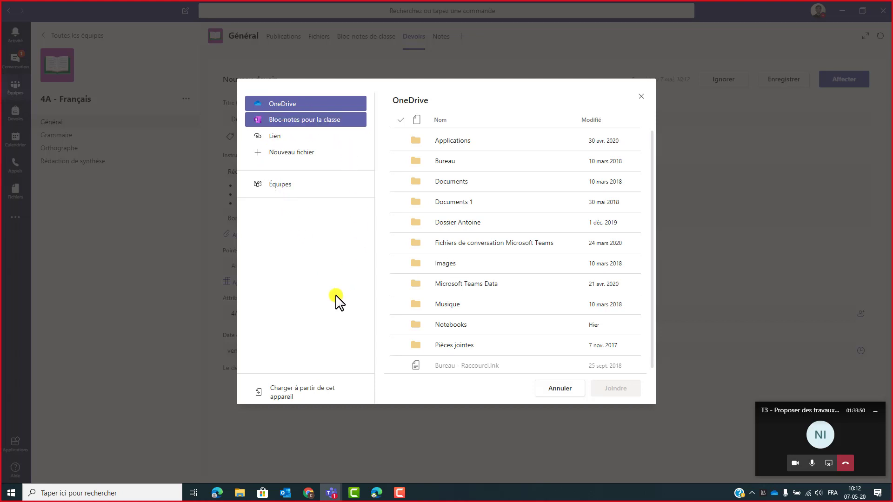
pyautogui.click(288, 394)
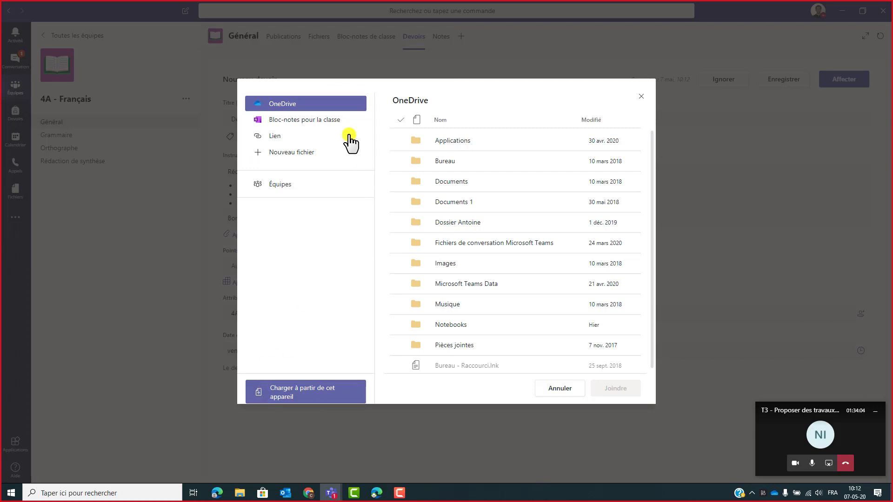
pyautogui.click(289, 122)
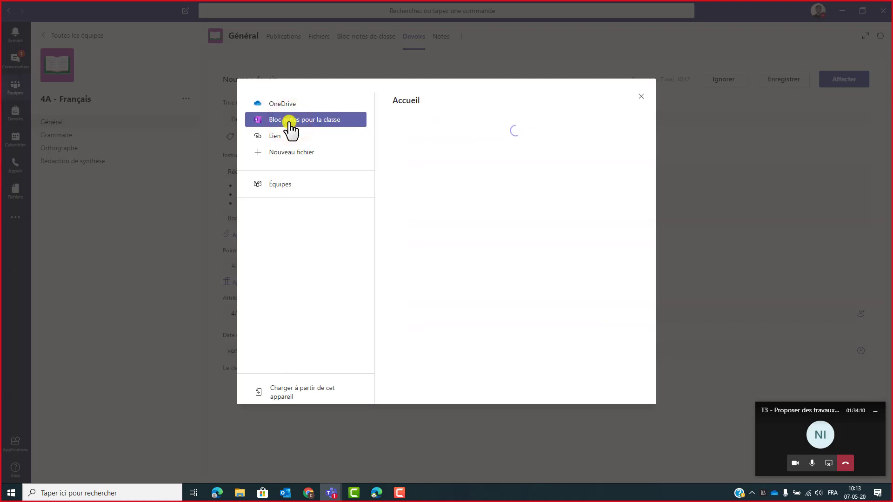
pyautogui.click(277, 136)
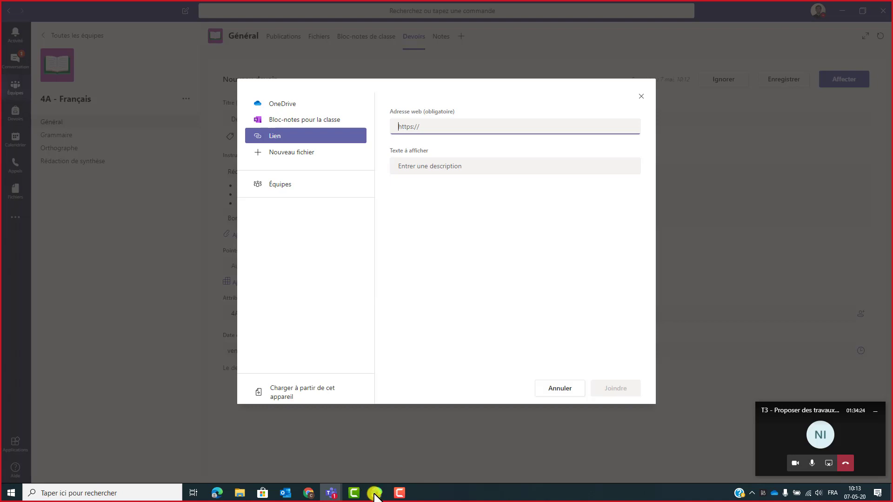
# Step: Switch to the web browser, search for "charles baudelaire" in a new tab and open the French Wikipedia article
pyautogui.hotkey('alt', 'Tab')
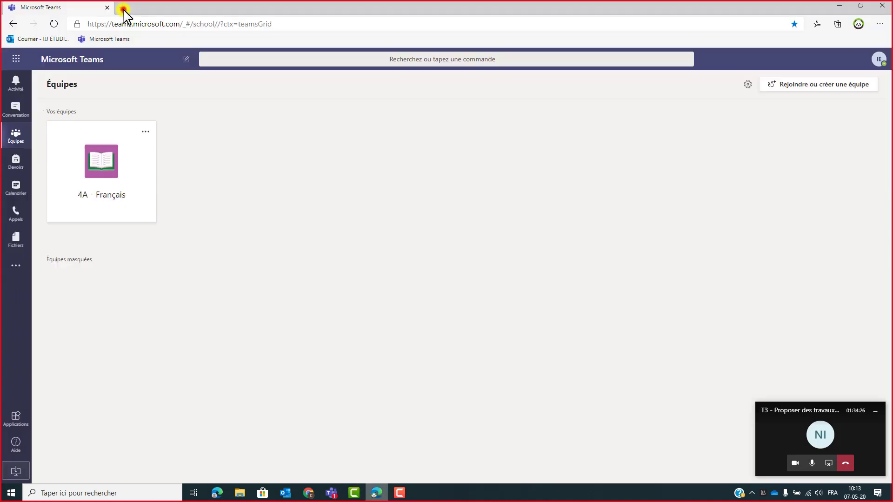
pyautogui.hotkey('ctrl', 't')
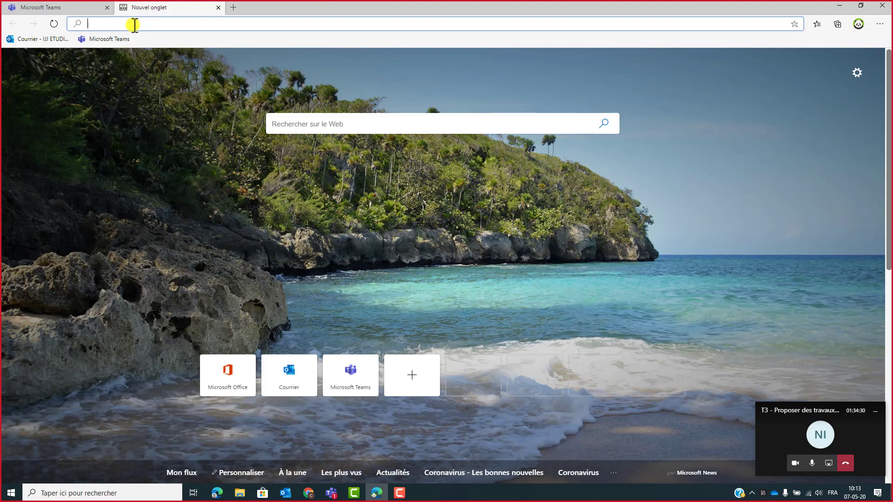
pyautogui.write('charles ')
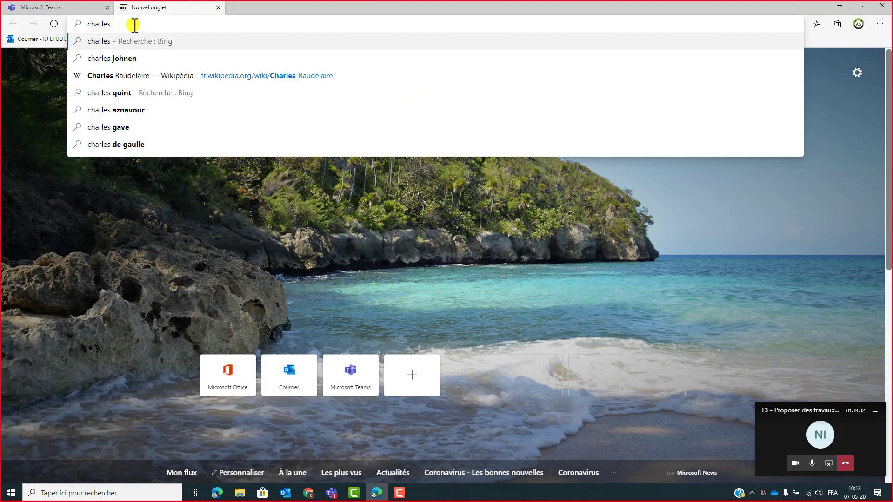
pyautogui.write('baudelaire')
pyautogui.press('Return')
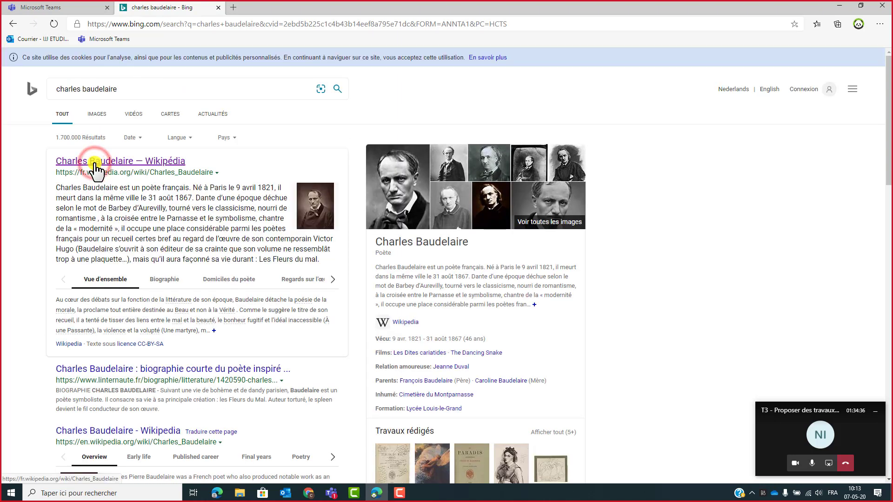
pyautogui.click(95, 168)
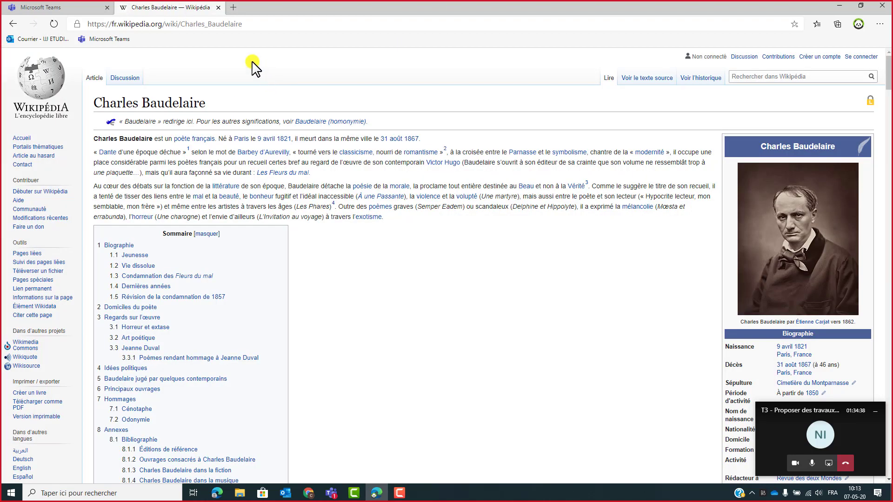
# Step: Copy the web address of the Wikipedia article and close its browser tab
pyautogui.click(213, 24)
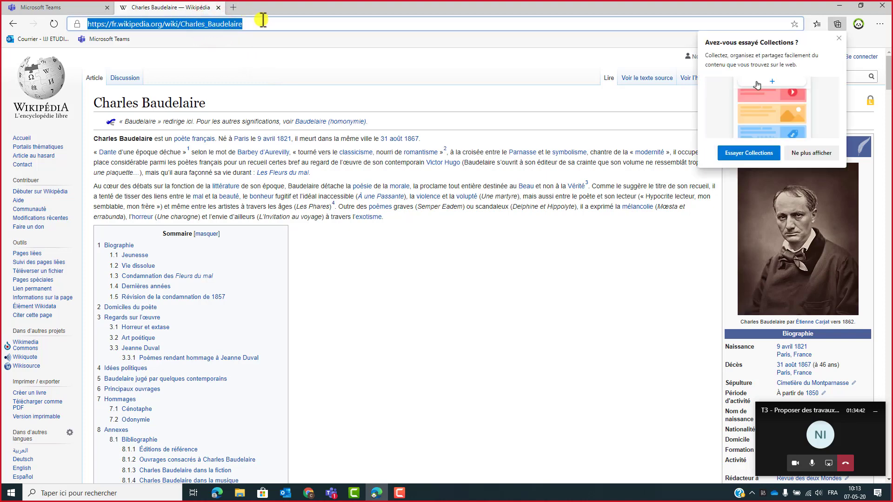
pyautogui.moveTo(253, 28); pyautogui.dragTo(164, 11)
pyautogui.hotkey('ctrl', 'c')
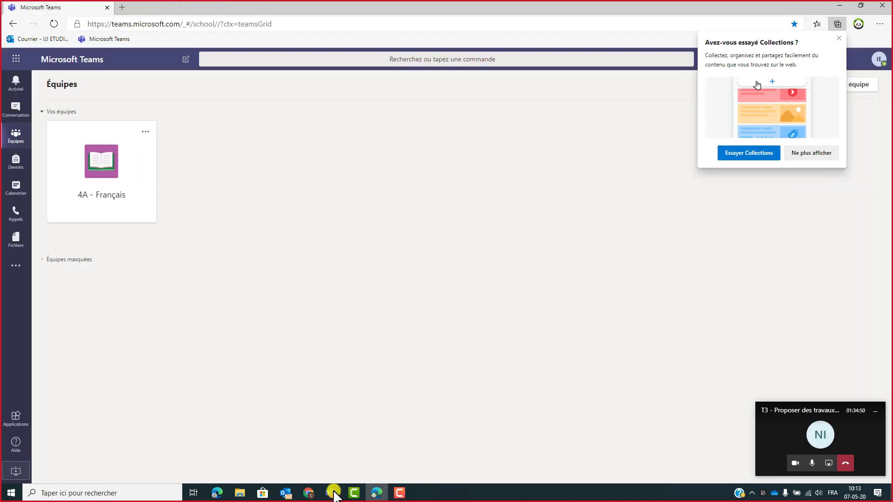
pyautogui.click(330, 489)
pyautogui.click(296, 430)
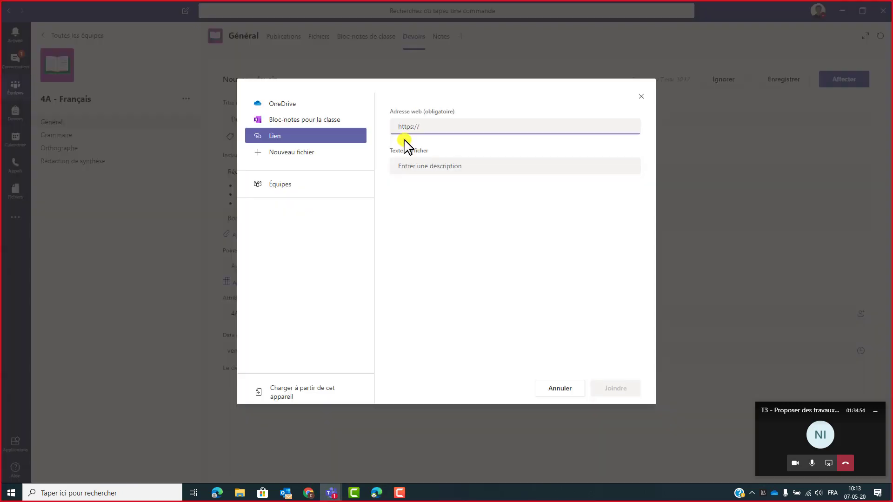
pyautogui.click(401, 130)
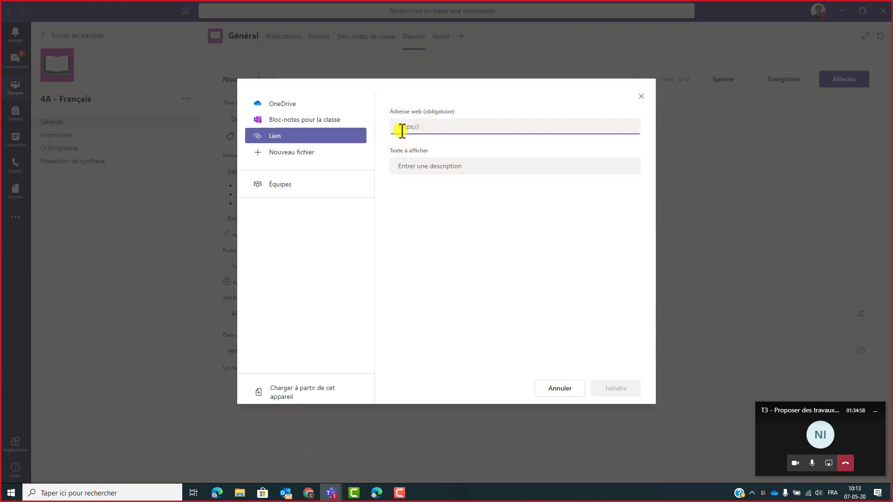
pyautogui.hotkey('ctrl', 'v')
pyautogui.click(558, 124)
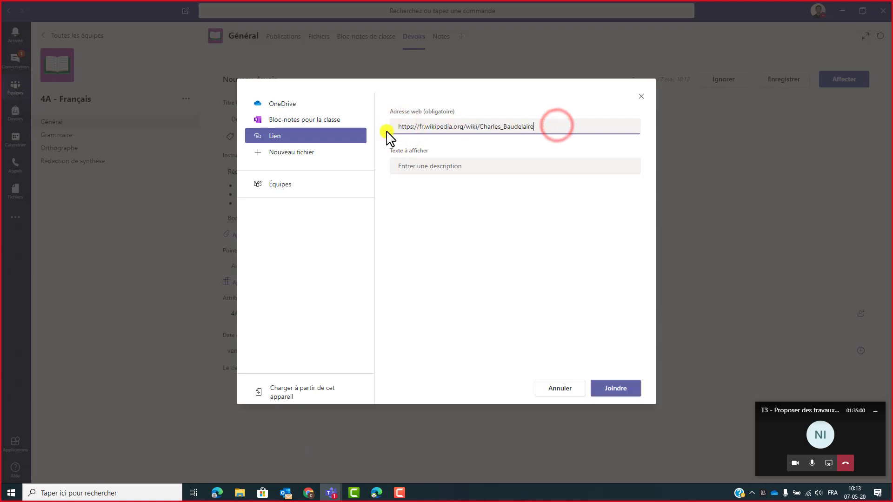
pyautogui.hotkey('ctrl', 'a')
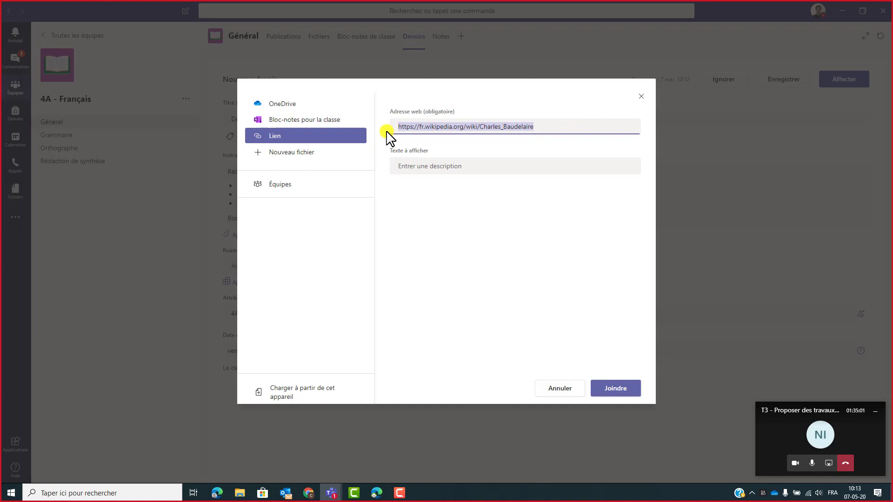
pyautogui.click(426, 171)
pyautogui.click(426, 172)
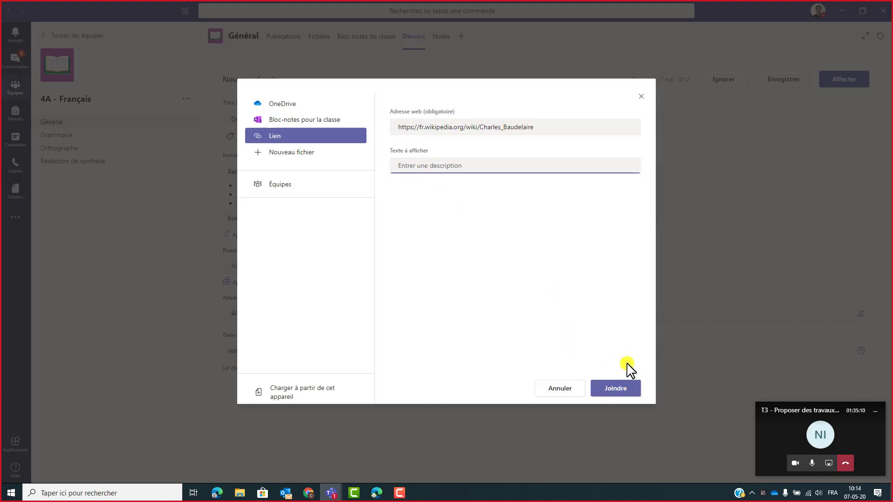
pyautogui.click(613, 394)
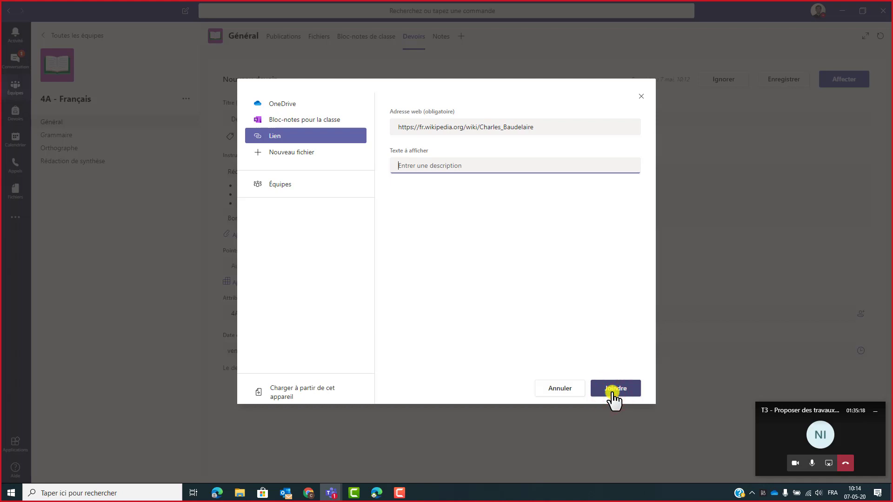
pyautogui.click(613, 394)
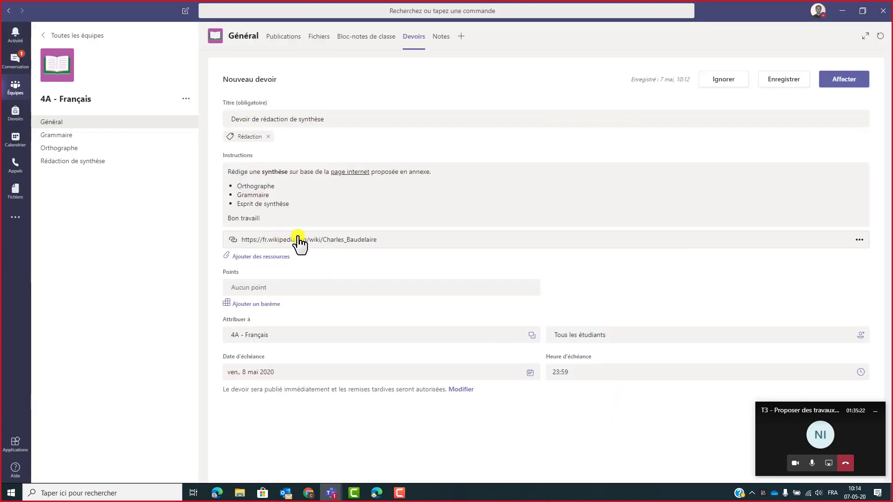
# Step: Start adding another resource to the assignment as a new file of the type Document Word
pyautogui.click(260, 256)
pyautogui.click(875, 412)
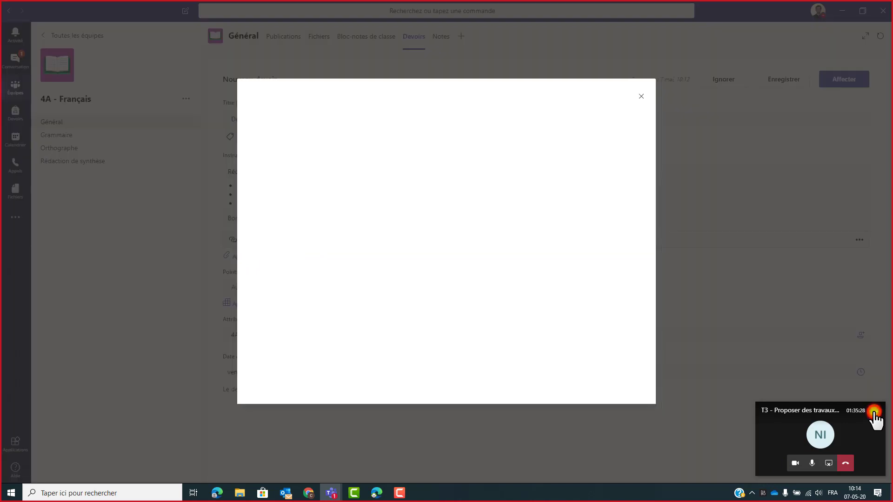
pyautogui.click(320, 122)
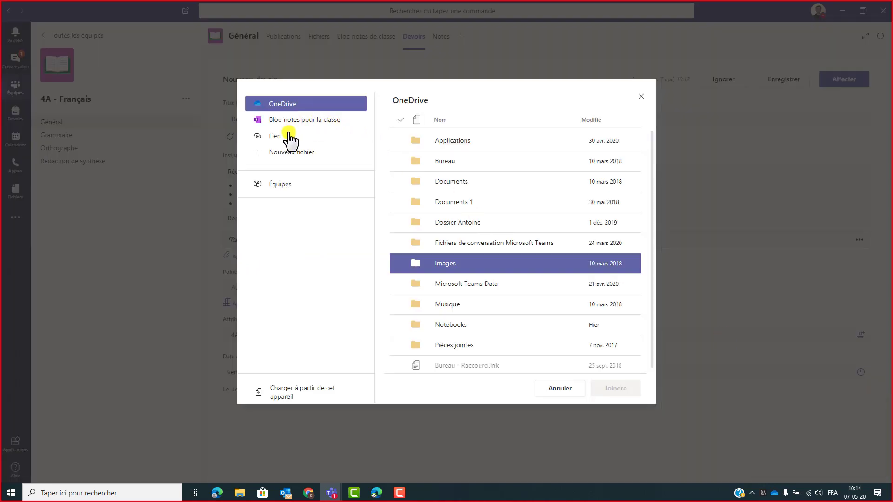
pyautogui.click(310, 156)
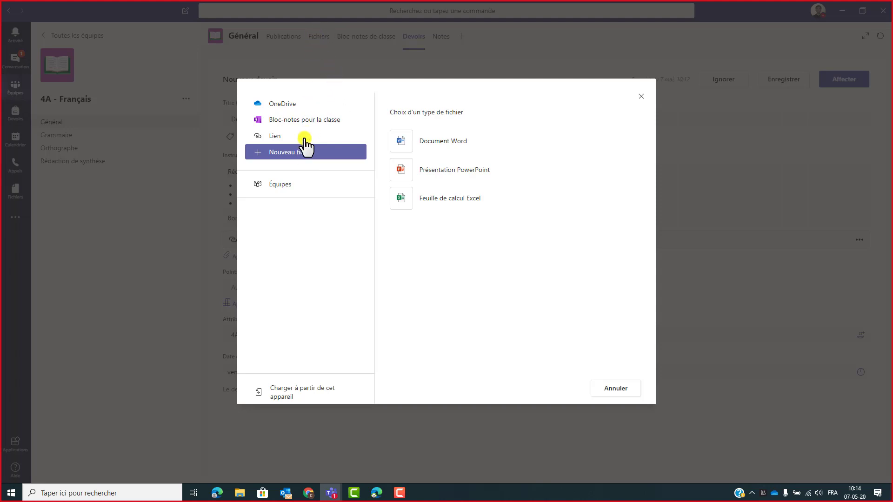
pyautogui.click(448, 149)
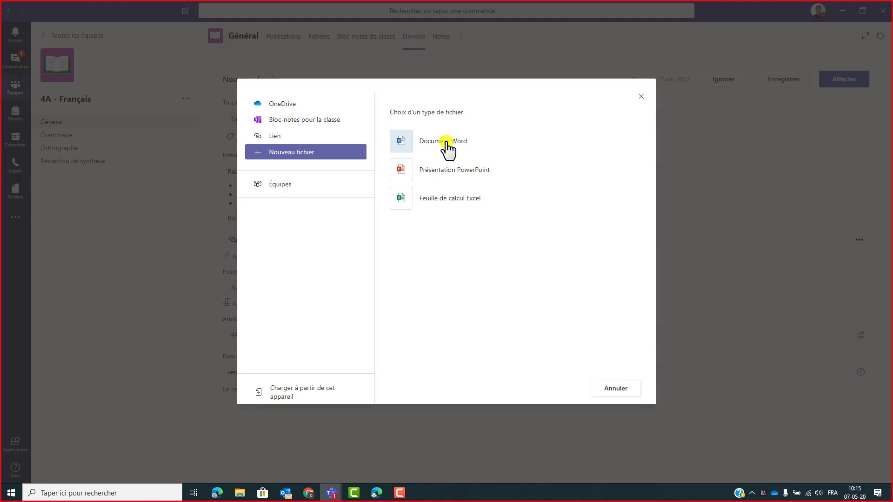
pyautogui.click(438, 141)
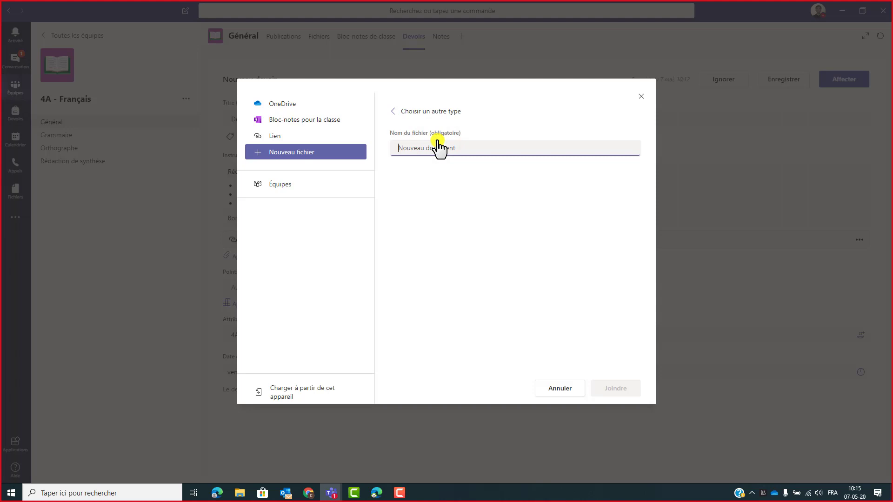
pyautogui.click(416, 112)
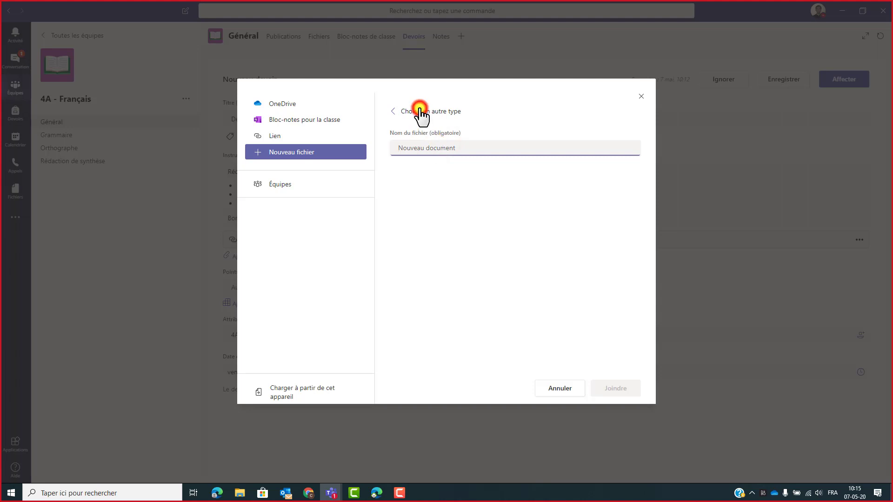
pyautogui.click(435, 148)
# Step: Name the new Word document "Travail de synthèse sur Charles Baudelaire" and attach it to the assignment
pyautogui.click(425, 149)
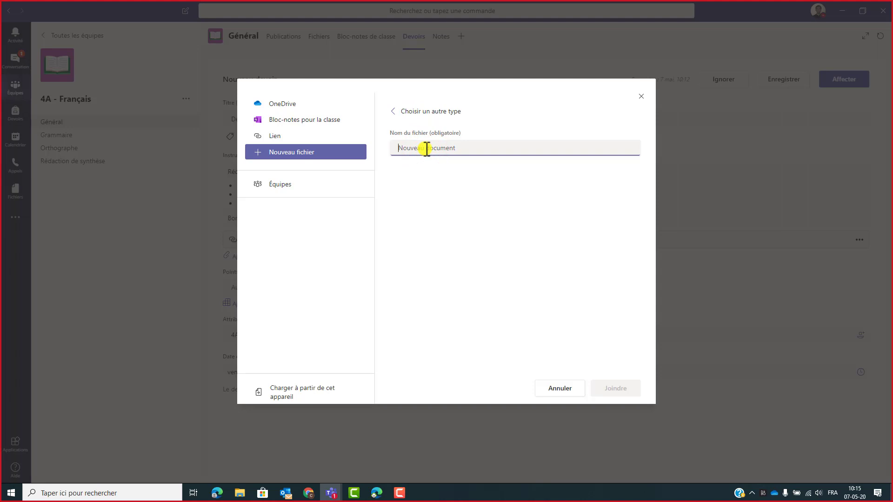
pyautogui.write('Travail')
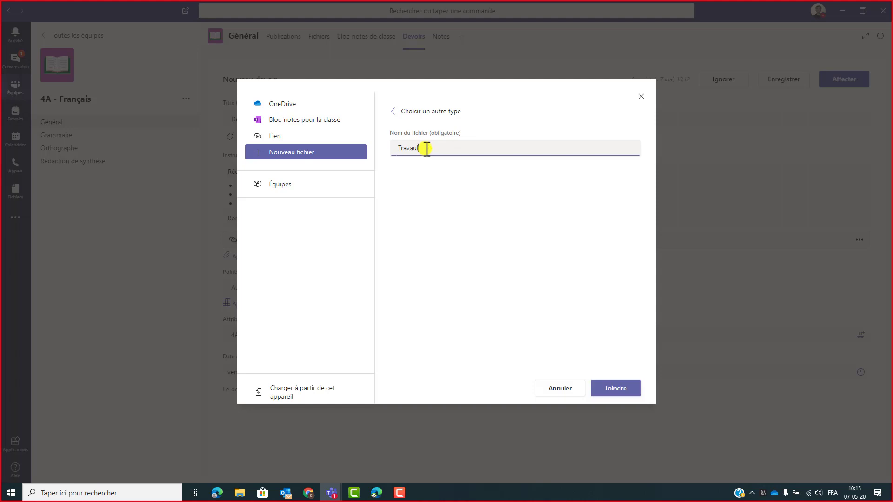
pyautogui.press('BackSpace')
pyautogui.press('BackSpace')
pyautogui.write('il de synthèse sur Charles Baudelaire')
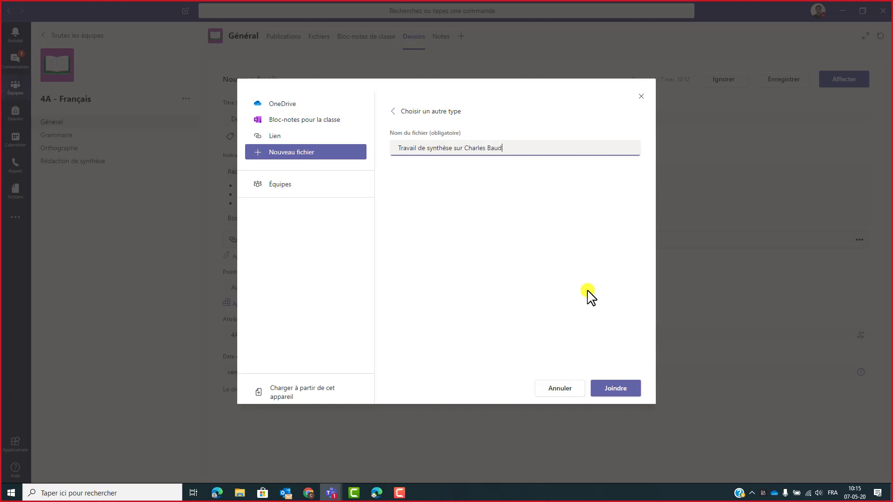
pyautogui.click(608, 390)
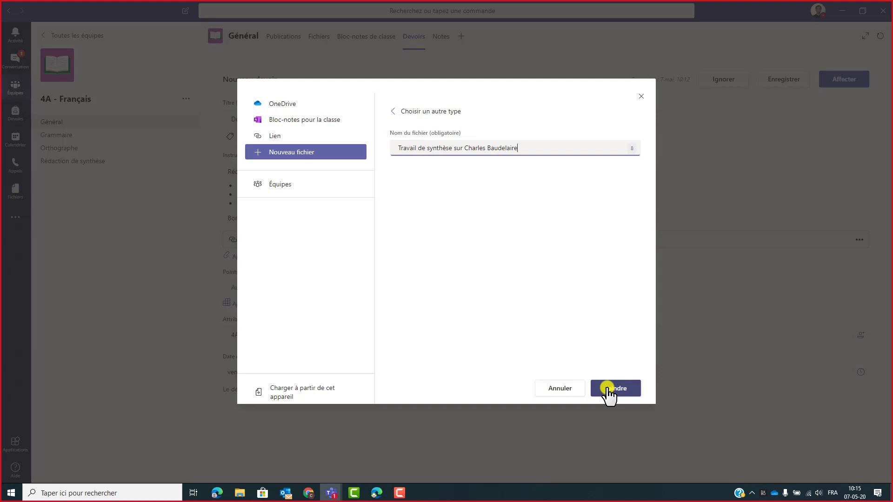
pyautogui.click(609, 391)
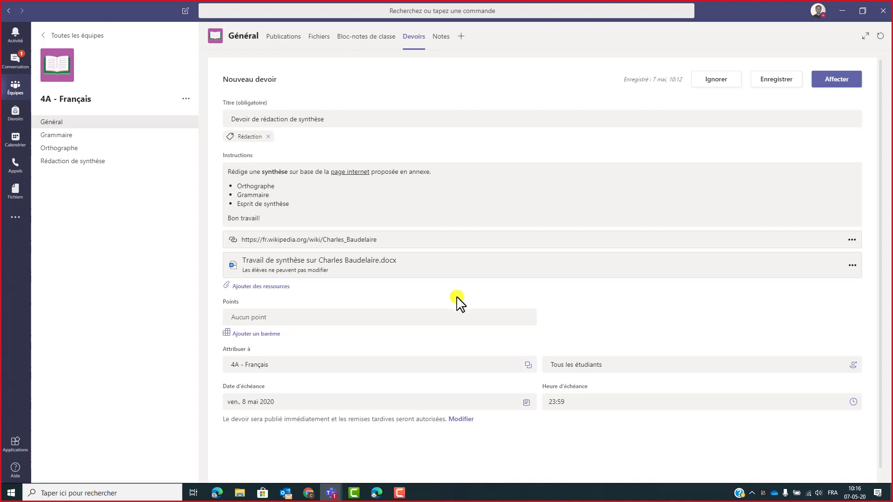
# Step: Set the attached Word document's permission to "Les élèves modifient leur propre copie"
pyautogui.click(852, 267)
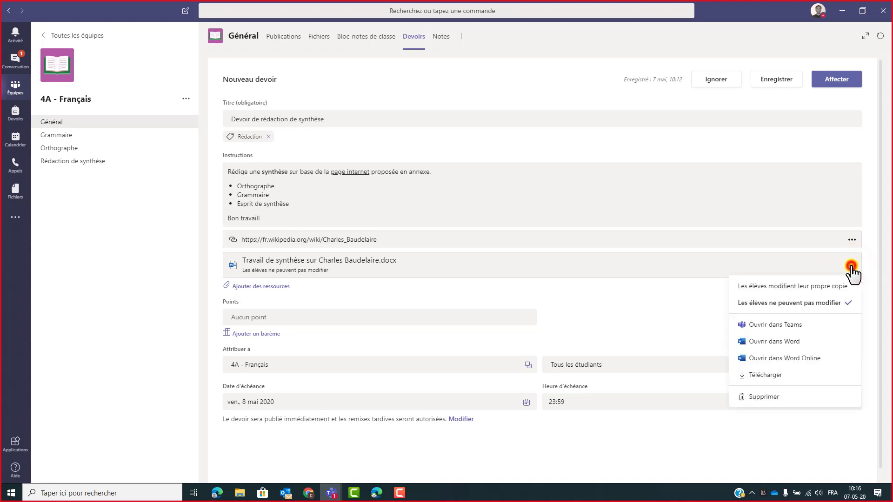
pyautogui.click(397, 266)
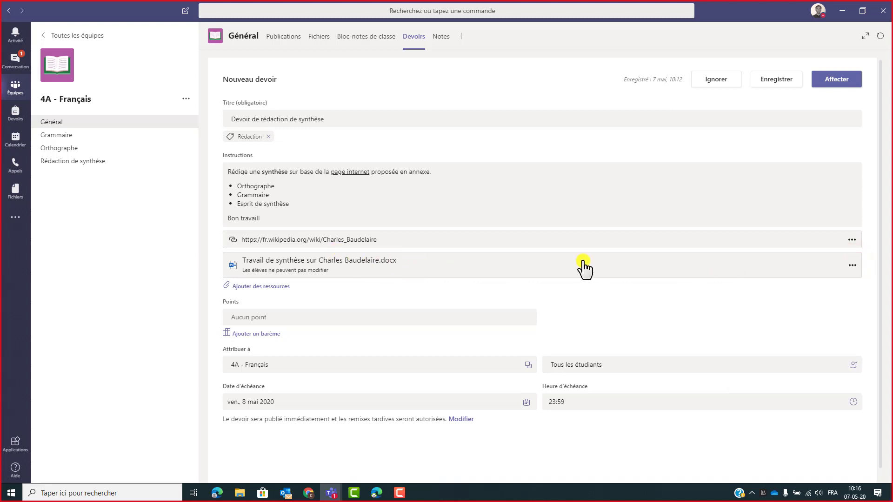
pyautogui.click(853, 267)
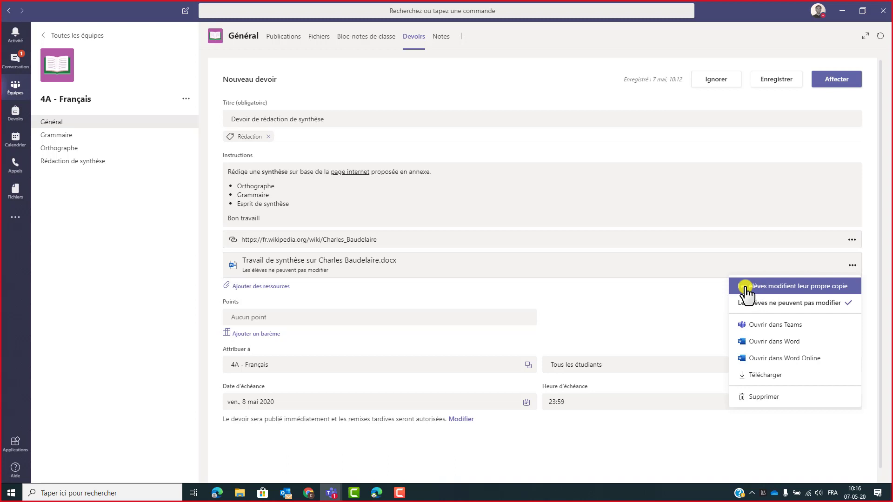
pyautogui.click(772, 292)
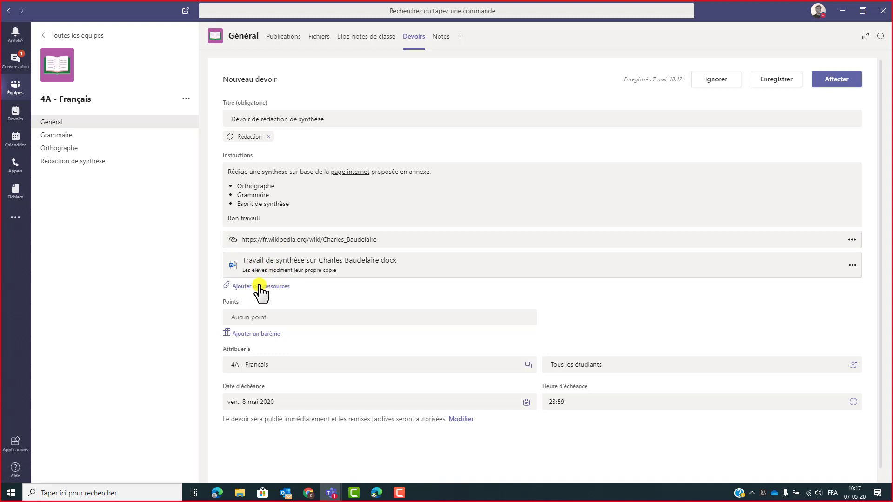
pyautogui.click(243, 303)
pyautogui.click(251, 317)
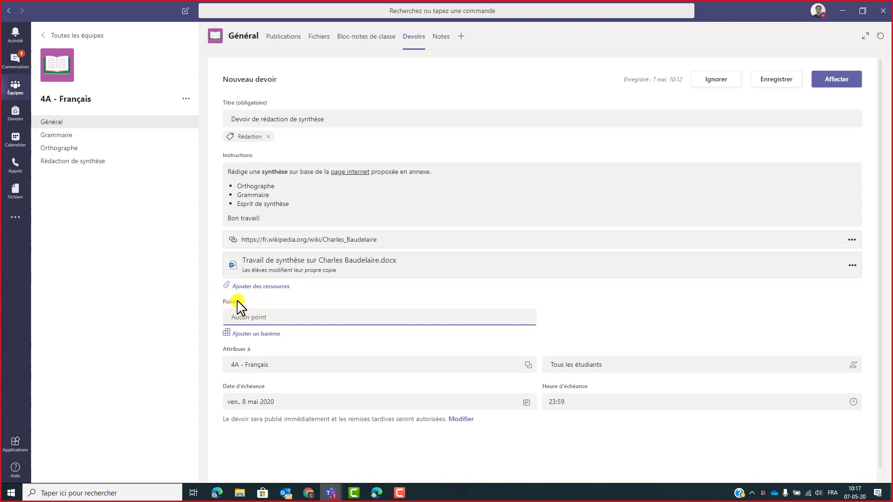
pyautogui.write('10')
pyautogui.click(239, 305)
pyautogui.press('BackSpace')
pyautogui.press('BackSpace')
# Step: Start a new grading rubric for the assignment and title it "Travail de synthèse", leaving the description empty
pyautogui.click(244, 334)
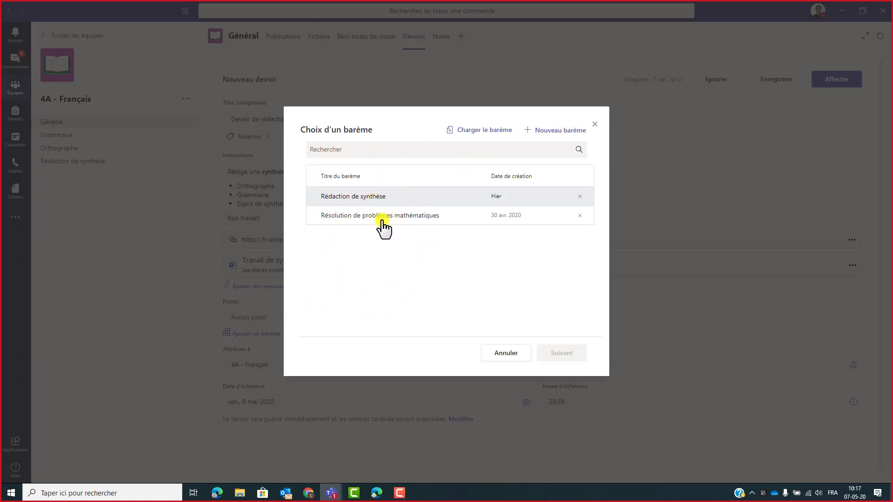
pyautogui.click(544, 135)
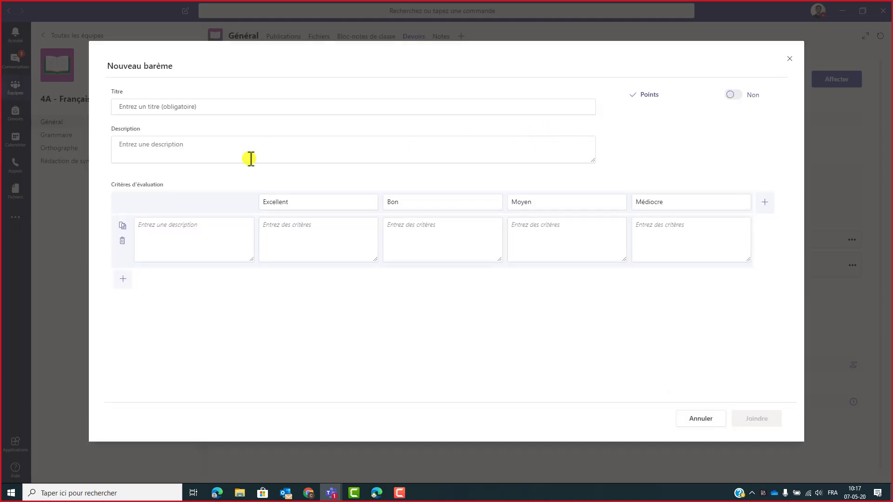
pyautogui.click(131, 108)
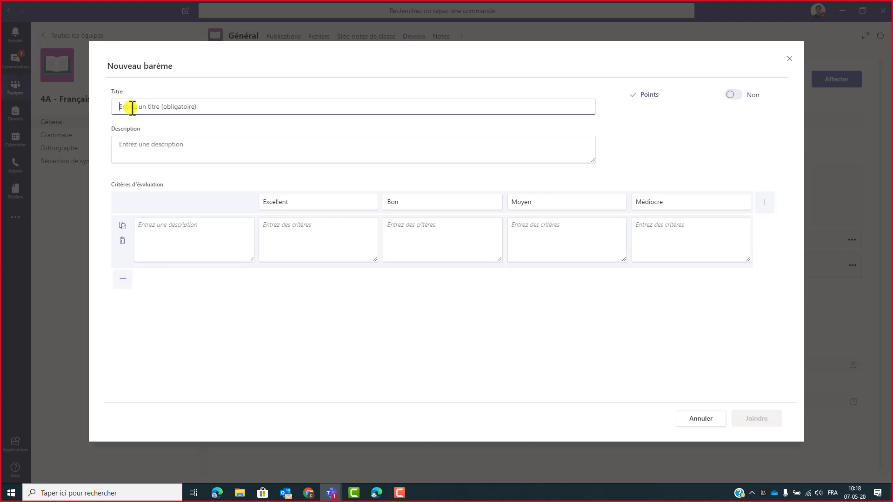
pyautogui.write('Travail ')
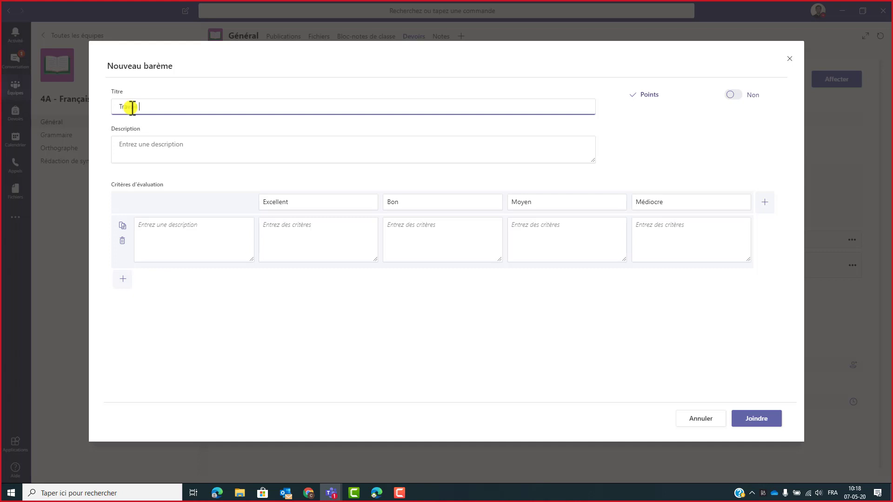
pyautogui.write('de s')
pyautogui.write('tn')
pyautogui.write('ynthèse')
pyautogui.click(166, 148)
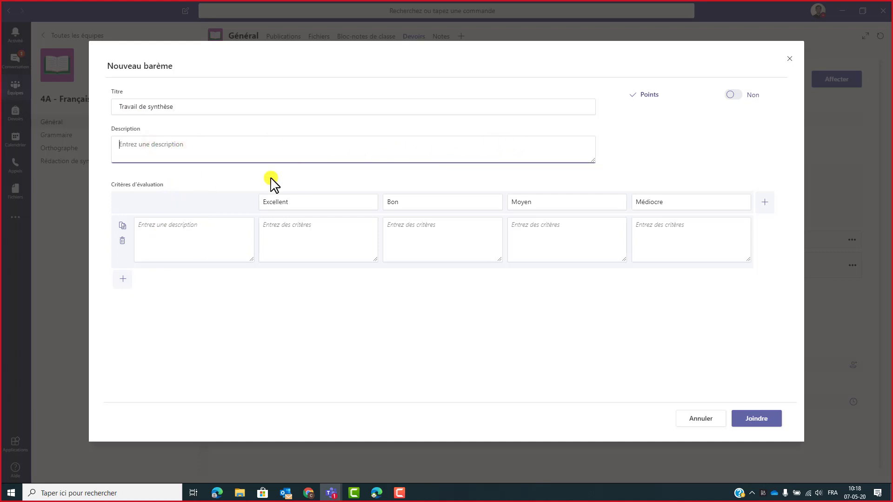
# Step: Add rows to the rubric's evaluation criteria and delete the surplus fourth one, keeping three rows
pyautogui.click(168, 230)
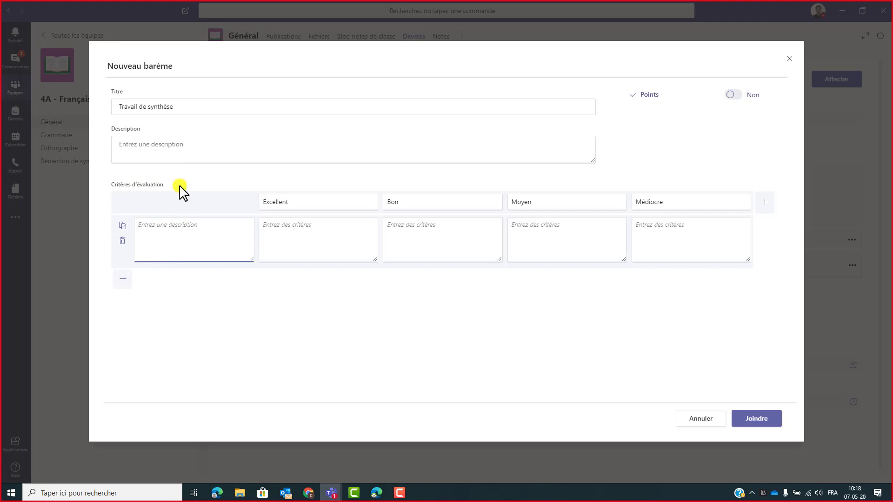
pyautogui.click(123, 280)
pyautogui.click(120, 340)
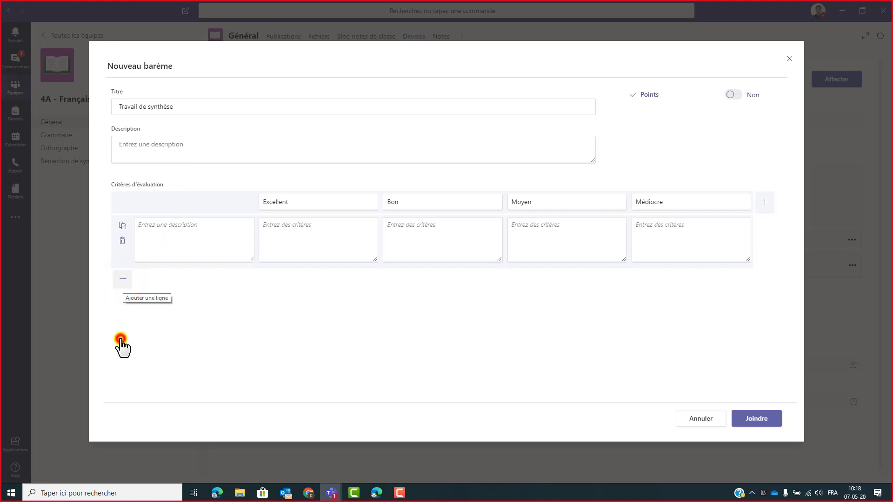
pyautogui.click(124, 389)
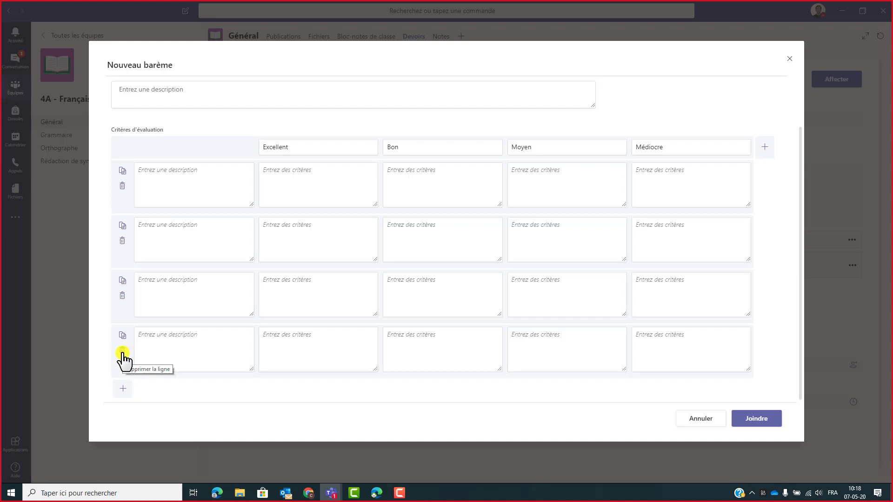
pyautogui.click(122, 351)
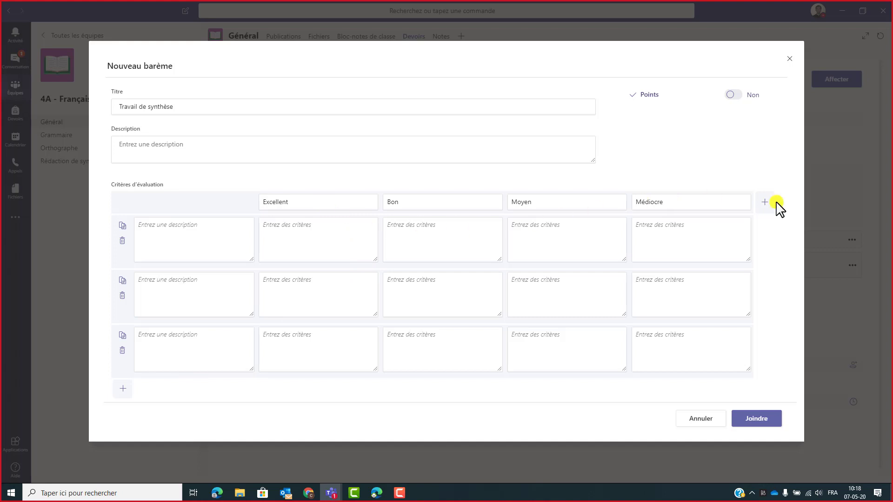
pyautogui.click(324, 204)
pyautogui.click(419, 200)
pyautogui.click(552, 204)
pyautogui.click(703, 199)
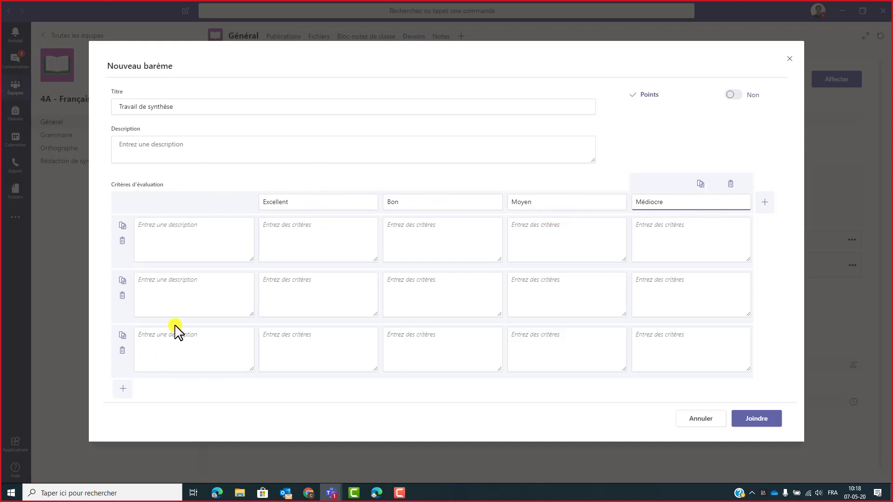
# Step: Describe the three criteria rows as "Orthographe", "Grammaire" and "Esprit de synthèse", in that order
pyautogui.click(191, 226)
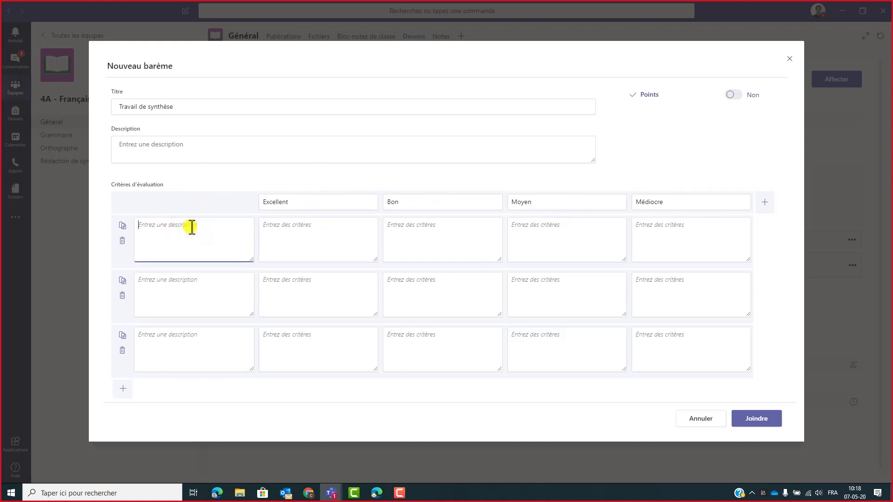
pyautogui.write('Orthograph')
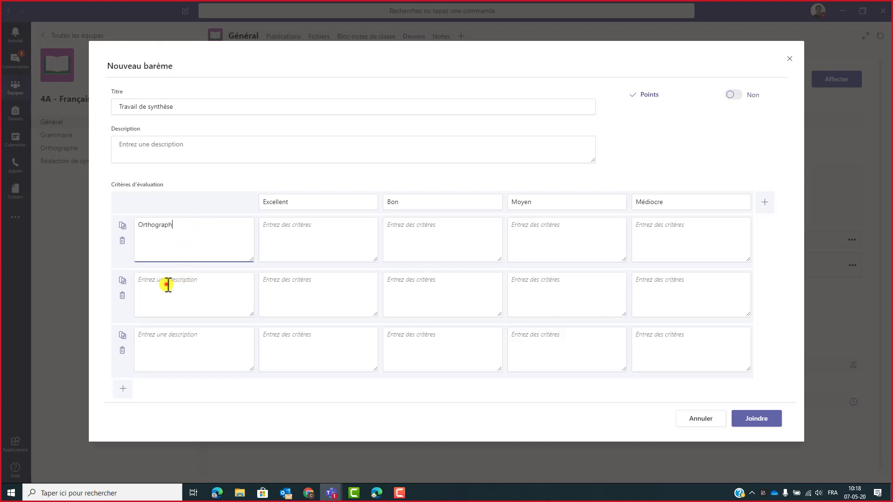
pyautogui.write('e')
pyautogui.click(167, 284)
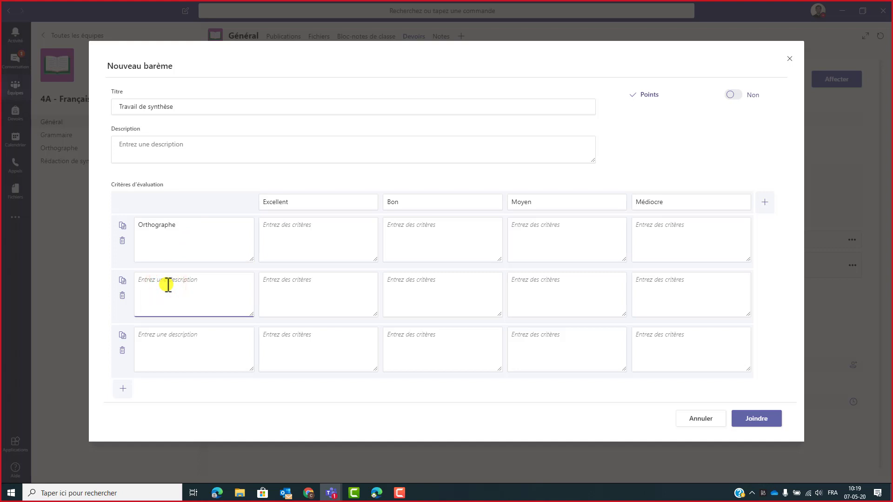
pyautogui.write('Grammaire')
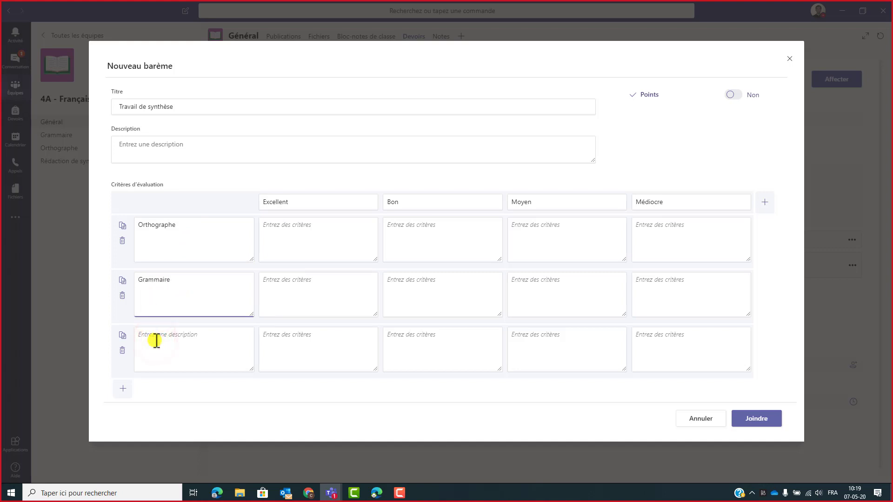
pyautogui.click(157, 341)
pyautogui.write('Espri')
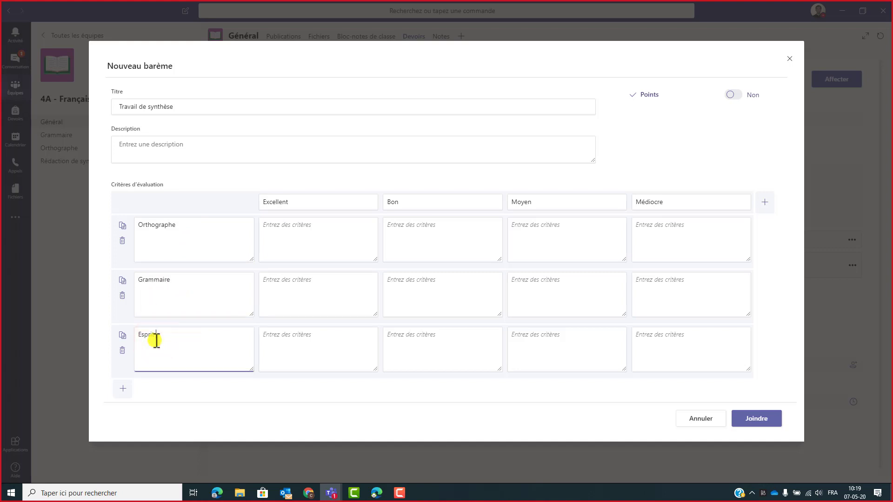
pyautogui.write('t de synthèse')
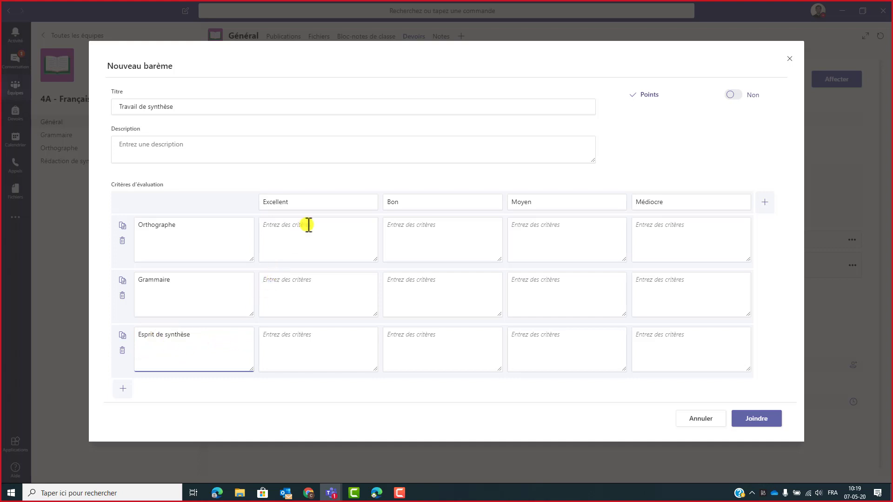
# Step: Rename the rubric's first rating level "Très bon" and the third one "Staisfaisant"
pyautogui.click(315, 197)
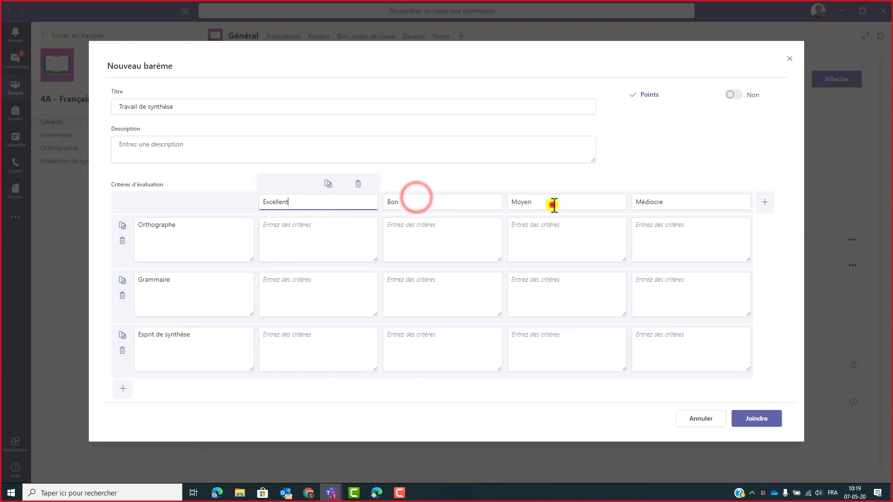
pyautogui.press('Tab')
pyautogui.press('Tab')
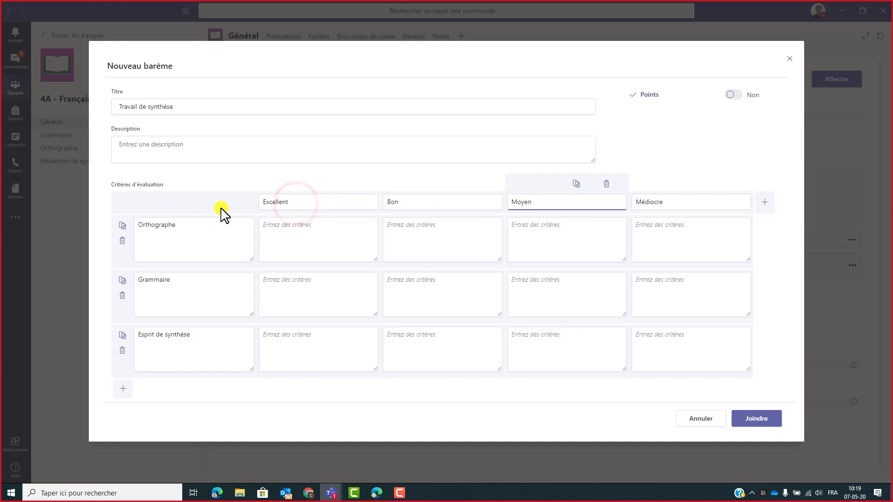
pyautogui.hotkey('shift', 'Tab')
pyautogui.hotkey('shift', 'Tab')
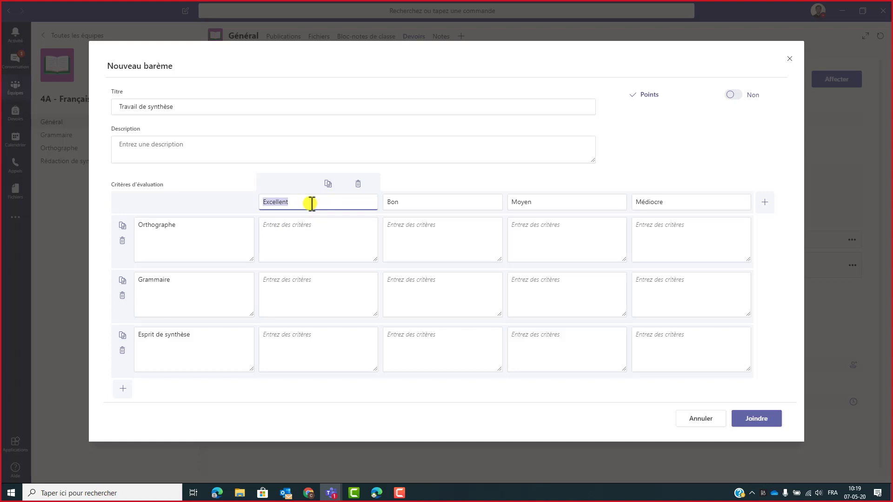
pyautogui.press('BackSpace')
pyautogui.write('Très bon')
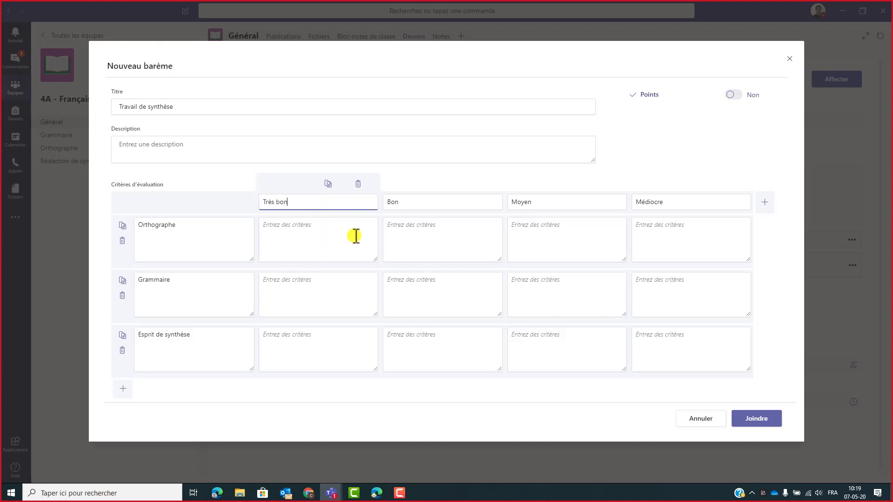
pyautogui.click(523, 205)
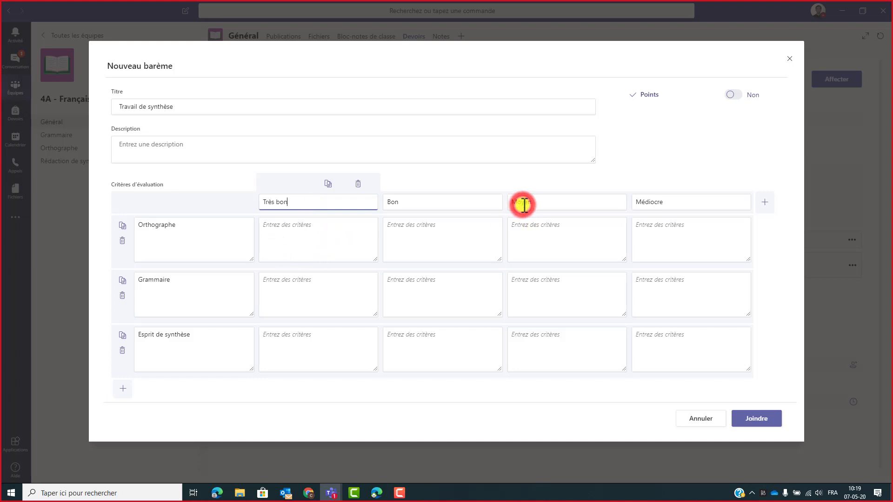
pyautogui.doubleClick(524, 205)
pyautogui.write('Sta')
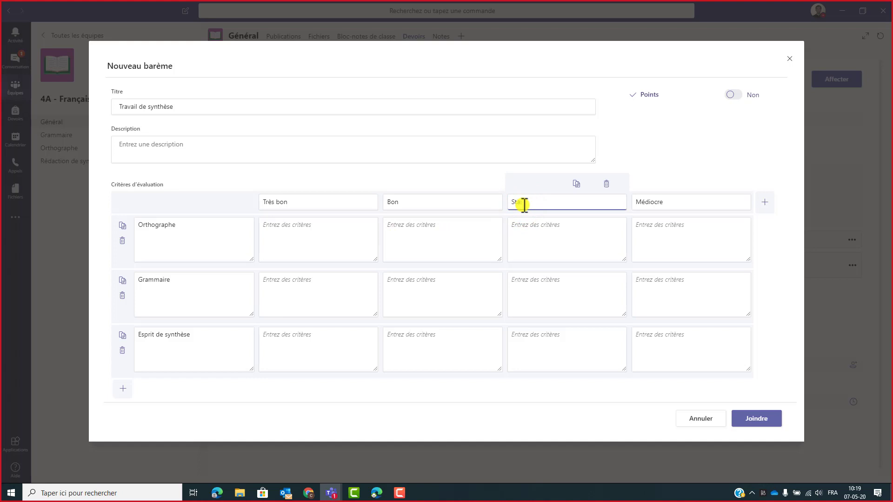
pyautogui.write('isfaisant')
pyautogui.click(765, 207)
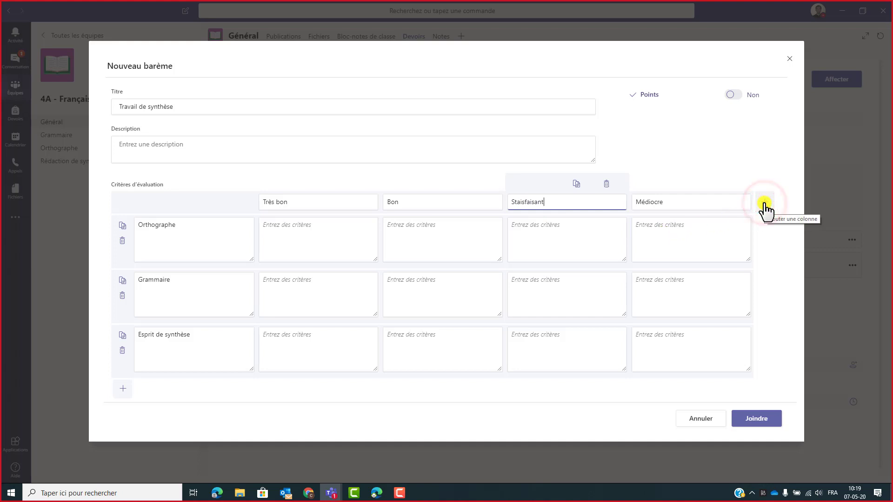
pyautogui.click(766, 207)
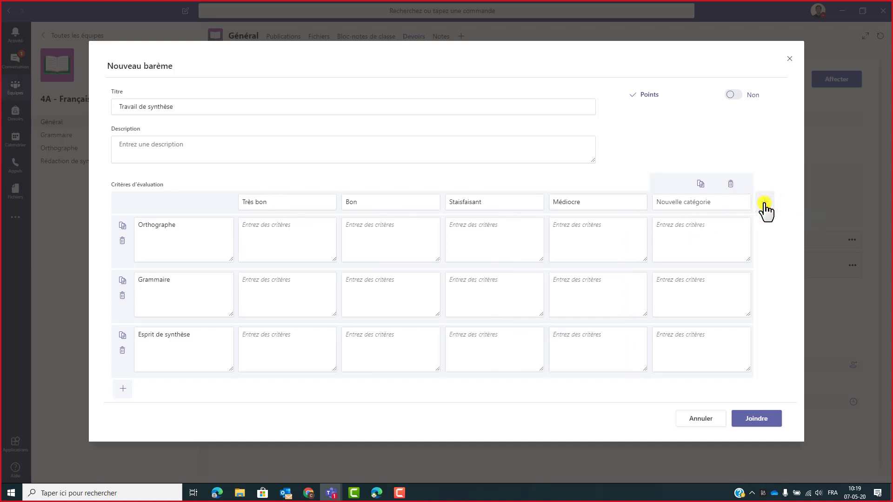
pyautogui.click(731, 188)
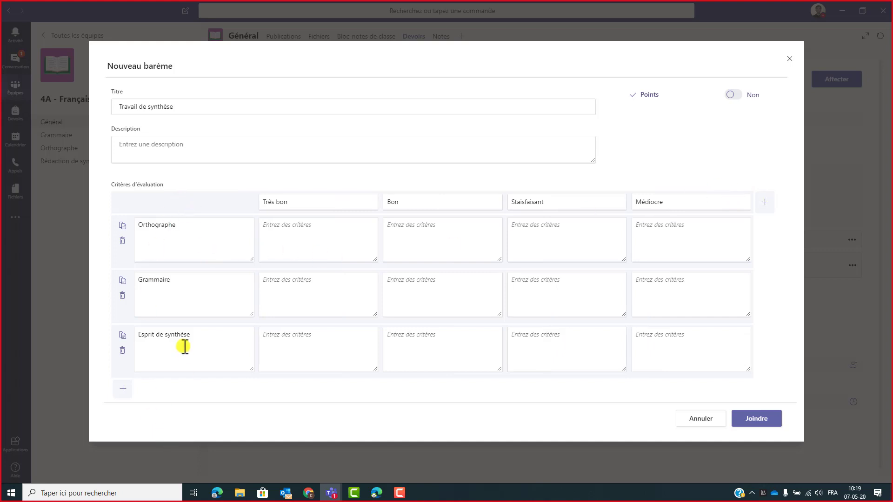
# Step: Describe the "Très bon" level of the Orthographe criterion as "l'étudiant n'a commis aucune faute d'orthographe."
pyautogui.click(313, 202)
pyautogui.click(418, 206)
pyautogui.click(595, 208)
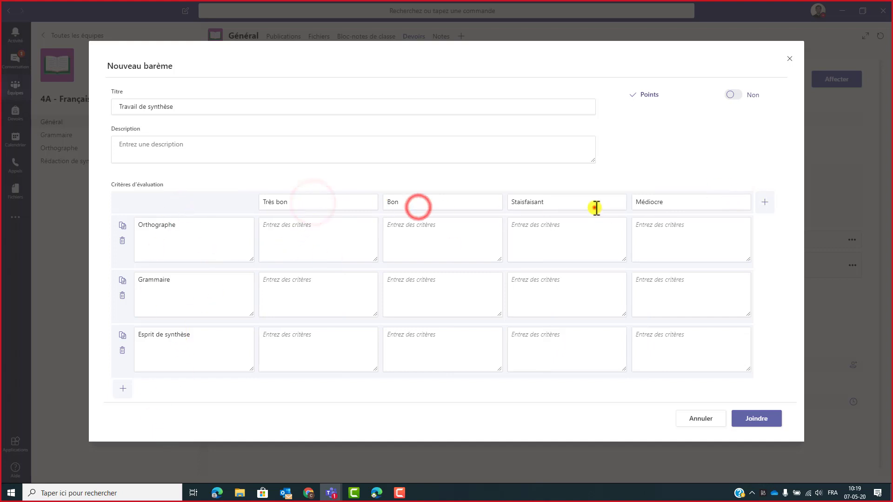
pyautogui.click(691, 209)
pyautogui.click(294, 242)
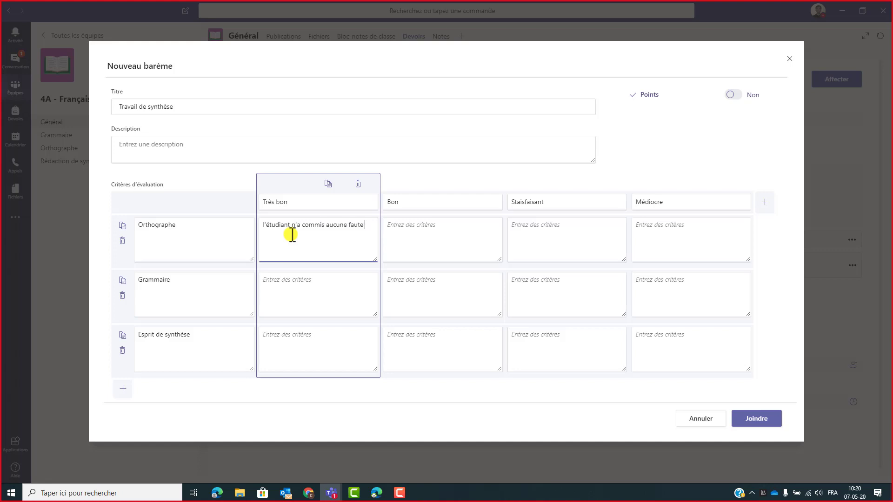
pyautogui.write('thographe')
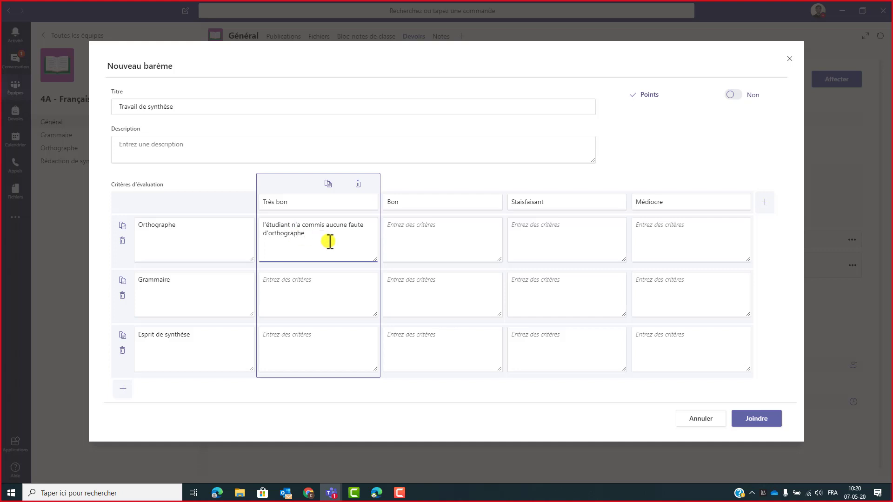
pyautogui.click(476, 295)
pyautogui.click(558, 341)
pyautogui.click(696, 368)
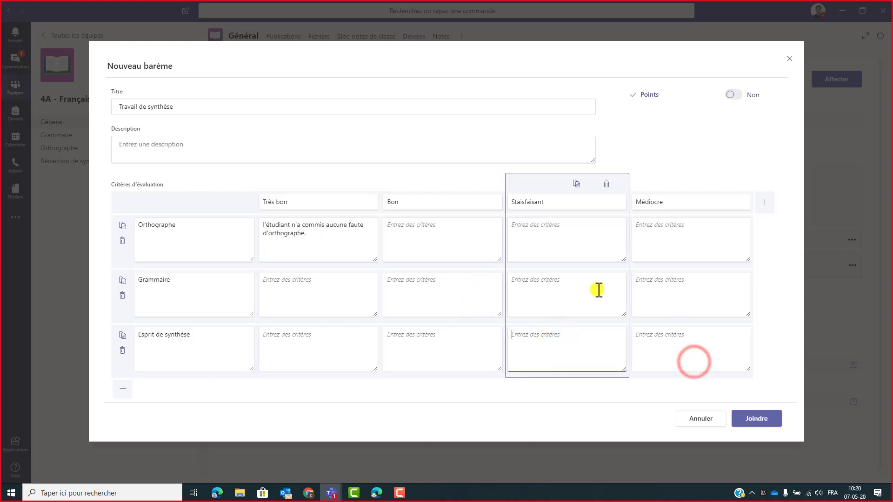
pyautogui.click(549, 289)
pyautogui.click(633, 228)
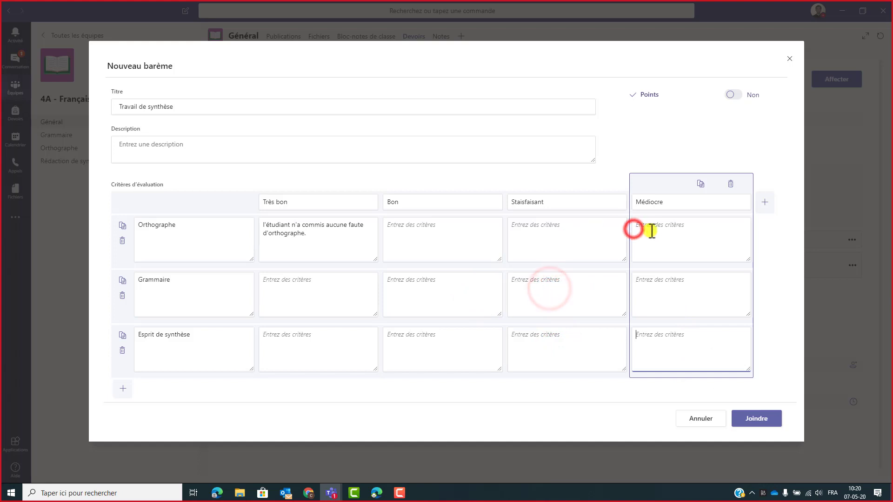
pyautogui.click(575, 241)
pyautogui.click(432, 246)
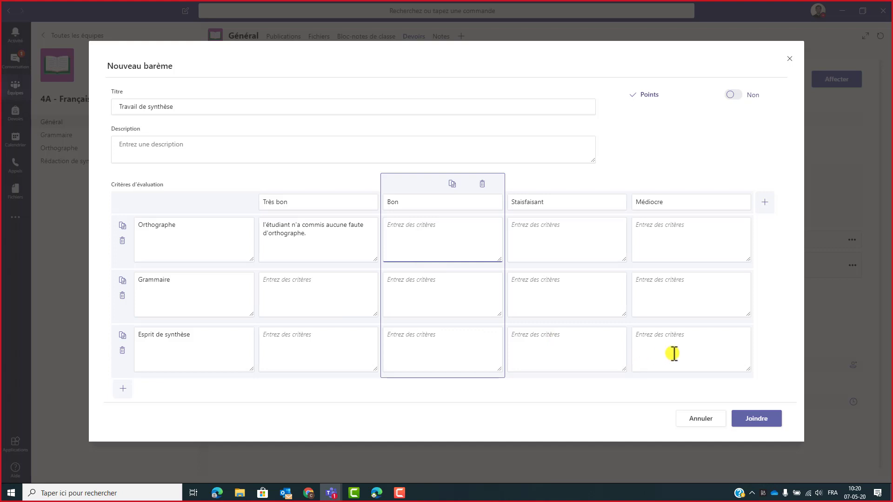
# Step: Cancel the new "Travail de synthèse" rubric and discard its changes
pyautogui.click(696, 425)
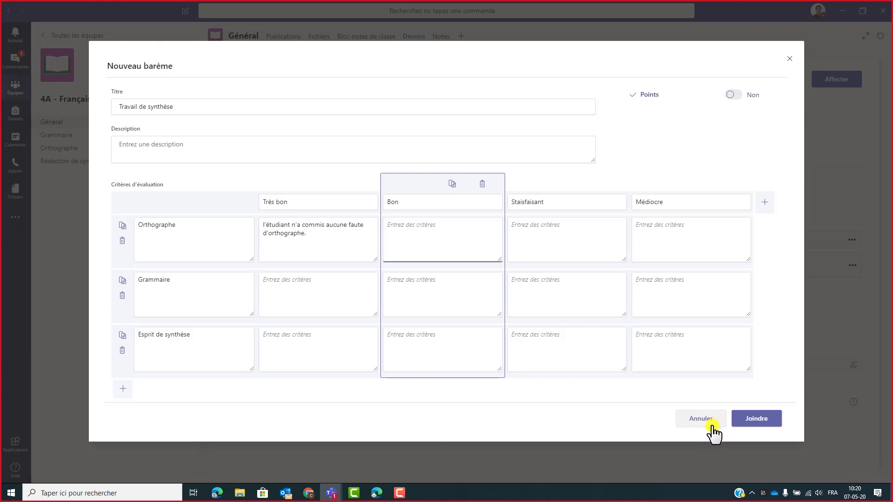
pyautogui.click(705, 427)
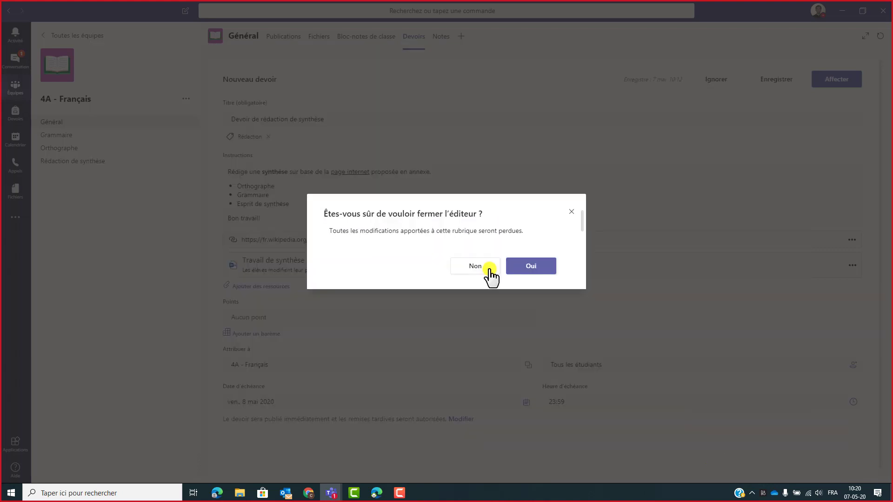
pyautogui.click(534, 268)
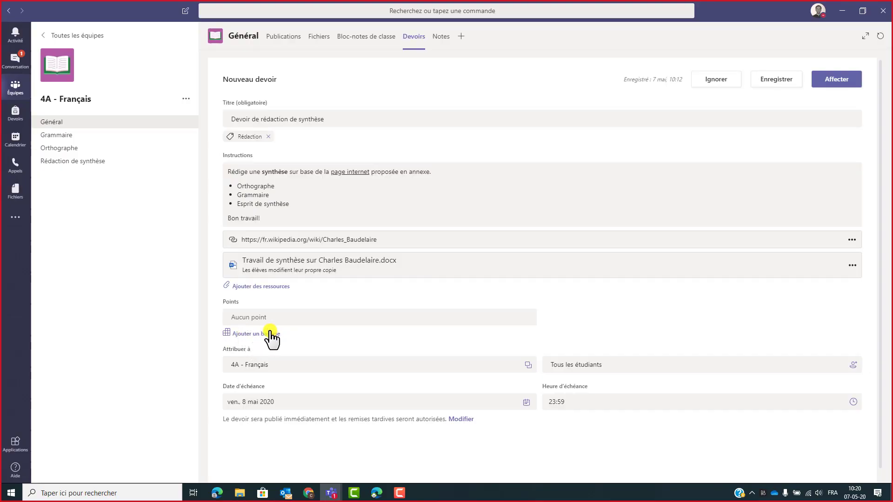
# Step: Choose the existing "Rédaction de synthèse" rubric for the assignment and open it for editing
pyautogui.click(247, 333)
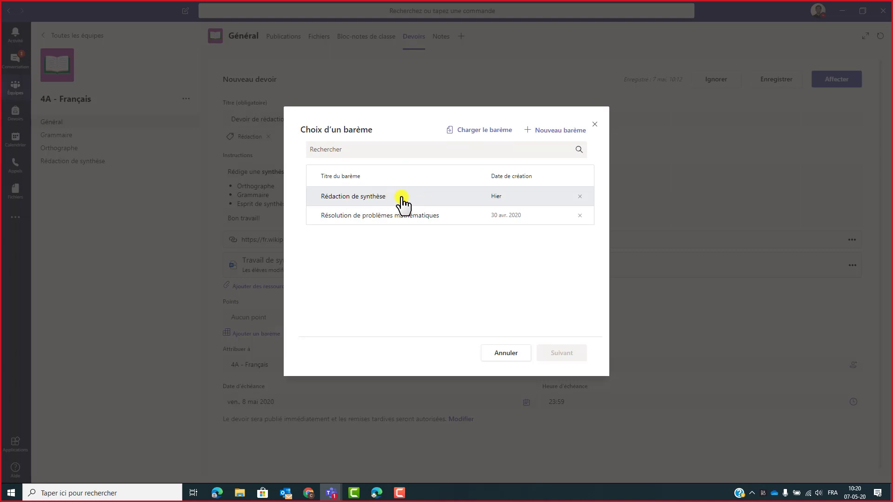
pyautogui.click(361, 199)
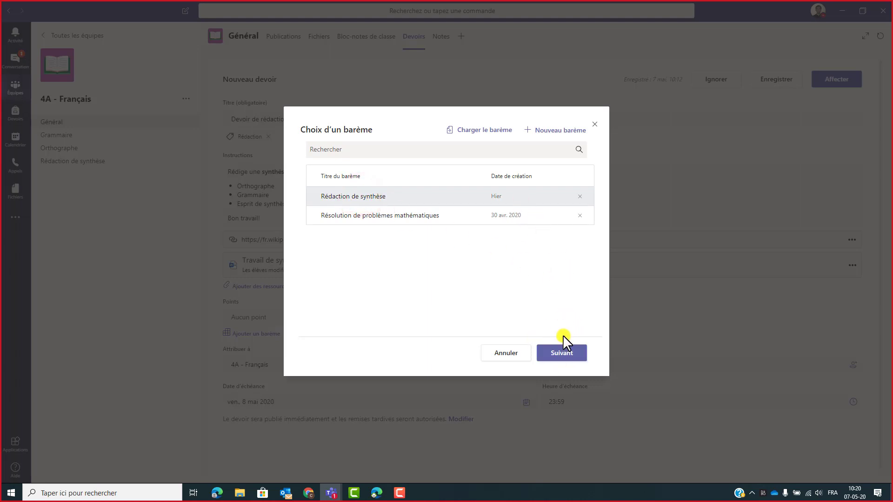
pyautogui.click(562, 355)
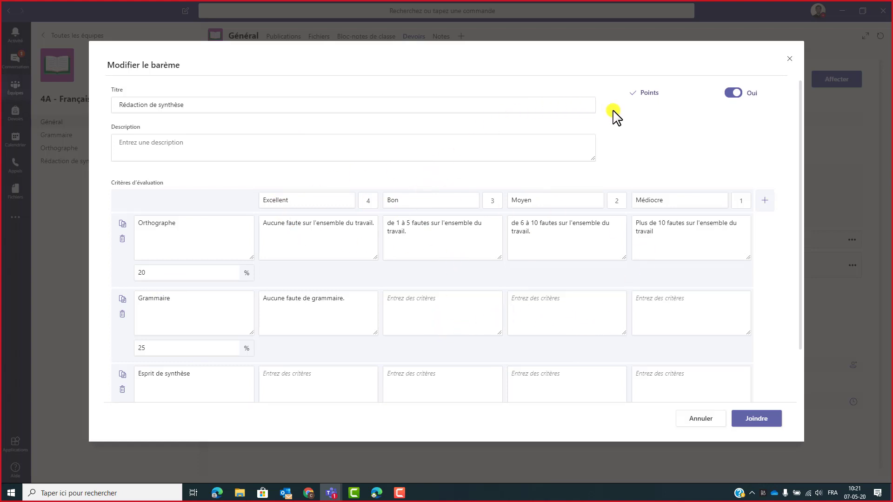
# Step: Switch the rubric's points off and on again to compare both layouts, leaving points enabled
pyautogui.click(736, 93)
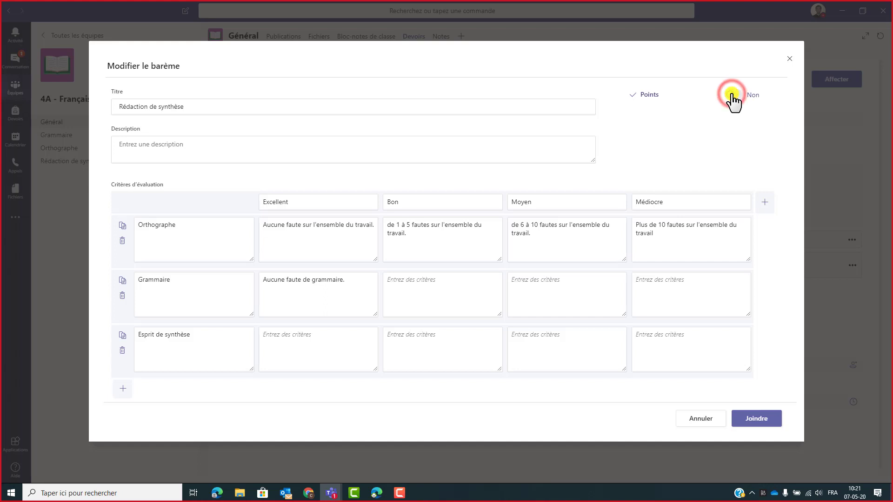
pyautogui.click(733, 94)
pyautogui.click(733, 95)
pyautogui.click(732, 95)
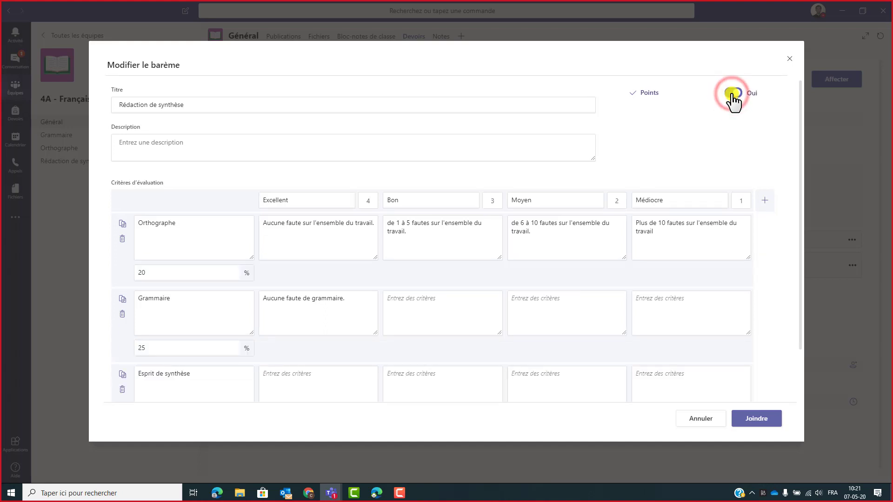
pyautogui.click(733, 95)
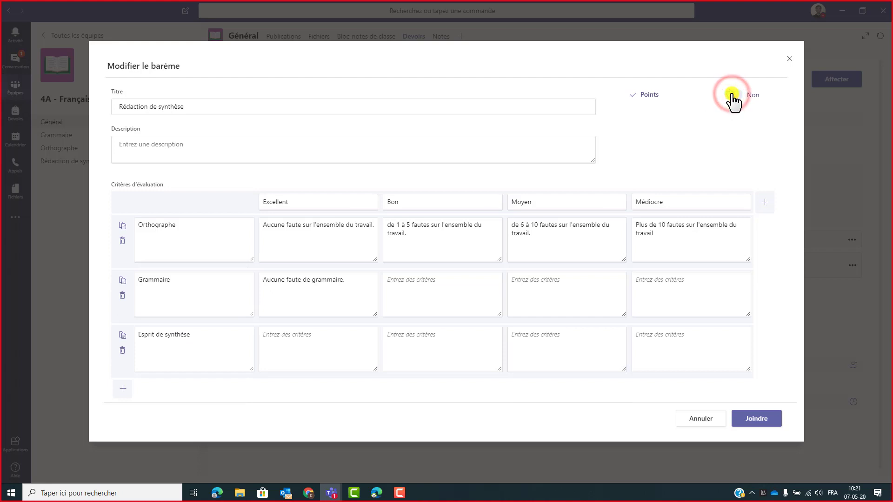
pyautogui.click(733, 95)
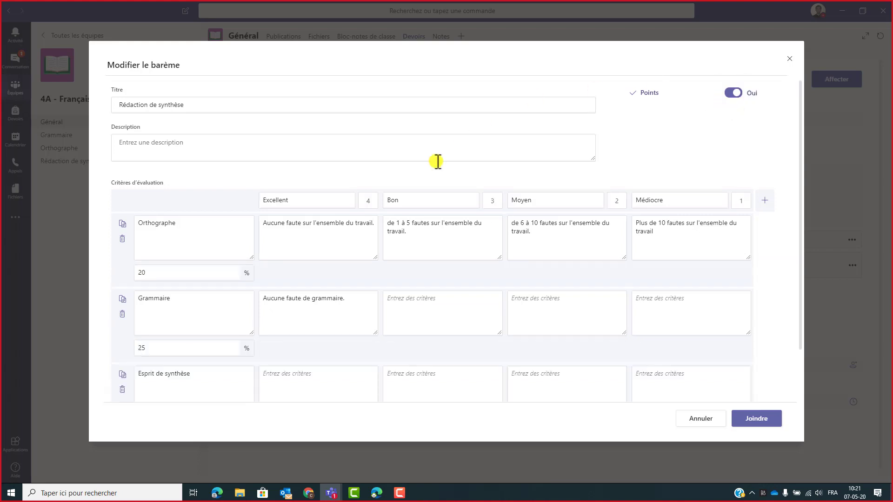
# Step: Examine the points assigned to each rating level and the percentage weights of the three criteria
pyautogui.click(370, 200)
pyautogui.click(496, 202)
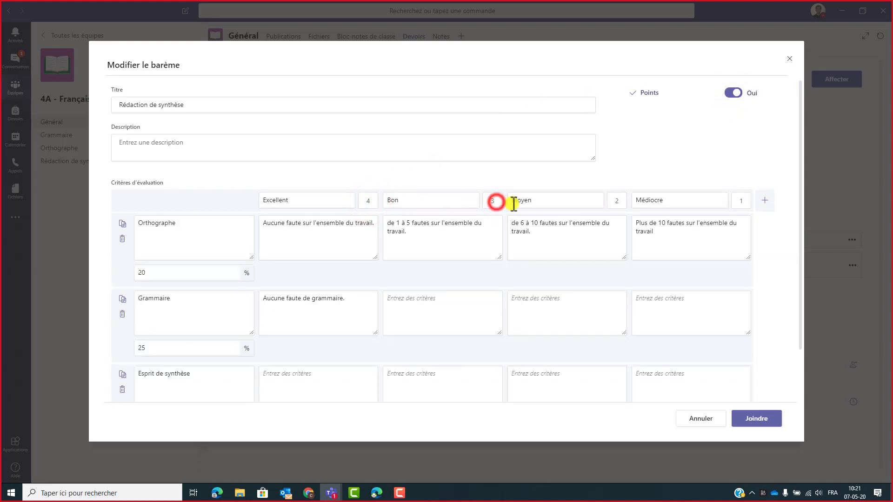
pyautogui.click(620, 202)
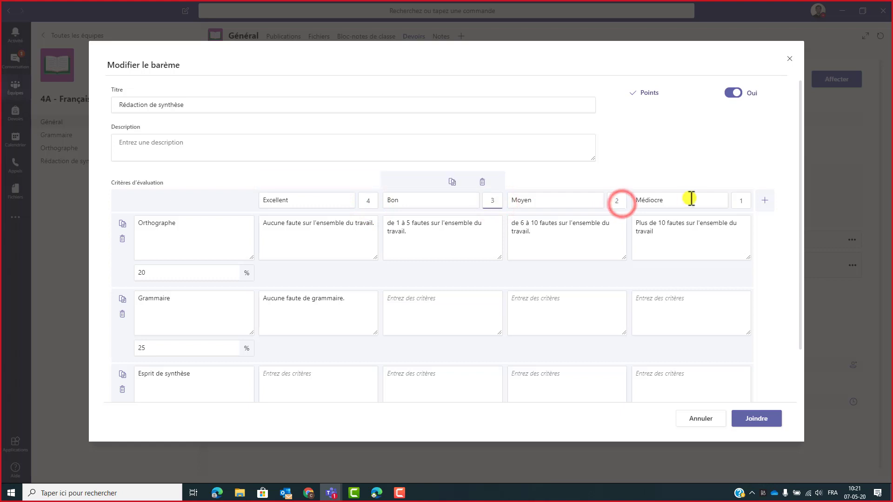
pyautogui.click(741, 202)
pyautogui.click(618, 201)
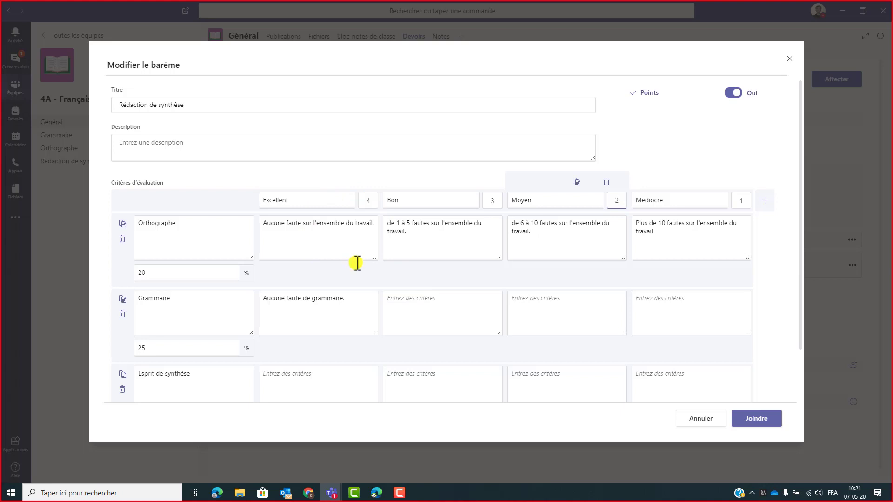
pyautogui.click(166, 270)
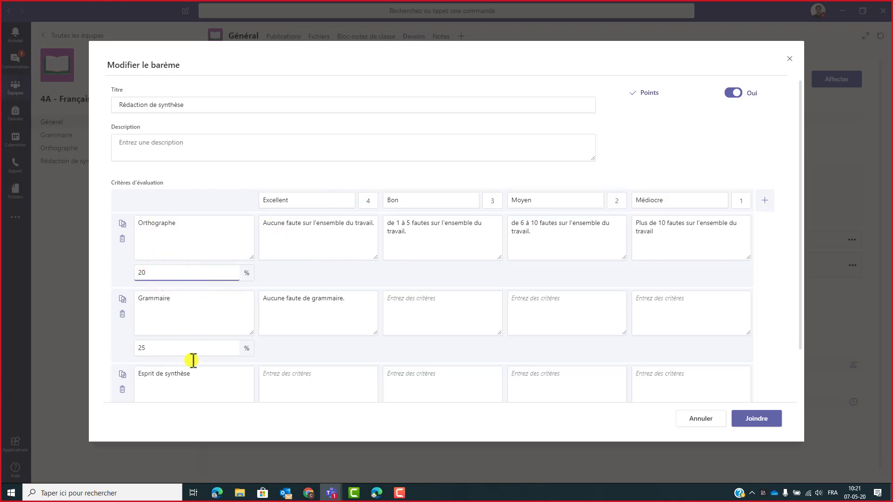
pyautogui.scroll(-1, 159, 367)
pyautogui.click(155, 366)
pyautogui.write('55')
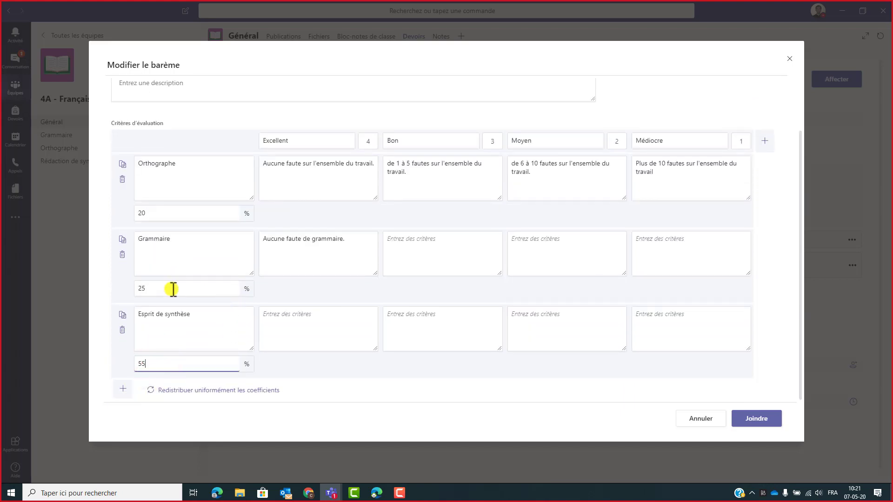
# Step: Set the weight of the Orthographe criterion to 10%
pyautogui.scroll(1, 144, 274)
pyautogui.click(143, 273)
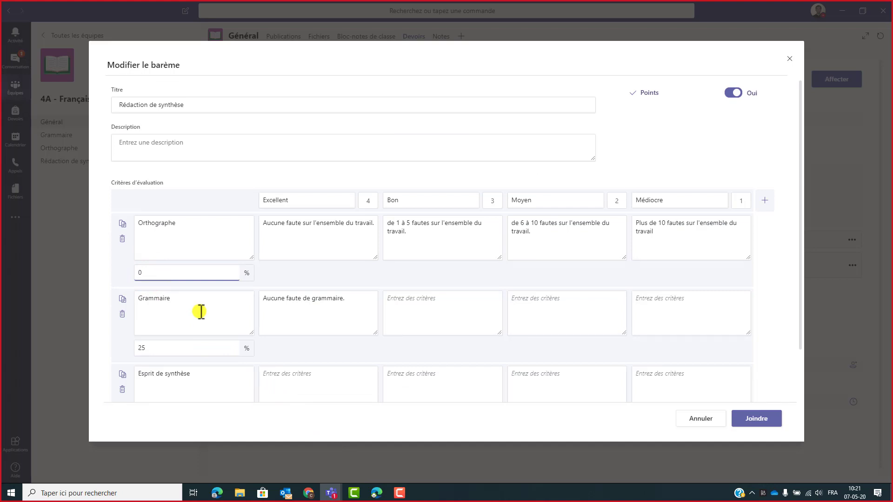
pyautogui.click(272, 275)
pyautogui.write('1')
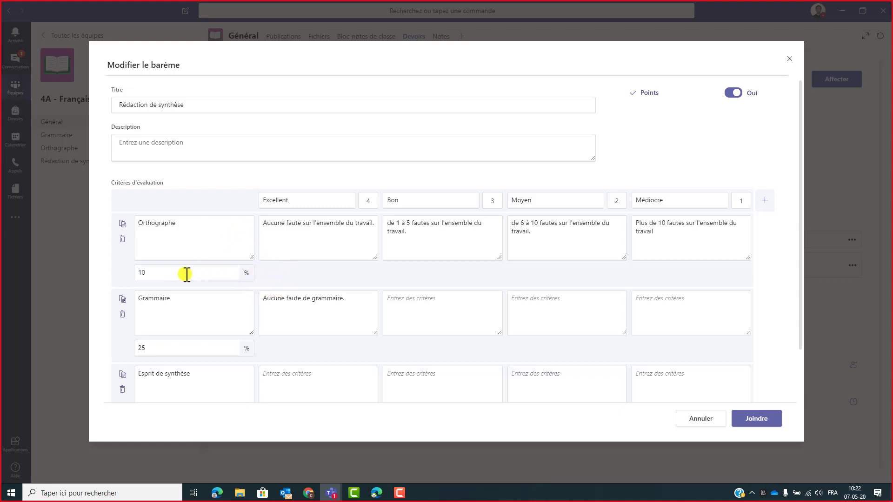
# Step: Set the weight of the "Esprit de synthèse" criterion to 65%
pyautogui.scroll(-1, 154, 302)
pyautogui.scroll(-1, 139, 363)
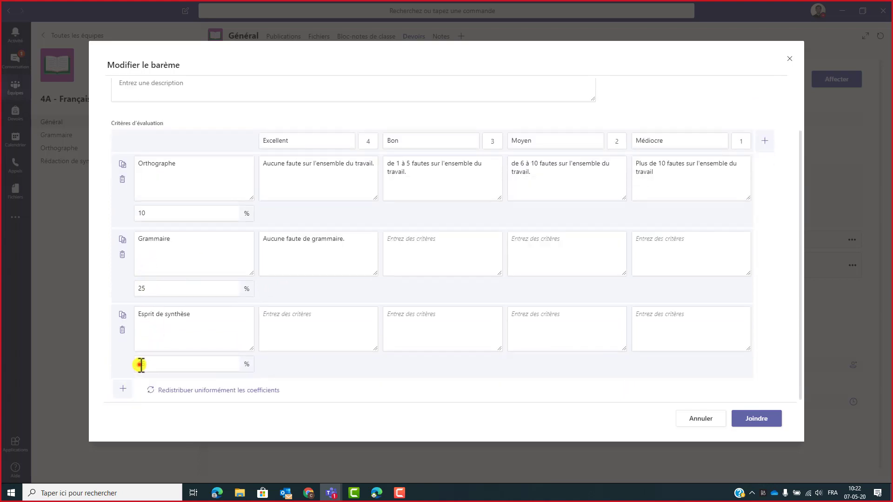
pyautogui.click(140, 364)
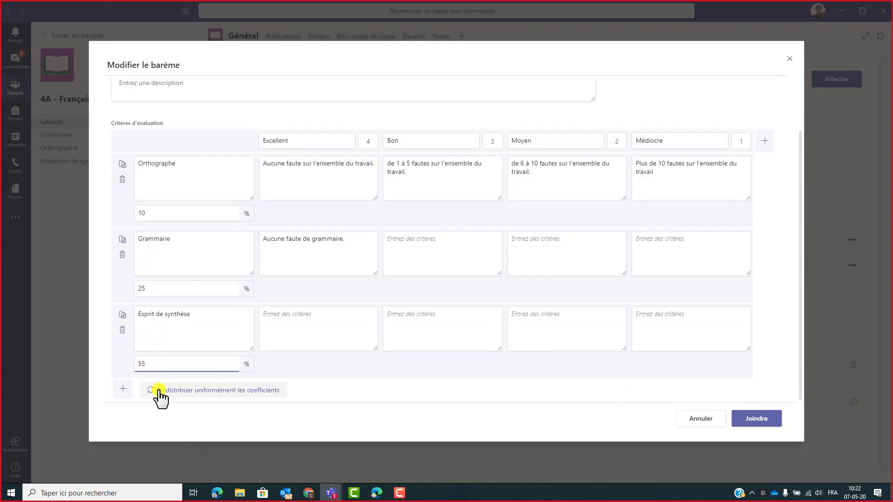
pyautogui.press('Delete')
pyautogui.write('6')
pyautogui.click(295, 376)
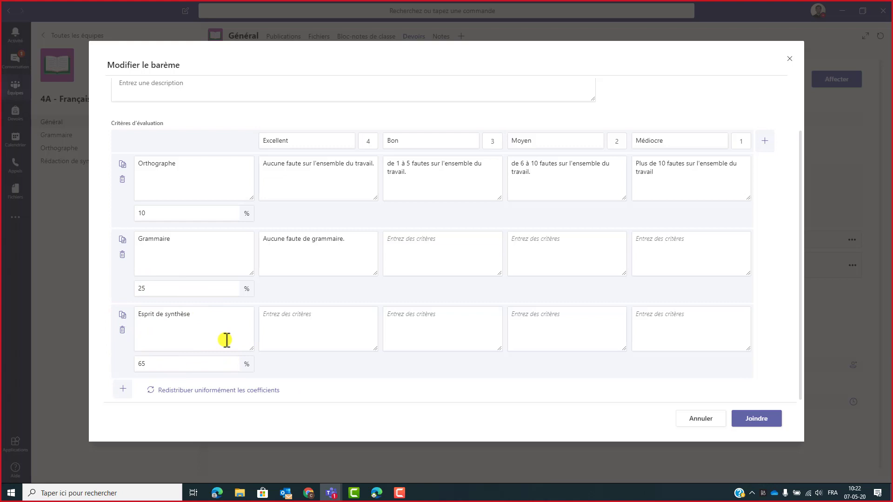
pyautogui.scroll(2, 228, 333)
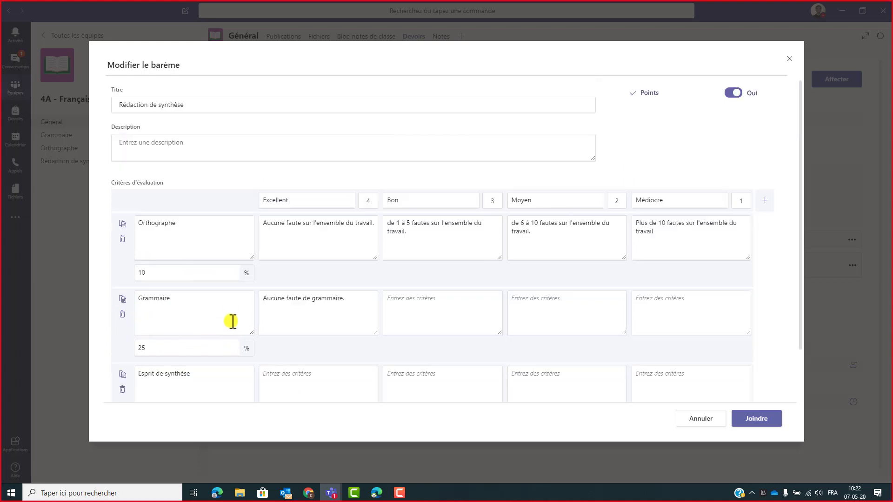
pyautogui.scroll(-2, 514, 140)
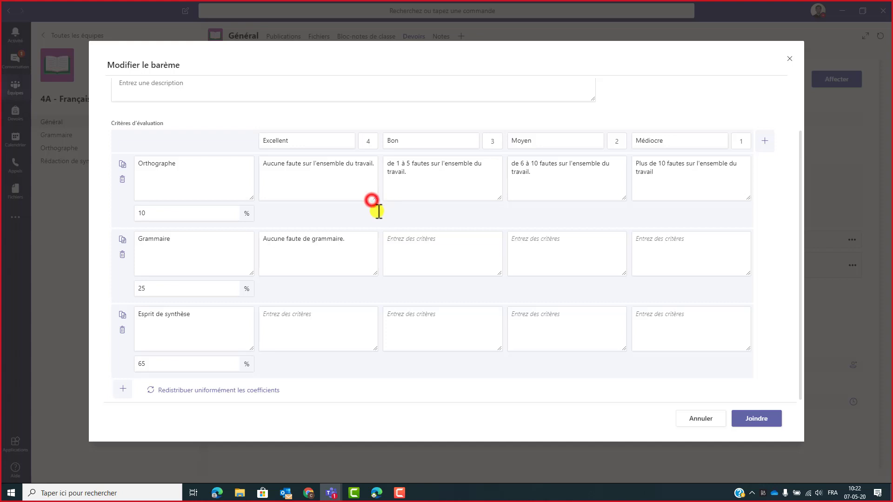
pyautogui.scroll(2, 375, 200)
pyautogui.click(496, 201)
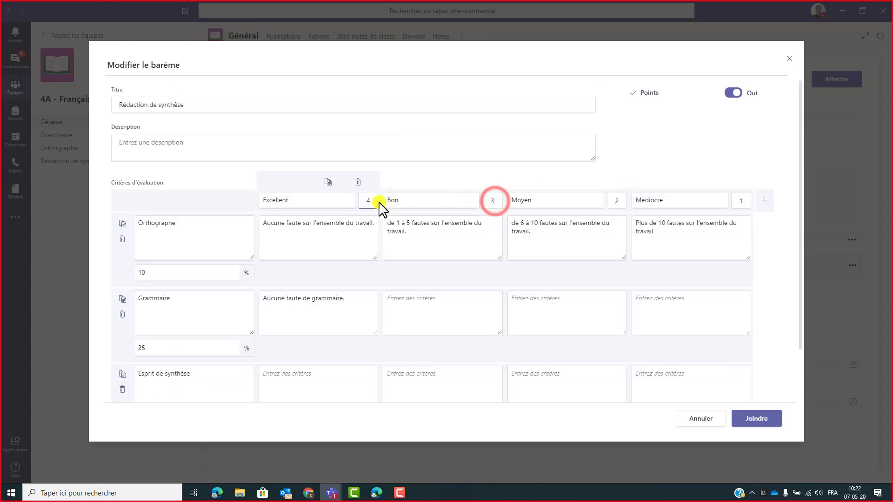
pyautogui.click(619, 201)
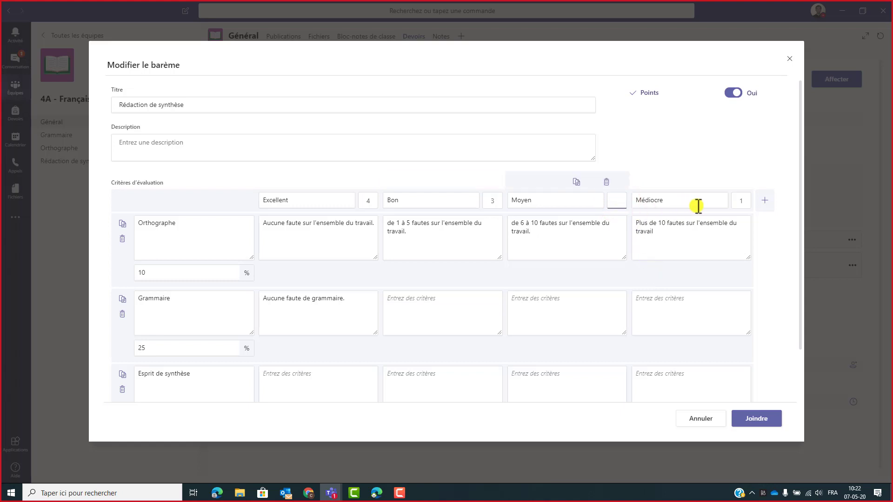
pyautogui.click(697, 168)
pyautogui.click(493, 201)
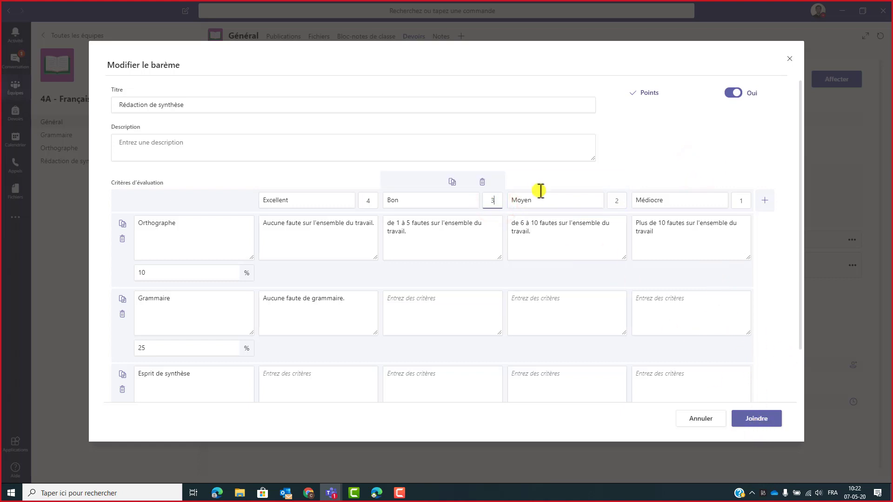
# Step: Attach the edited rubric to the assignment and set the assignment's total points to 20
pyautogui.click(755, 421)
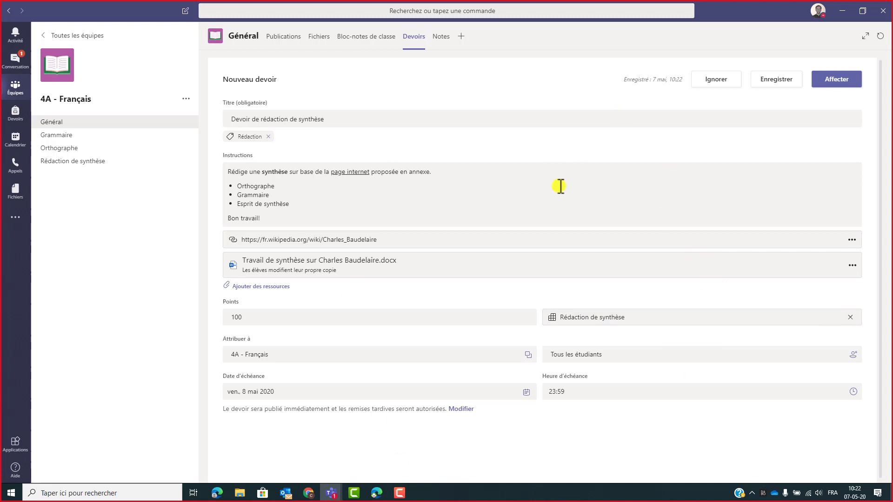
pyautogui.click(258, 320)
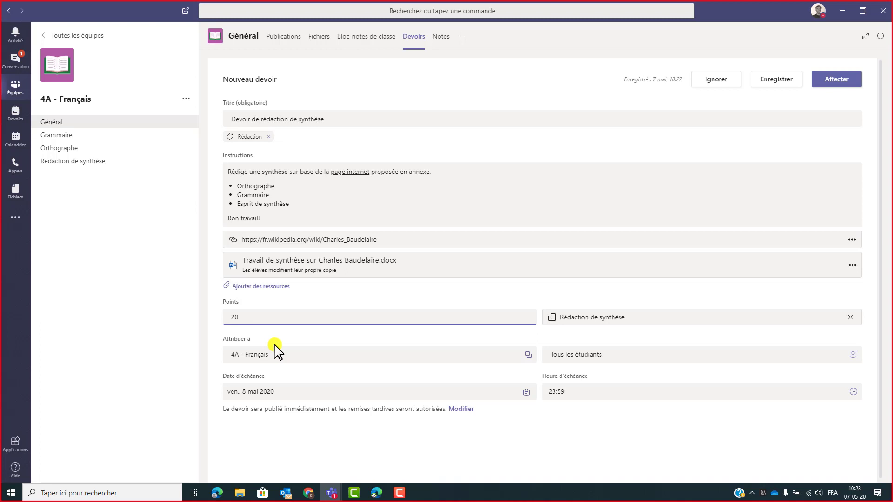
pyautogui.click(582, 458)
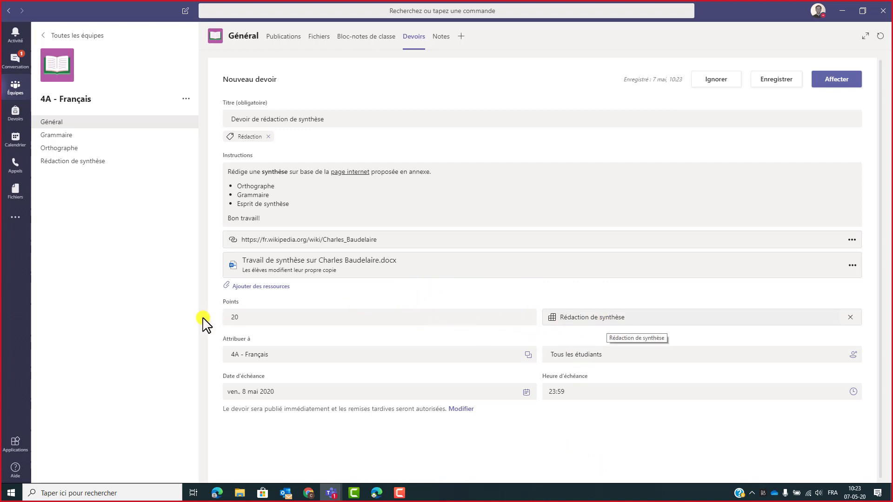
# Step: Add "Test classe" to the classes that receive the assignment
pyautogui.click(312, 355)
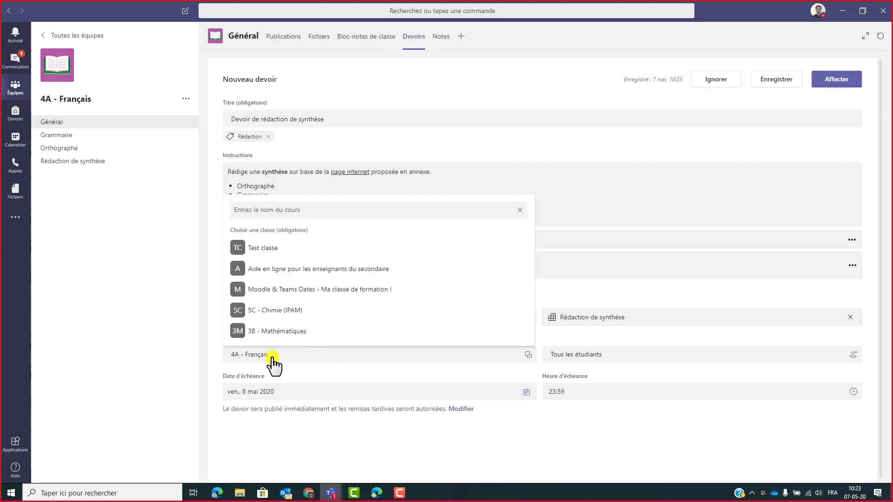
pyautogui.click(191, 371)
pyautogui.click(295, 450)
pyautogui.click(252, 355)
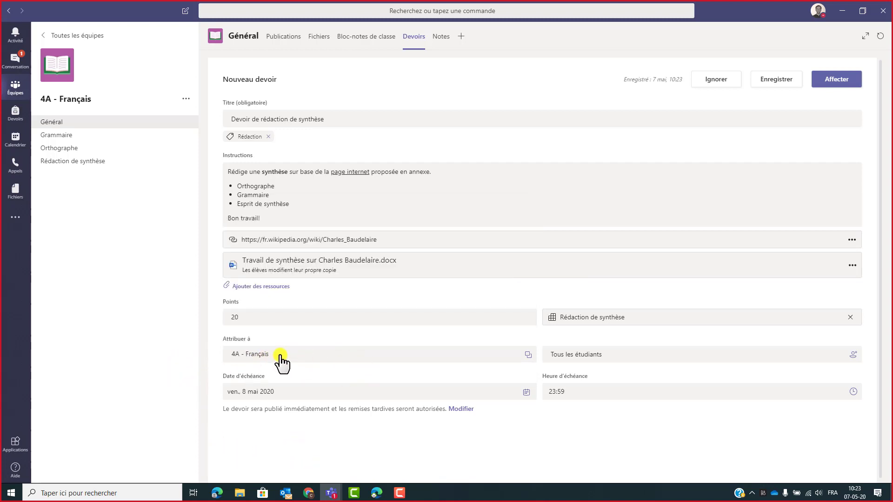
pyautogui.click(280, 357)
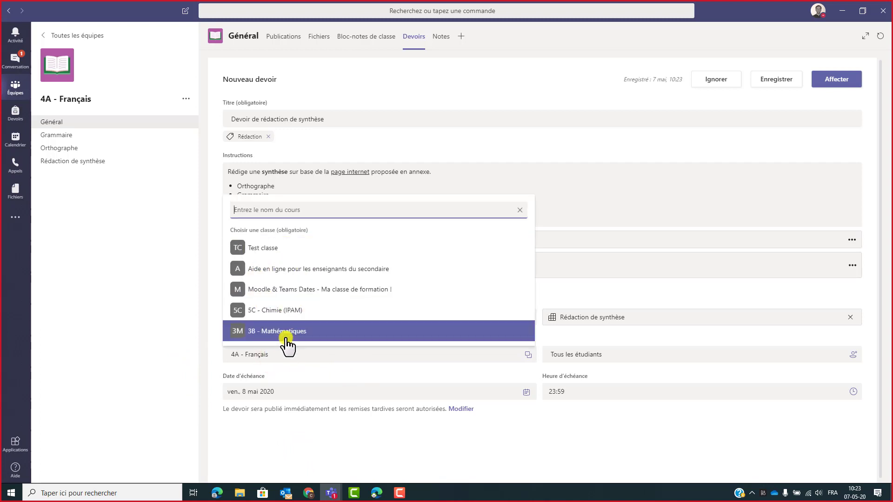
pyautogui.click(252, 252)
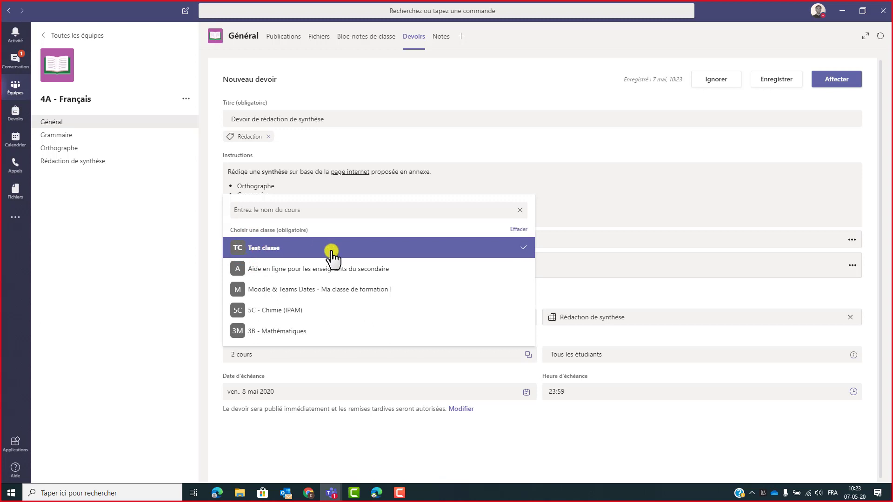
pyautogui.click(141, 354)
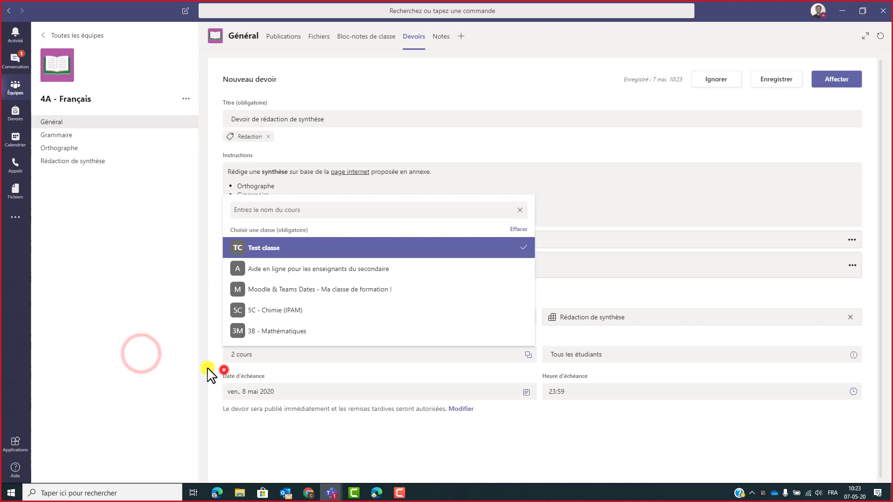
pyautogui.click(223, 343)
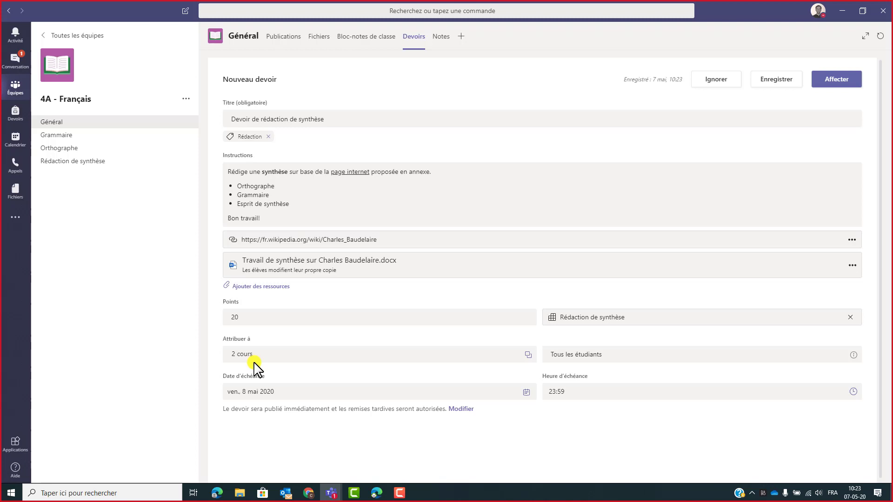
# Step: Remove "Test classe" from the assigned classes so that only 4A - Français is kept
pyautogui.click(289, 356)
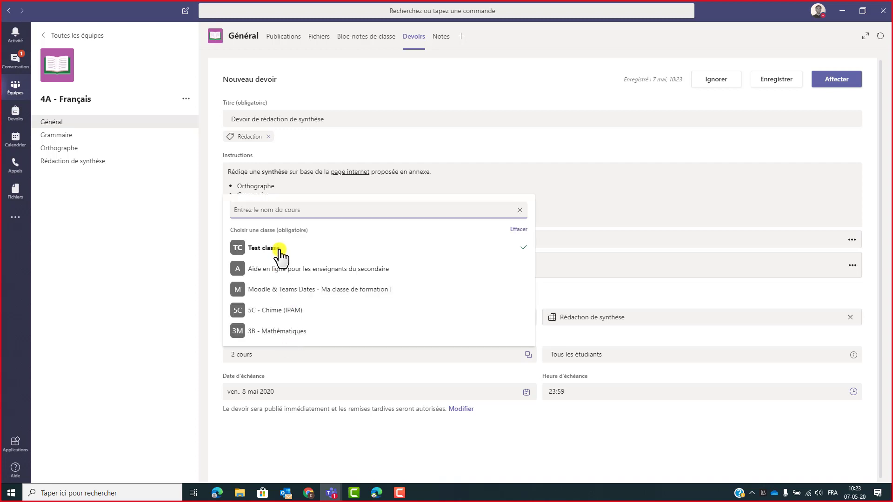
pyautogui.click(279, 251)
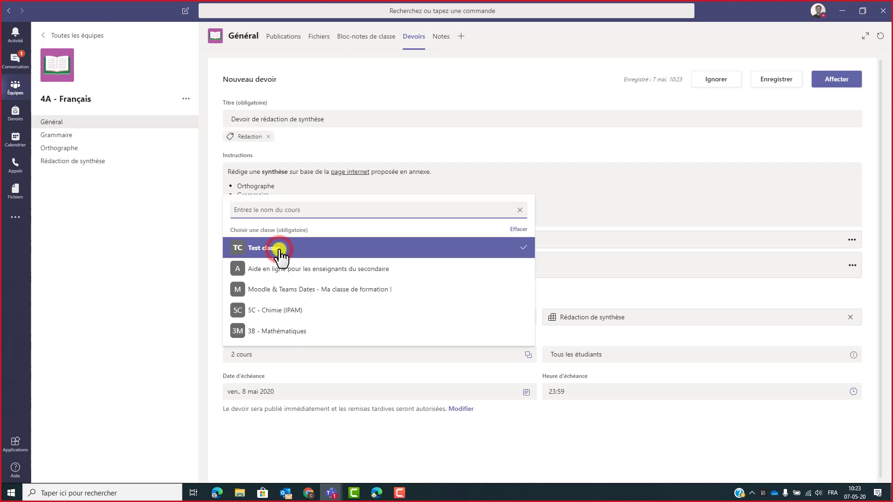
pyautogui.click(147, 347)
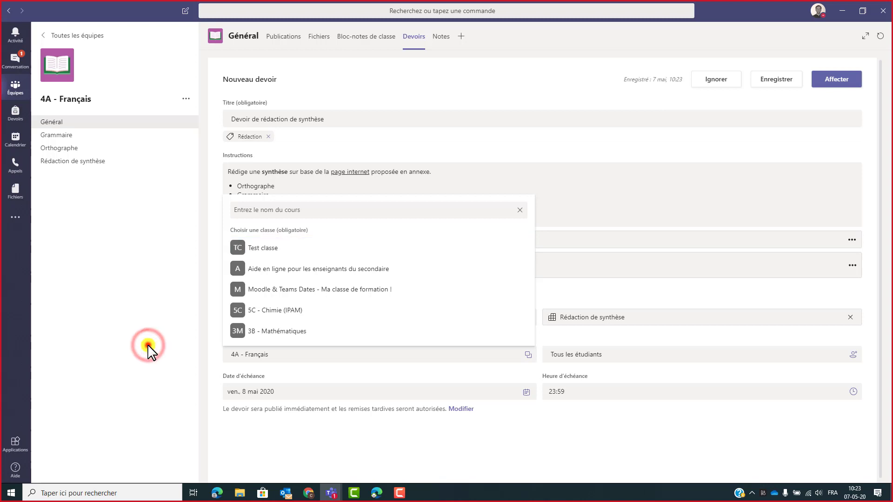
pyautogui.click(359, 449)
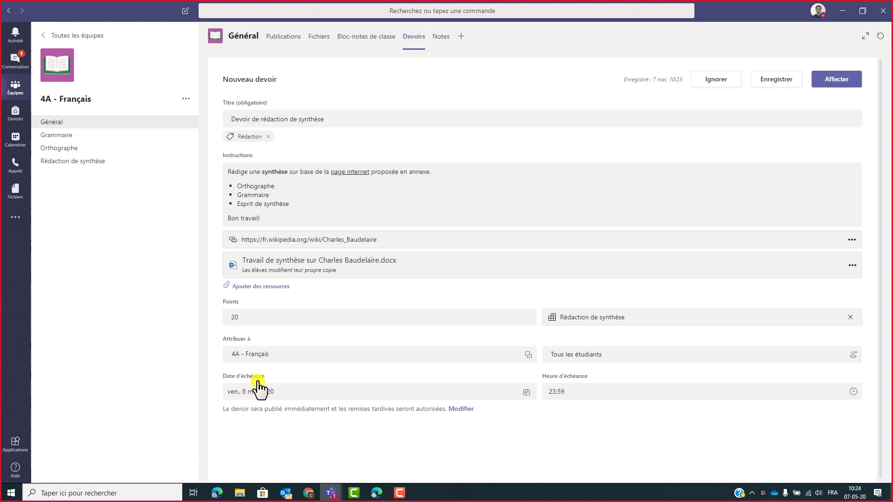
# Step: Look through the list of individual students who can be assigned the work, keeping all students as recipients
pyautogui.click(617, 355)
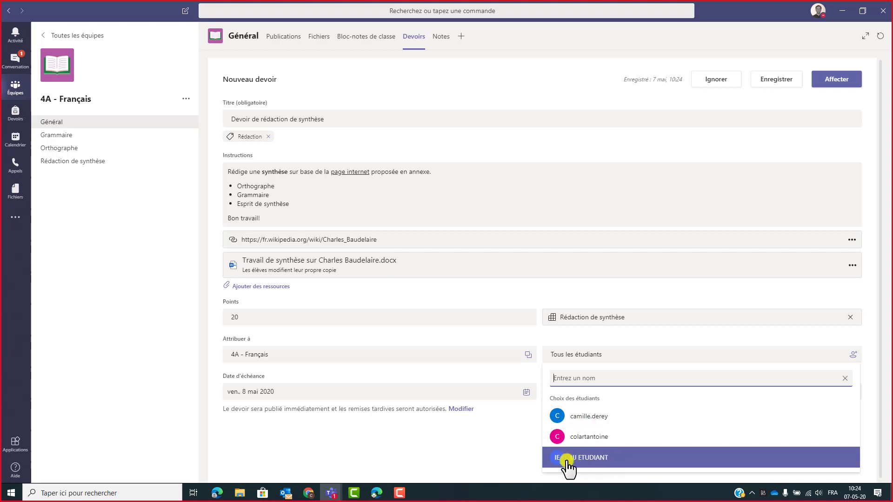
pyautogui.click(600, 461)
pyautogui.click(457, 455)
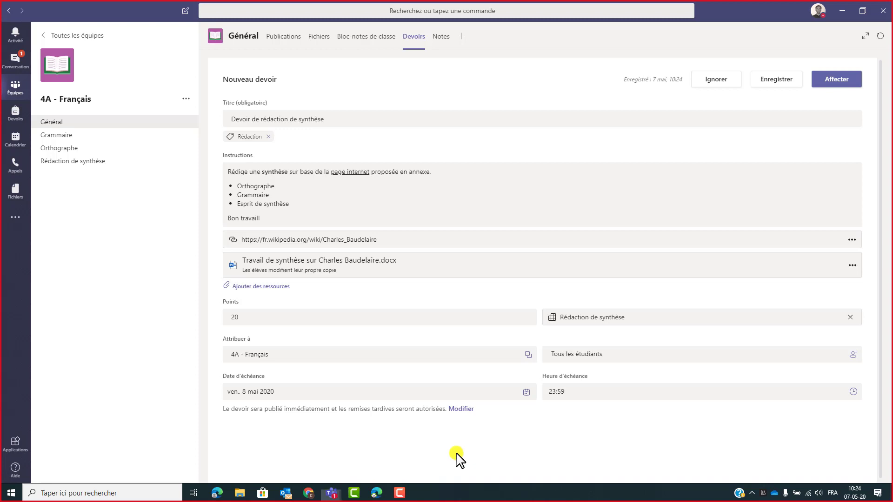
pyautogui.click(462, 10)
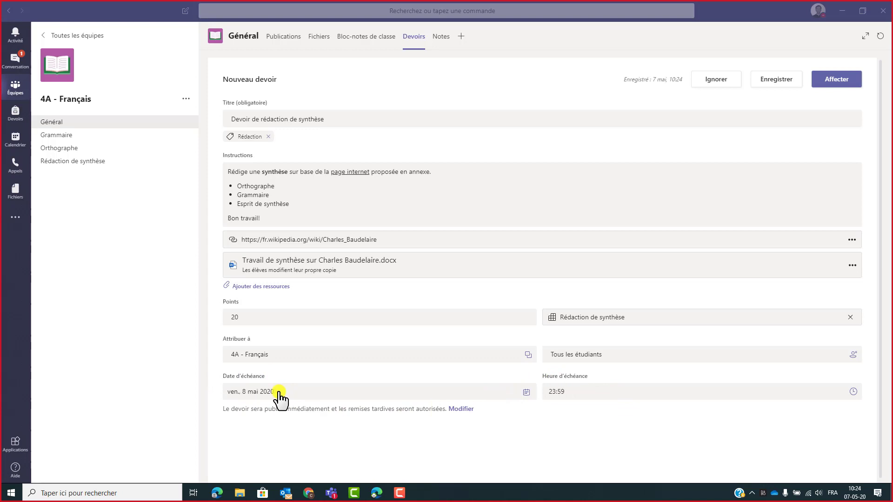
# Step: Set the assignment's due date to Friday 15 May 2020
pyautogui.click(296, 394)
pyautogui.click(293, 398)
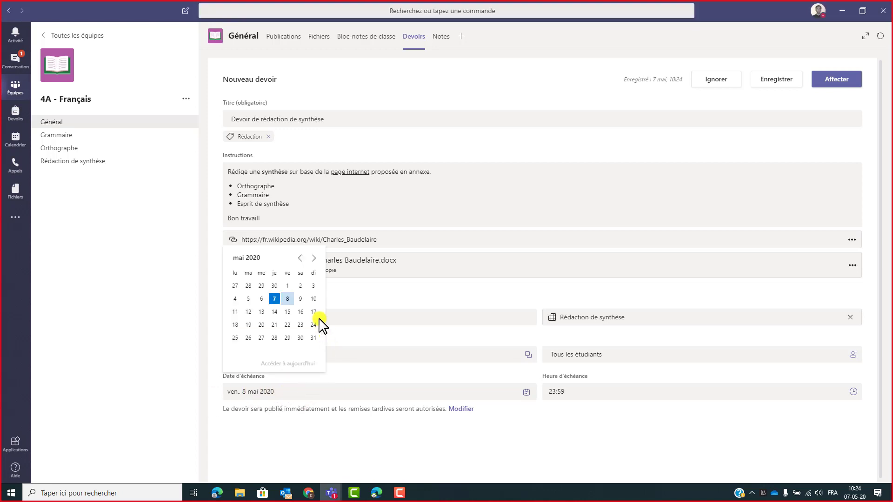
pyautogui.click(288, 312)
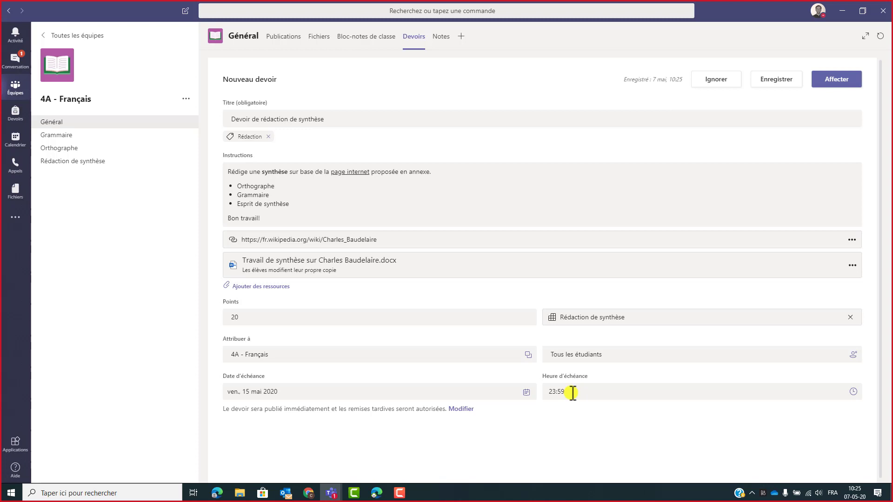
# Step: Try scheduling the assignment's publication for 8 May 2020 in its timeline settings, and turn the scheduling back off
pyautogui.click(457, 410)
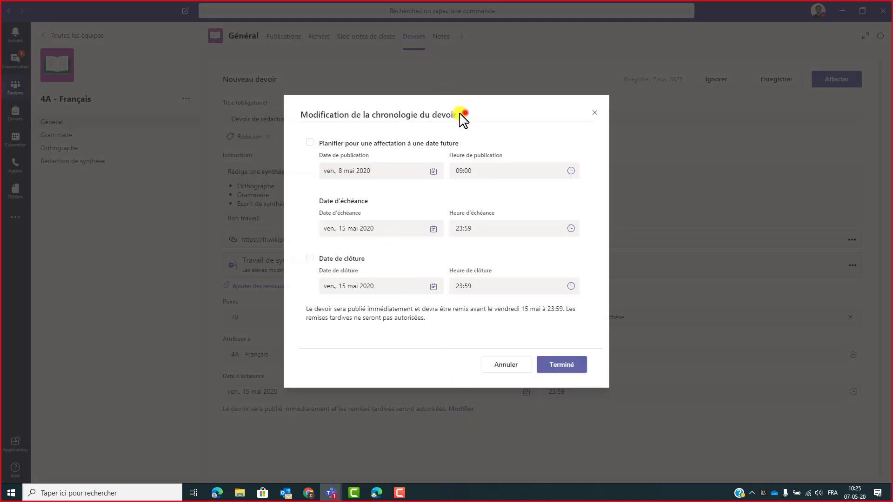
pyautogui.click(465, 114)
pyautogui.moveTo(287, 118); pyautogui.dragTo(451, 135)
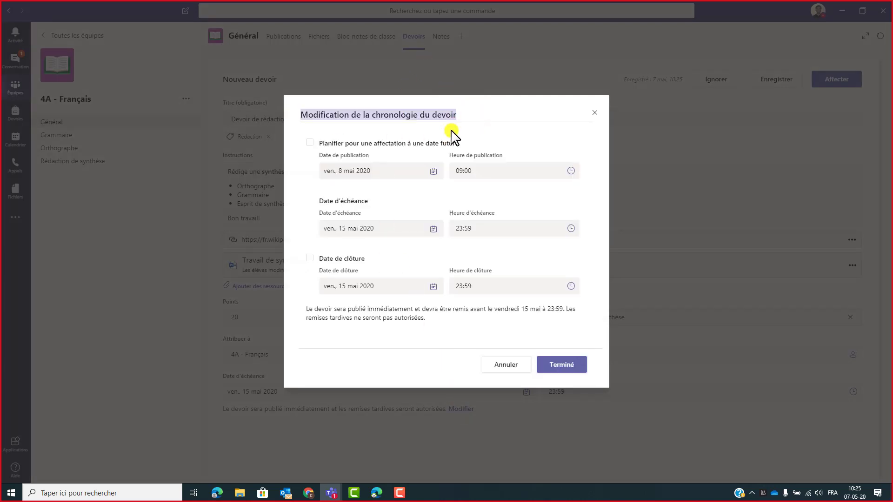
pyautogui.click(309, 145)
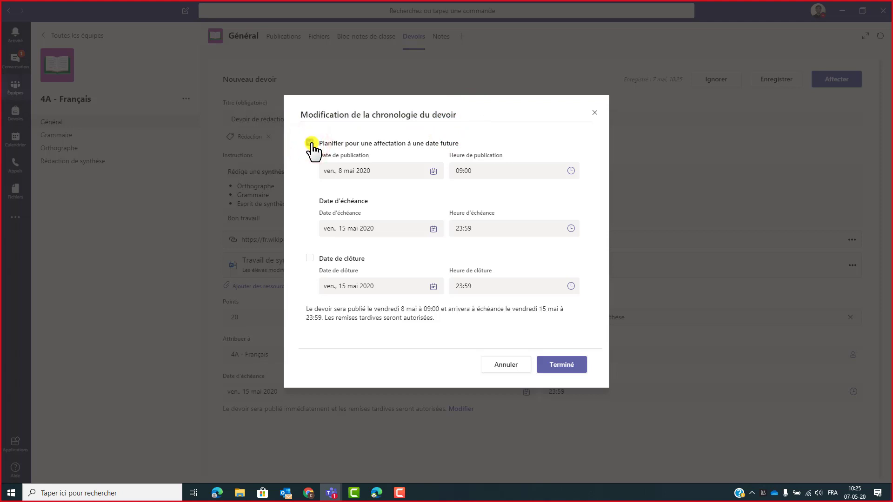
pyautogui.click(372, 173)
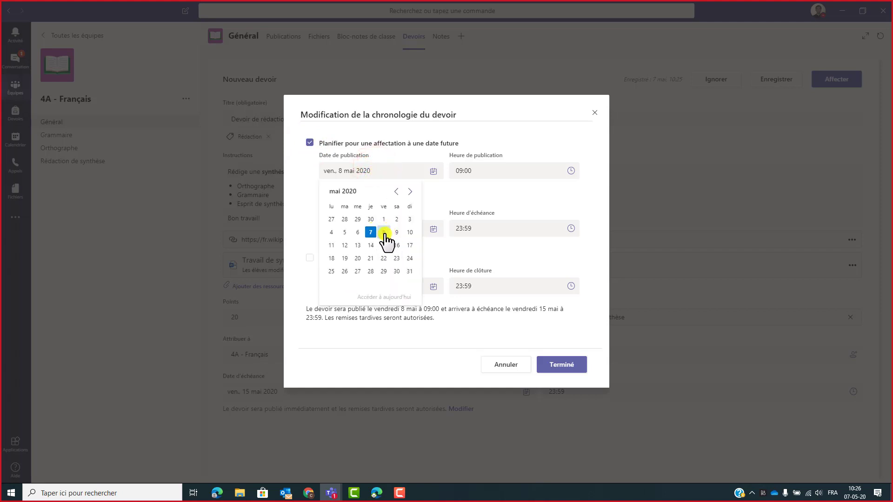
pyautogui.click(384, 233)
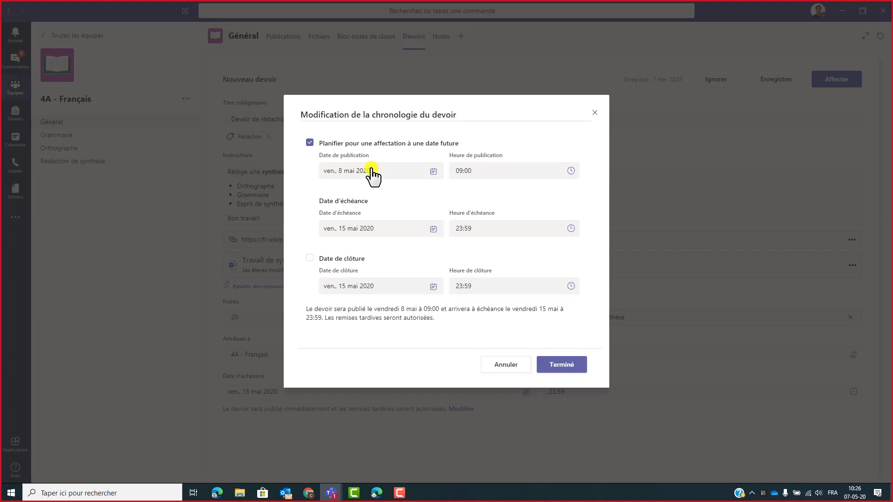
pyautogui.click(308, 144)
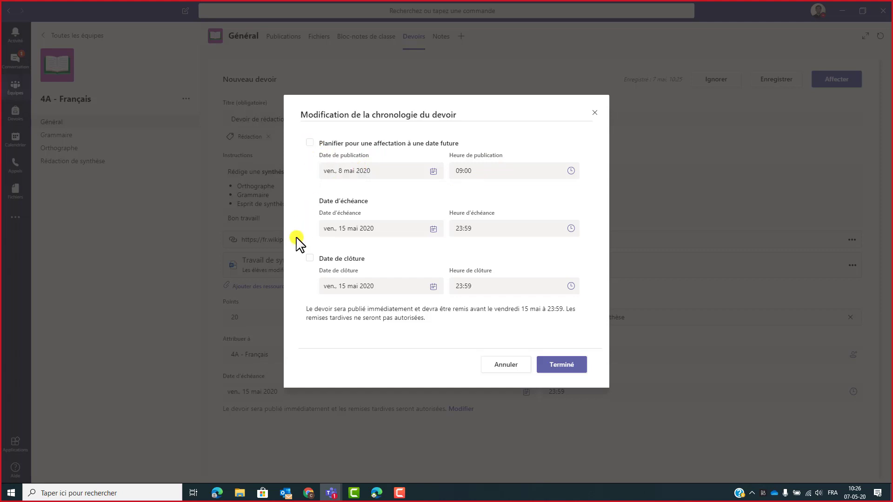
# Step: Reselect 15 May 2020 as the due date, enable the closing date and read the timeline summary on late submissions
pyautogui.click(385, 229)
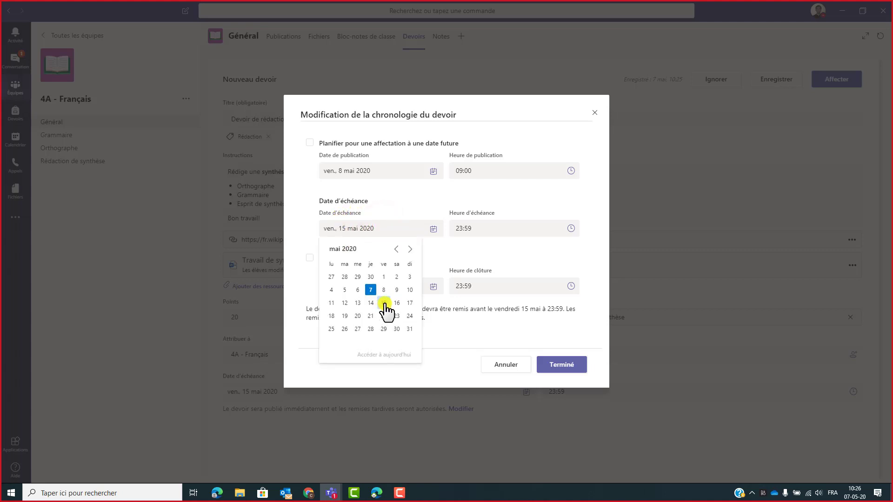
pyautogui.click(385, 304)
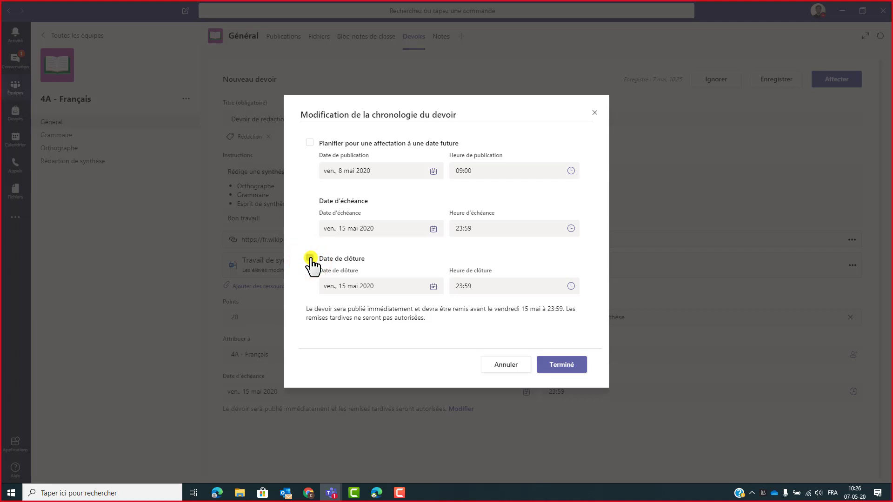
pyautogui.click(435, 322)
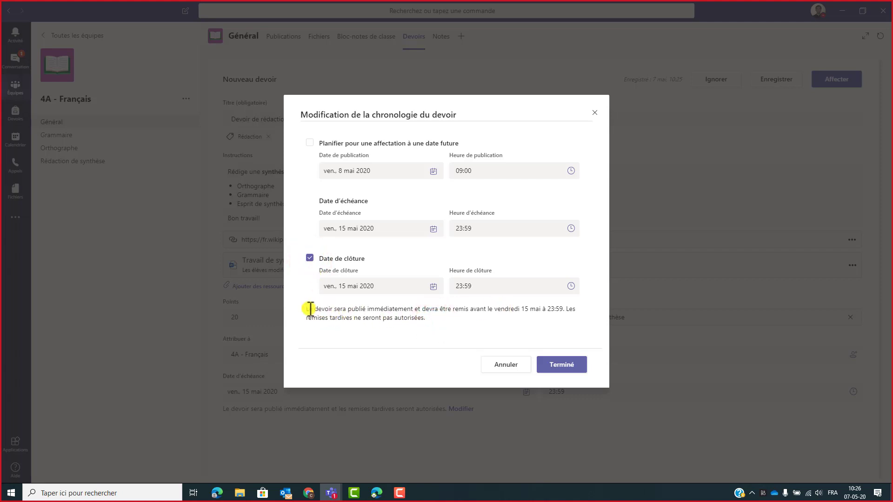
pyautogui.moveTo(353, 318); pyautogui.dragTo(432, 332)
pyautogui.tripleClick(564, 311)
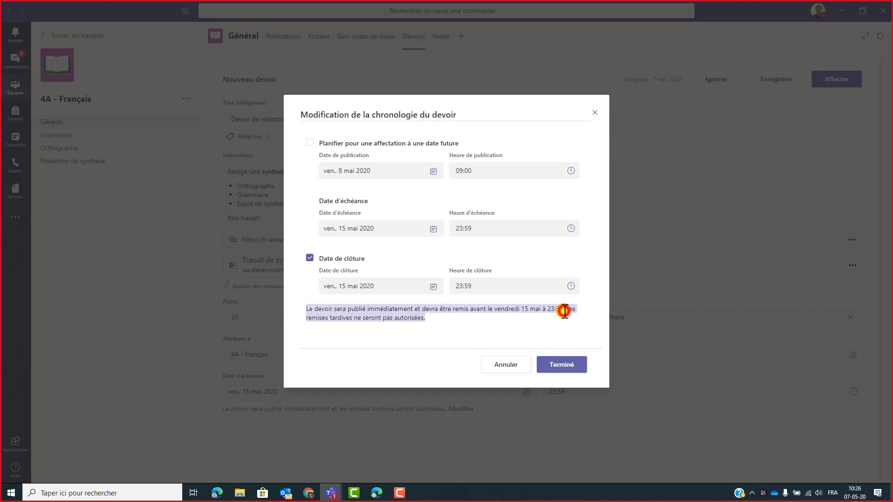
pyautogui.click(433, 321)
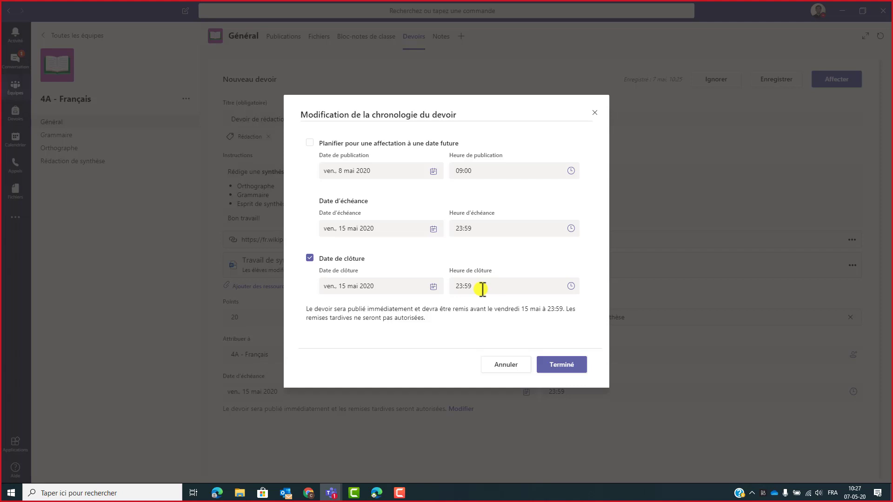
# Step: Turn off the closing date and apply the assignment's timeline settings
pyautogui.click(310, 258)
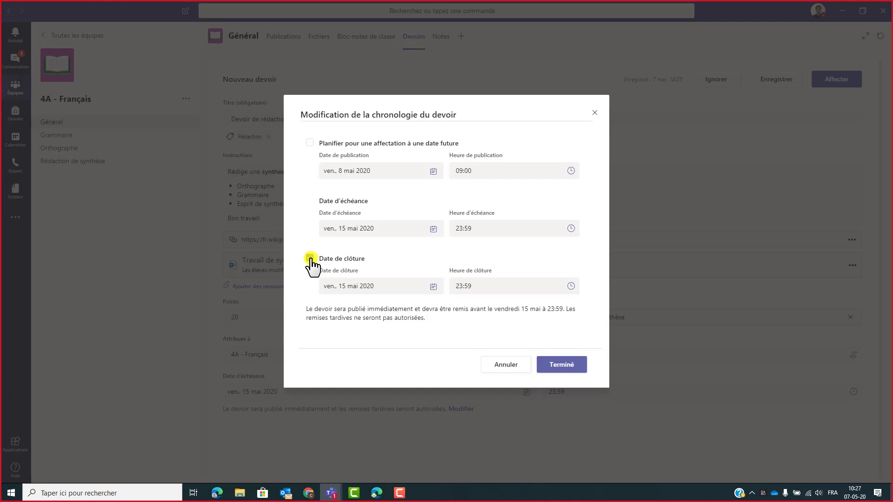
pyautogui.click(310, 260)
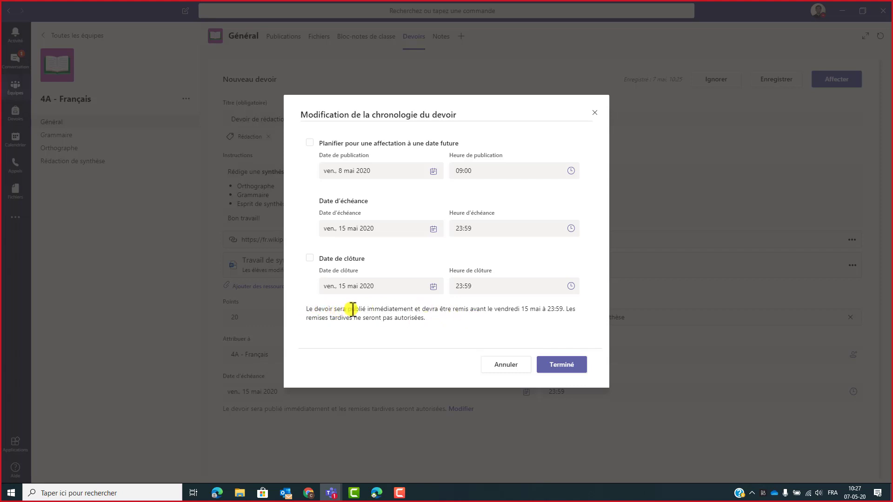
pyautogui.click(305, 309)
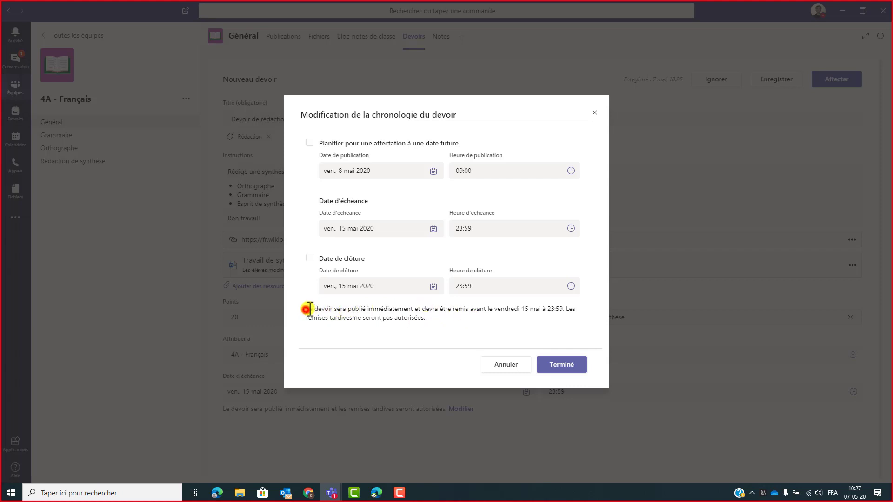
pyautogui.keyDown('shift'); pyautogui.click(447, 319); pyautogui.keyUp('shift')
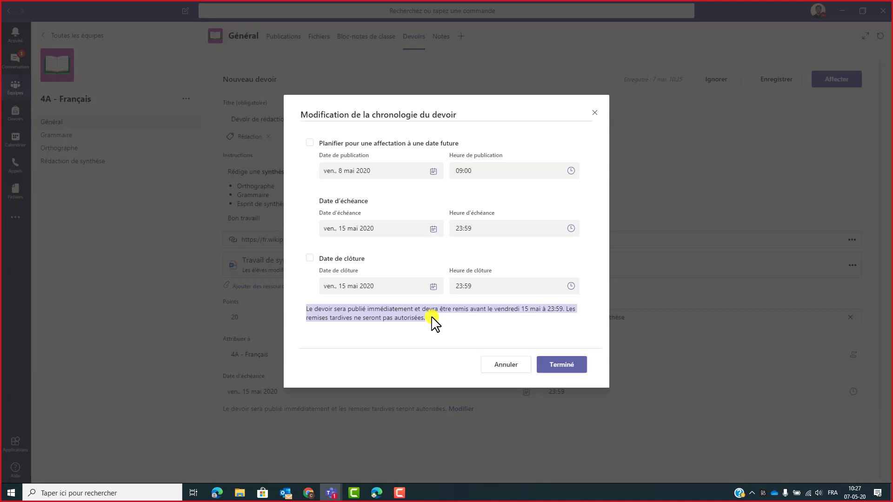
pyautogui.click(310, 258)
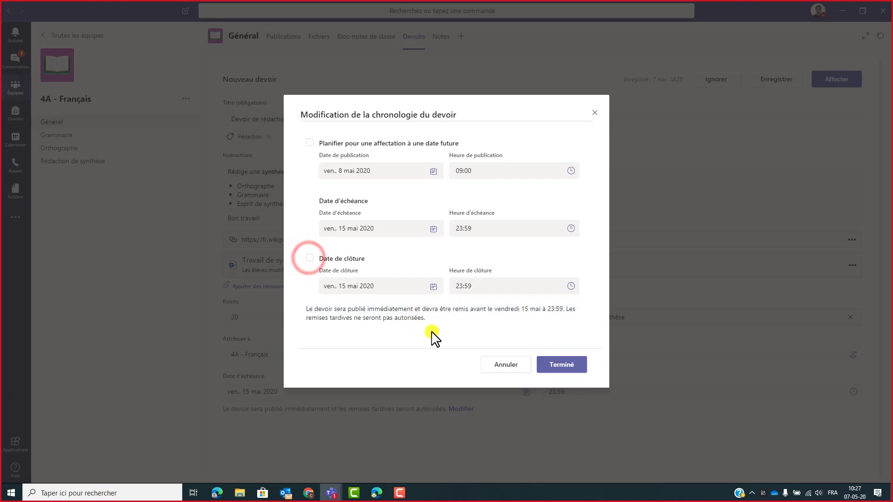
pyautogui.click(560, 367)
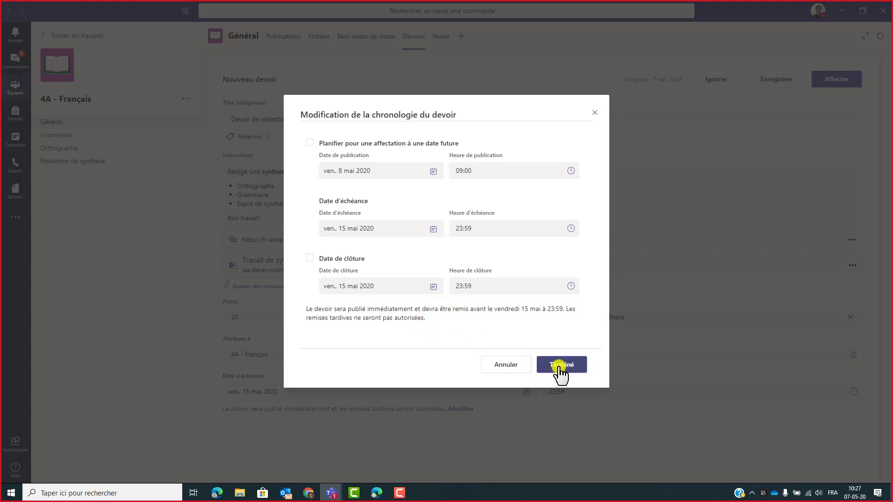
pyautogui.click(561, 367)
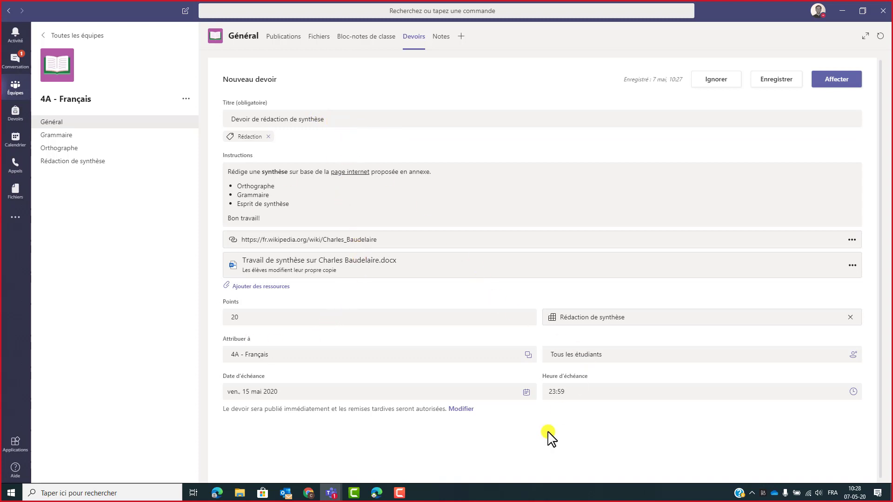
pyautogui.click(840, 83)
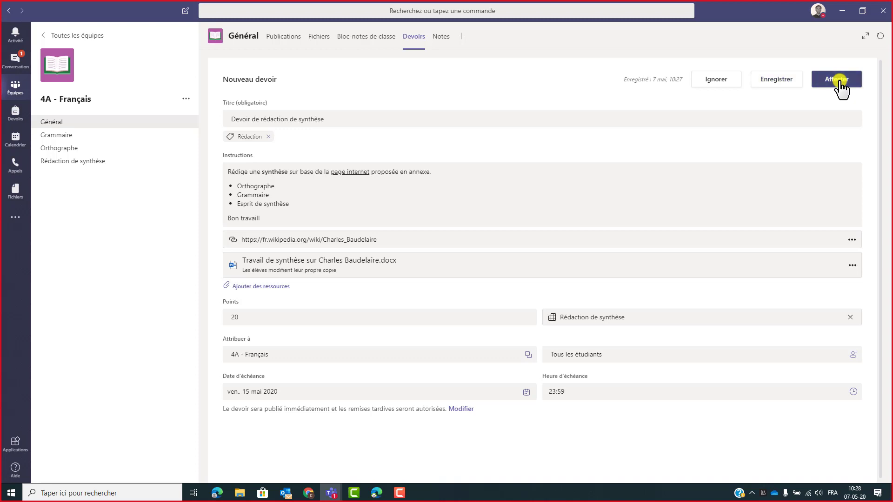
pyautogui.click(840, 83)
pyautogui.click(764, 77)
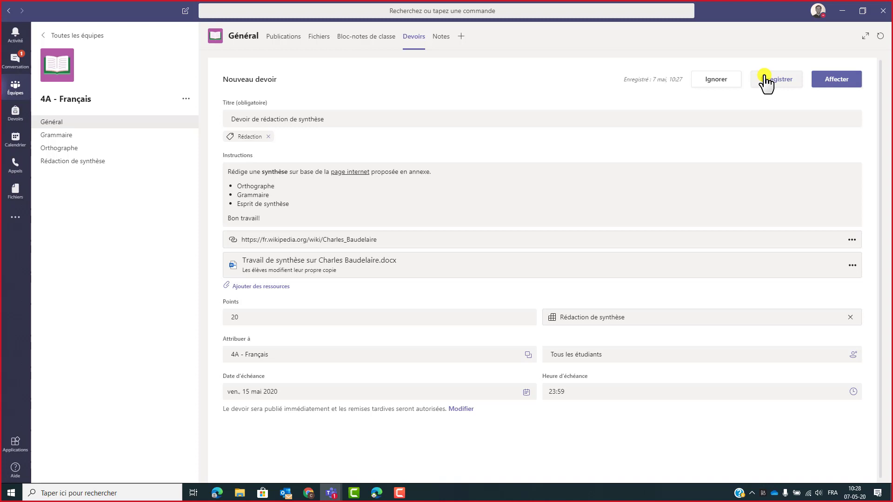
# Step: Assign the synthesis-writing assignment to the class, check its announcement in the Général channel's posts, and return to the assignments list
pyautogui.click(836, 85)
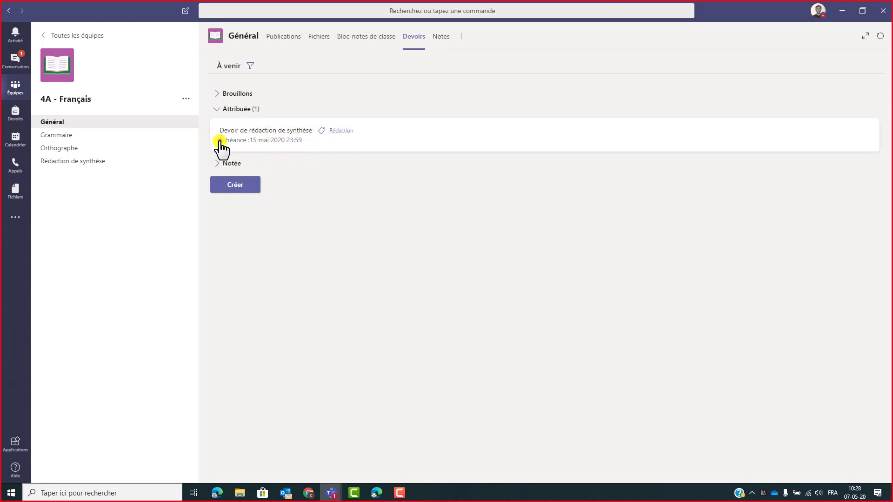
pyautogui.moveTo(220, 141); pyautogui.dragTo(287, 146)
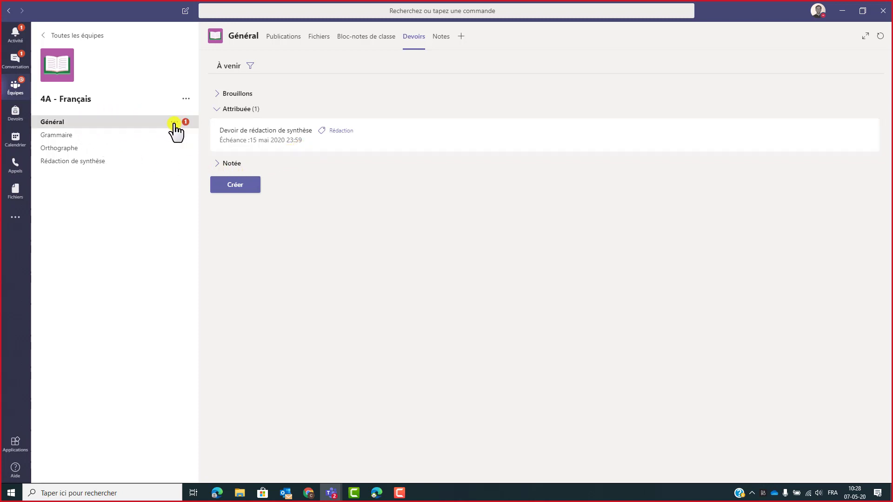
pyautogui.click(71, 125)
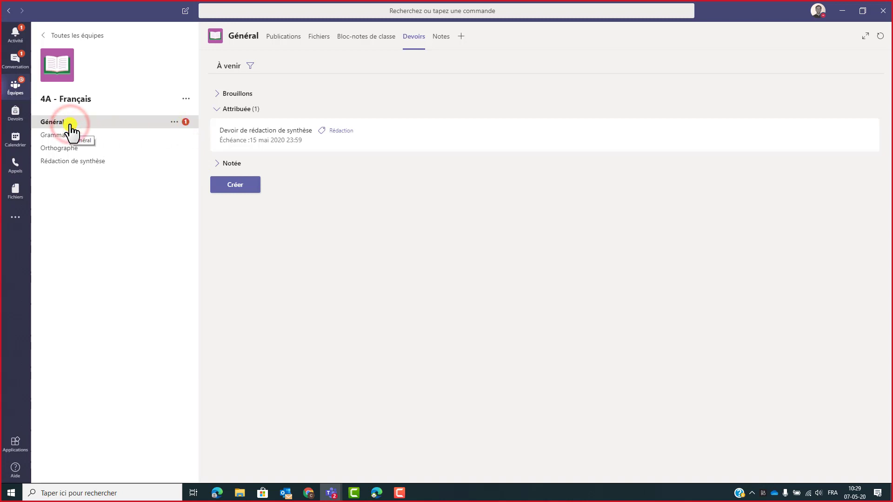
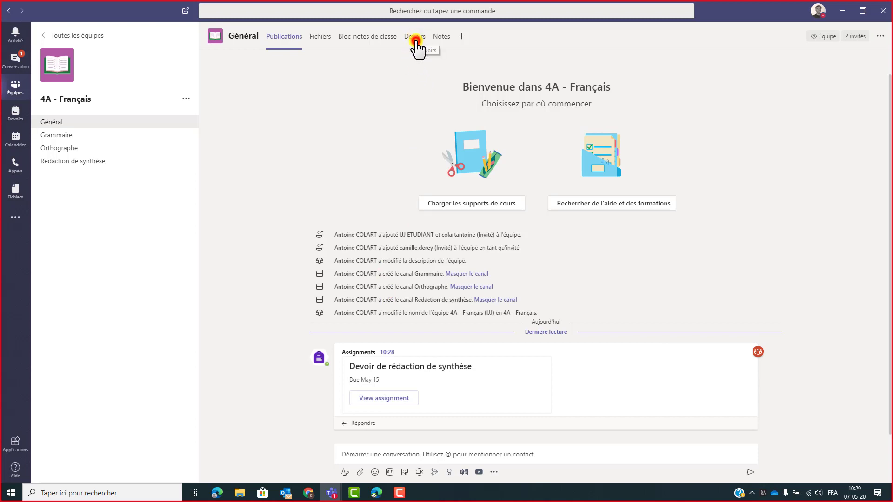
pyautogui.click(416, 41)
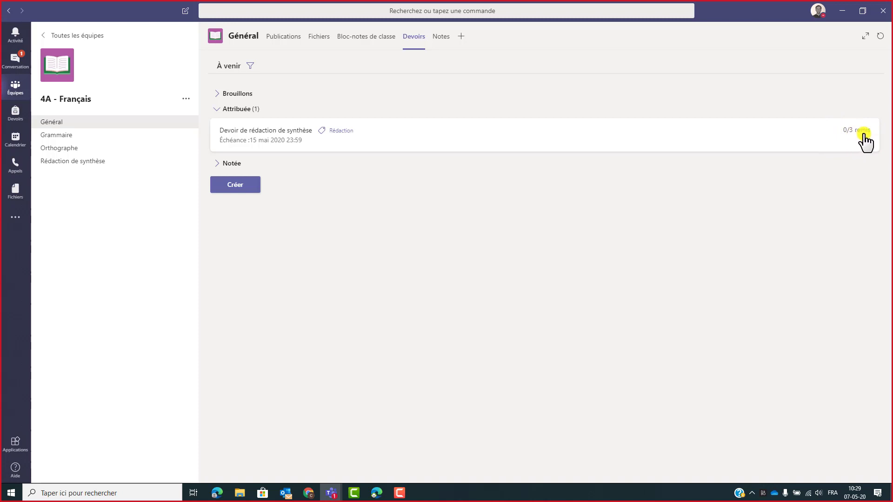
# Step: Change the assigned assignment's title to "Devoir de rédaction de synthèse sur Charles Baudelaire" and update it
pyautogui.click(275, 133)
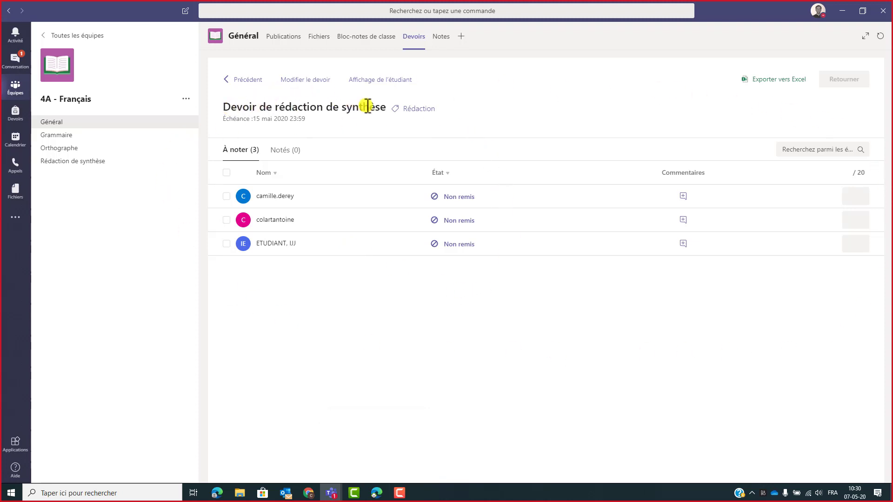
pyautogui.click(291, 85)
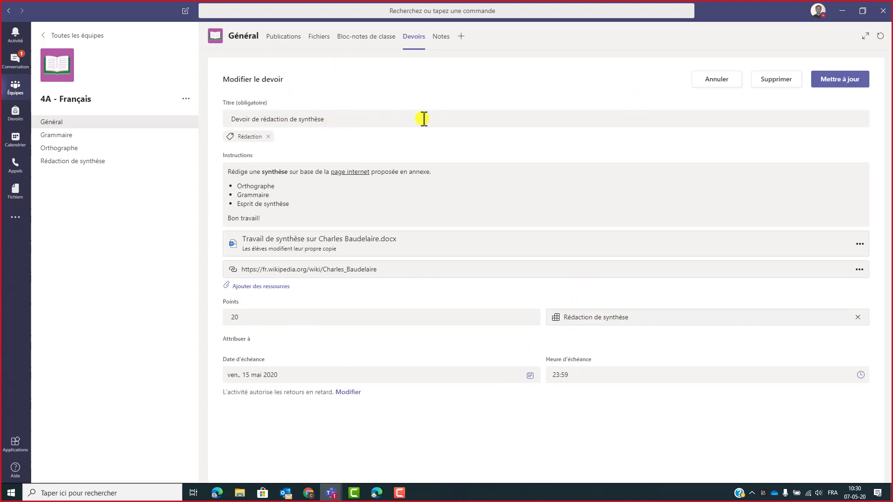
pyautogui.click(336, 122)
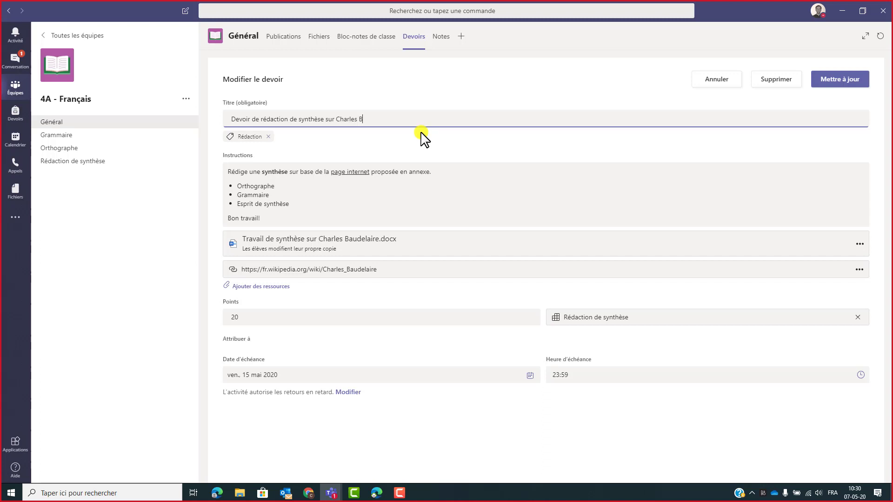
pyautogui.write('audelaire')
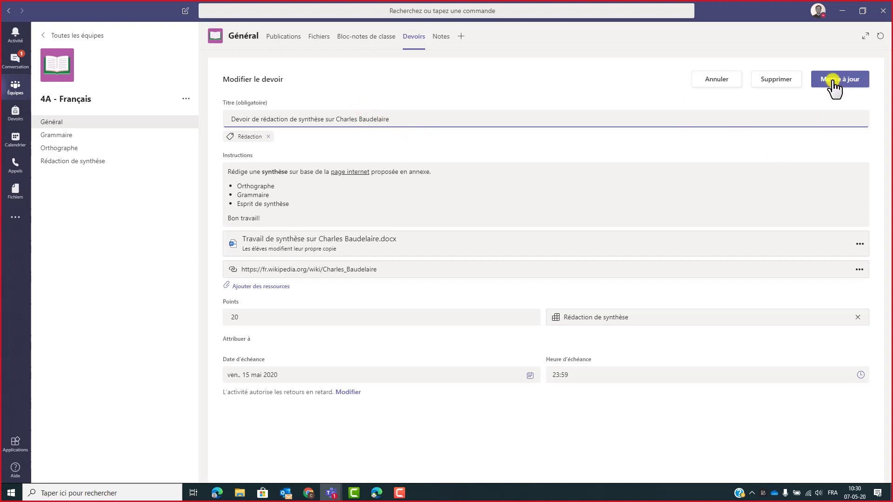
pyautogui.click(833, 82)
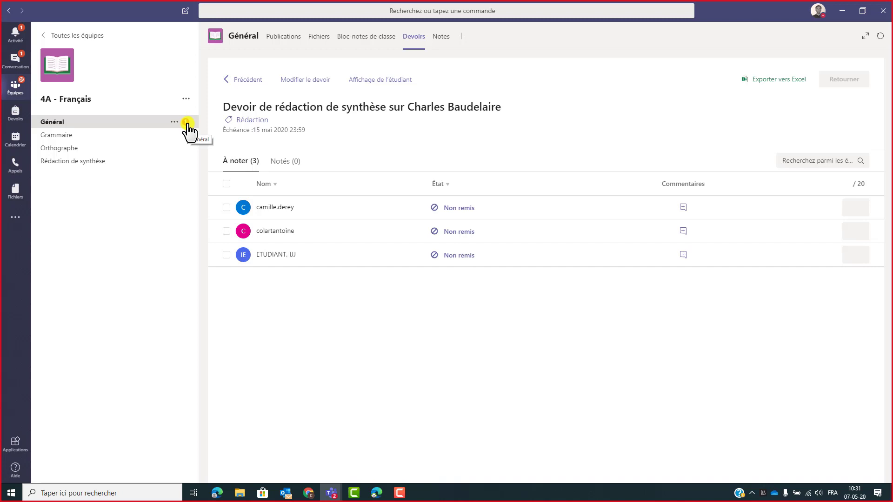
# Step: Preview the assignment as a student, reviewing its instructions and the Rédaction de synthèse rubric, and return to the submissions overview
pyautogui.click(373, 83)
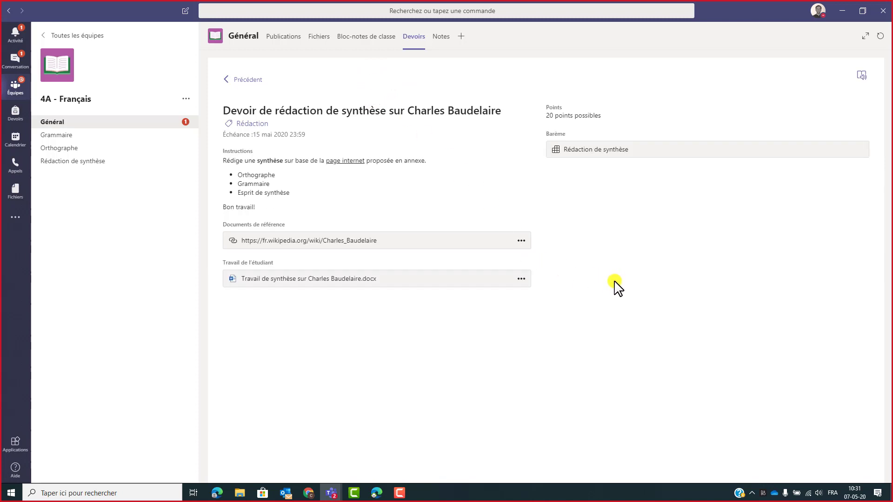
pyautogui.click(322, 138)
pyautogui.moveTo(325, 195); pyautogui.dragTo(264, 199)
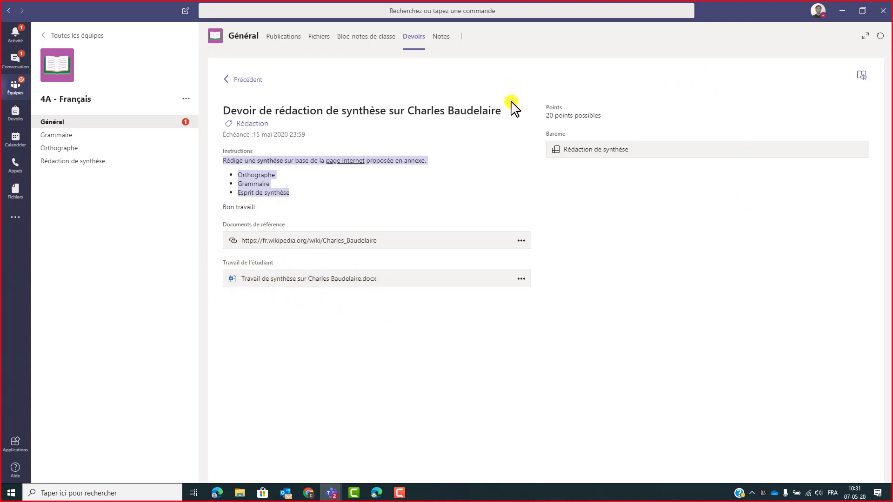
pyautogui.click(540, 107)
pyautogui.moveTo(600, 130); pyautogui.dragTo(576, 152)
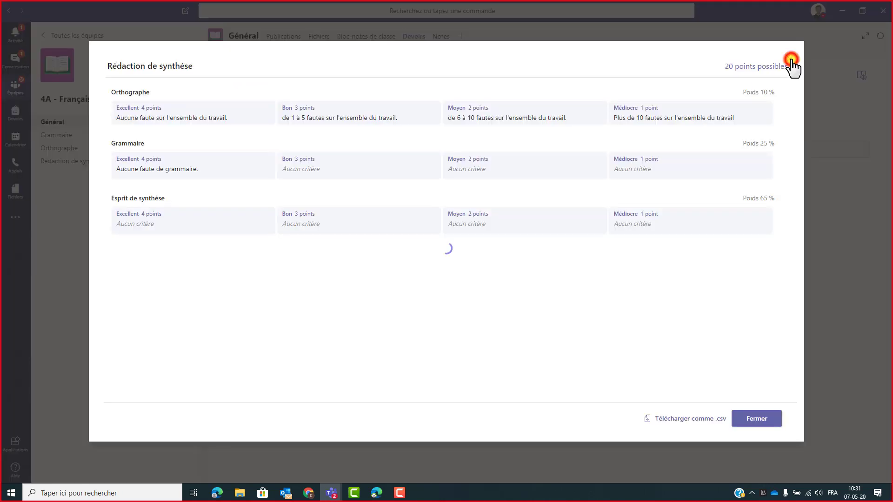
pyautogui.press('Escape')
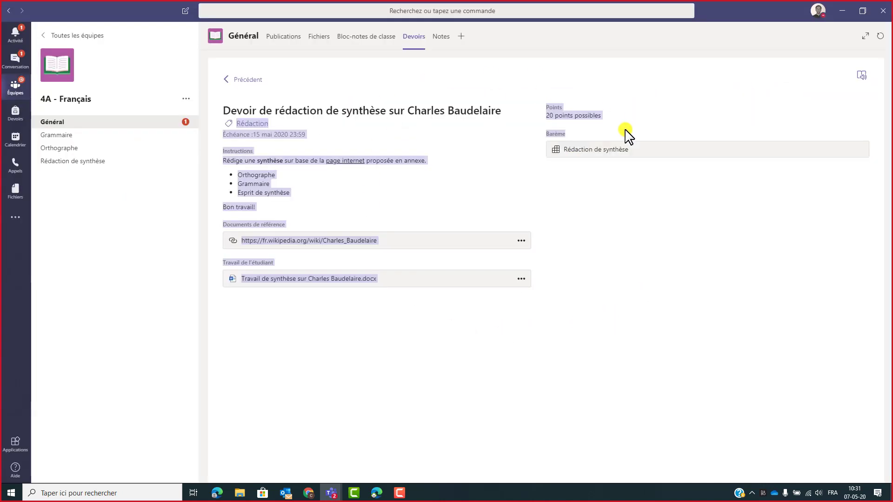
pyautogui.click(245, 80)
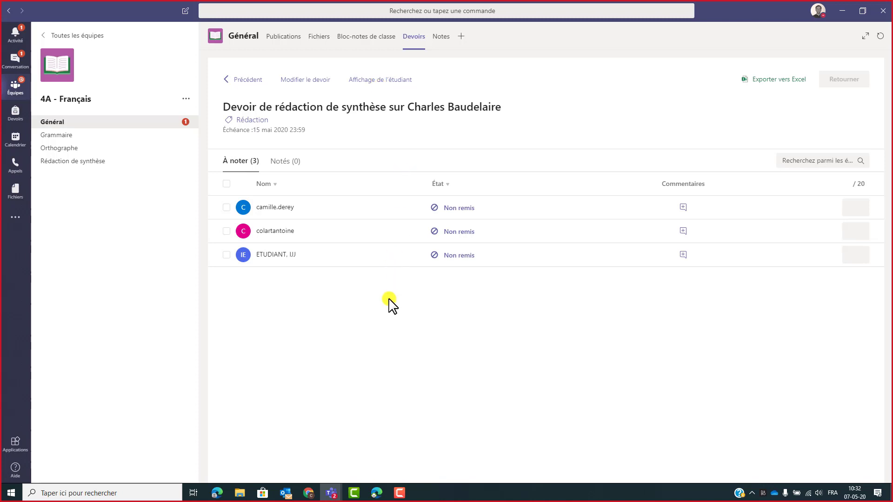
# Step: Switch to the student's Teams session in Edge and open the latest 4A - Français assignment notification from the activity feed
pyautogui.click(374, 494)
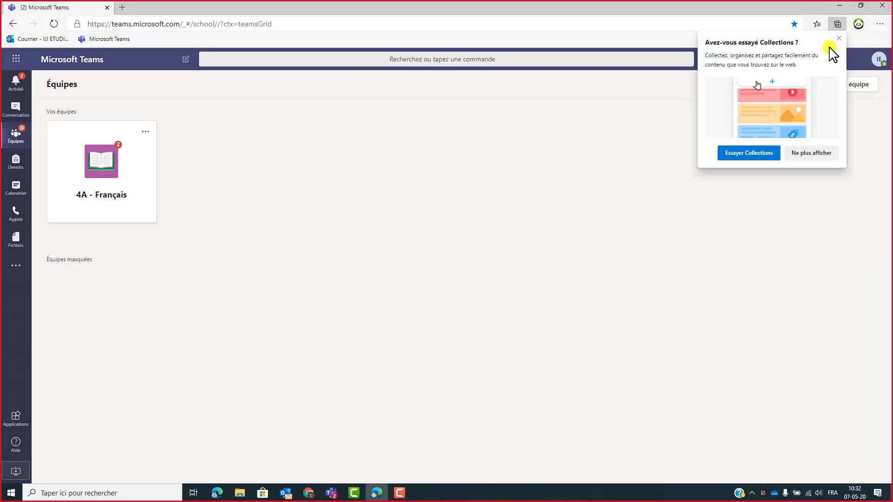
pyautogui.click(839, 38)
pyautogui.click(449, 210)
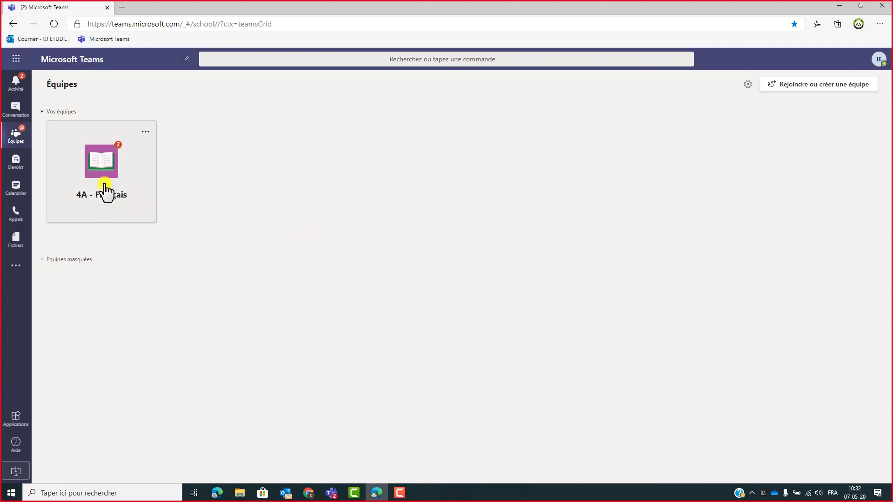
pyautogui.click(17, 86)
pyautogui.click(97, 124)
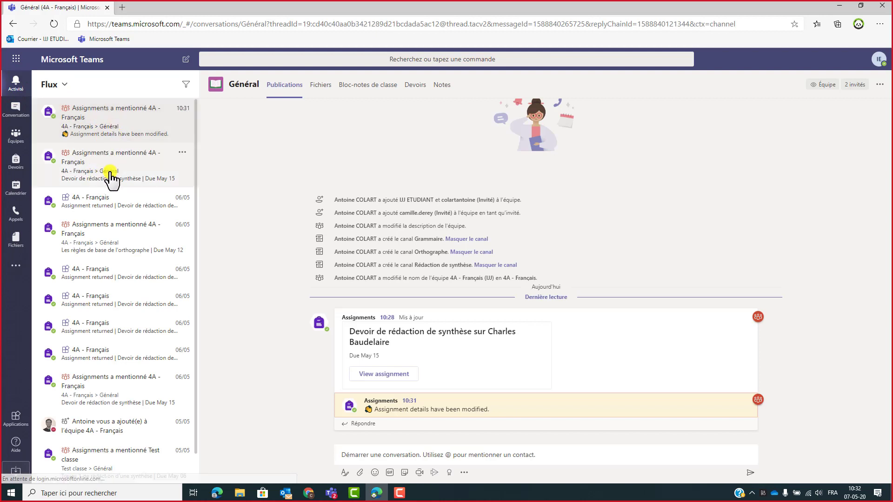
pyautogui.doubleClick(96, 126)
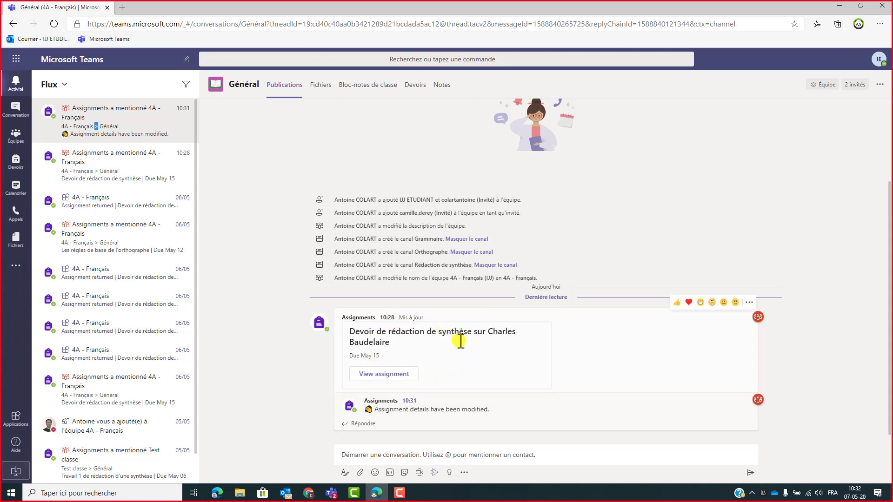
# Step: Read the modification notice under the assignment post, and open the assignment to review its instructions
pyautogui.click(503, 409)
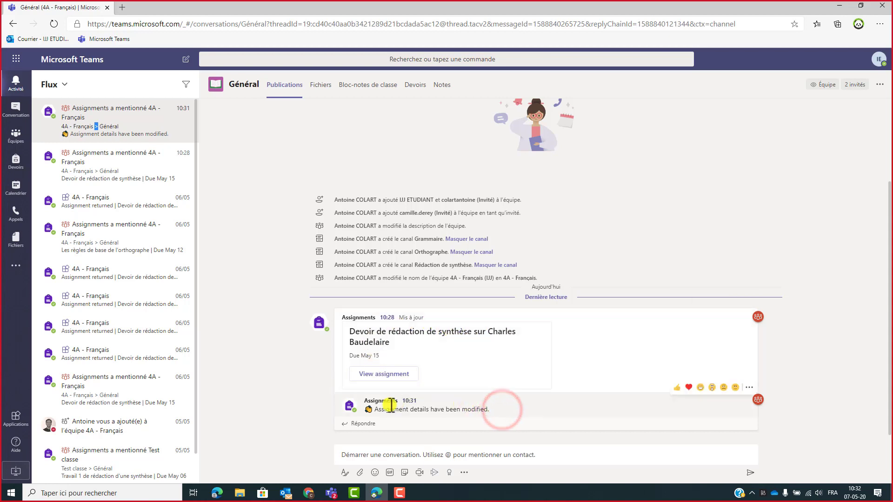
pyautogui.moveTo(392, 406); pyautogui.dragTo(366, 410)
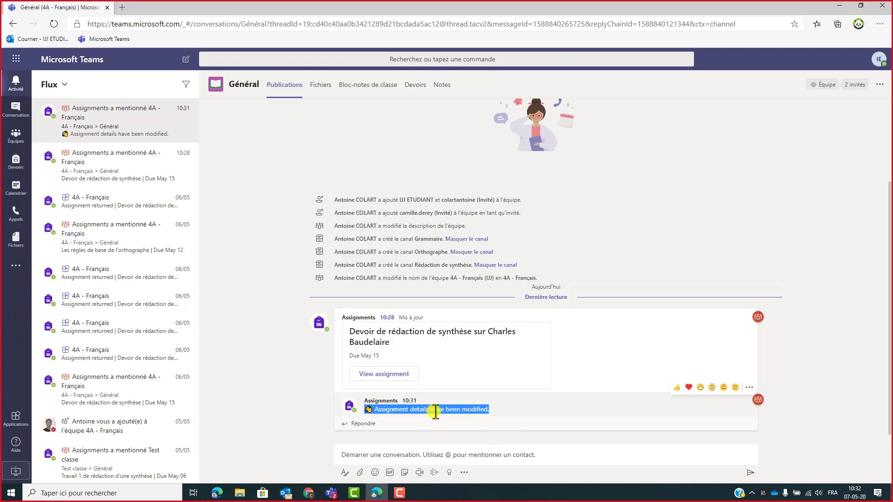
pyautogui.click(299, 365)
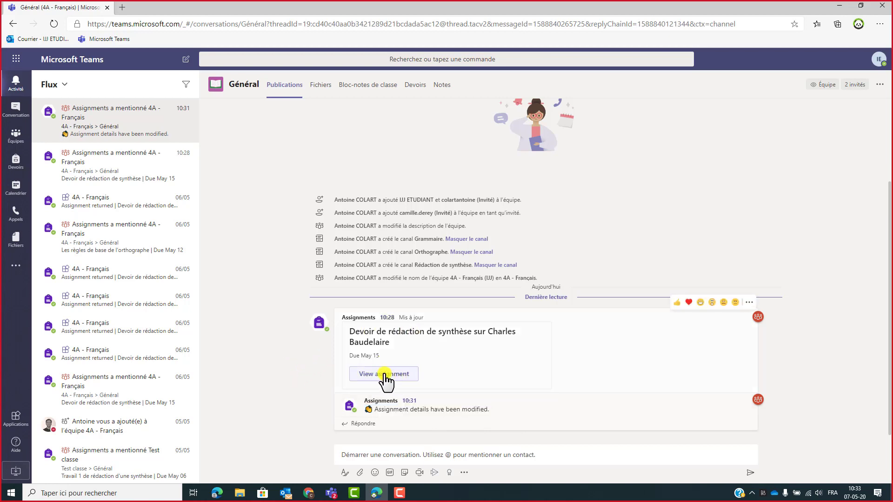
pyautogui.click(384, 376)
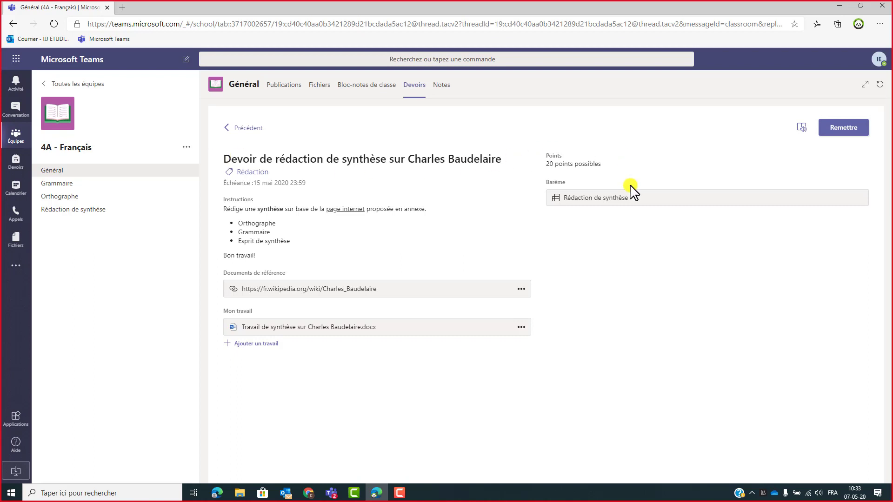
pyautogui.moveTo(305, 240); pyautogui.dragTo(223, 205)
pyautogui.moveTo(222, 198); pyautogui.dragTo(350, 242)
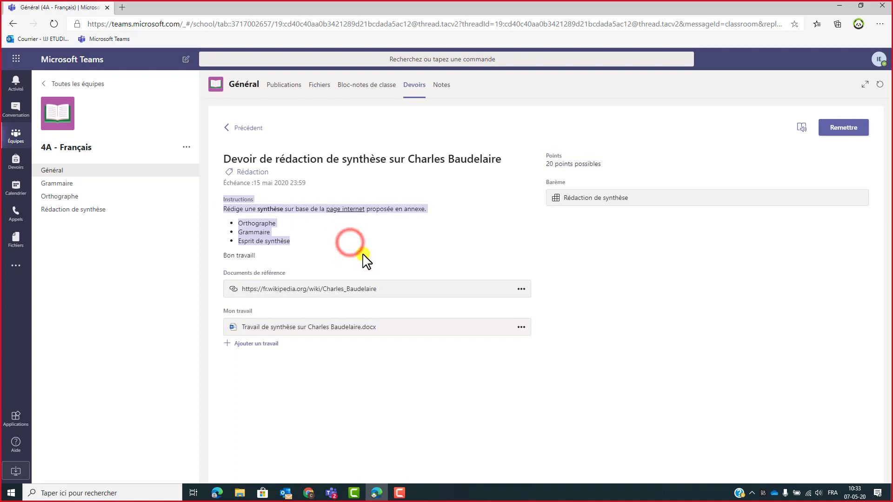
pyautogui.click(366, 254)
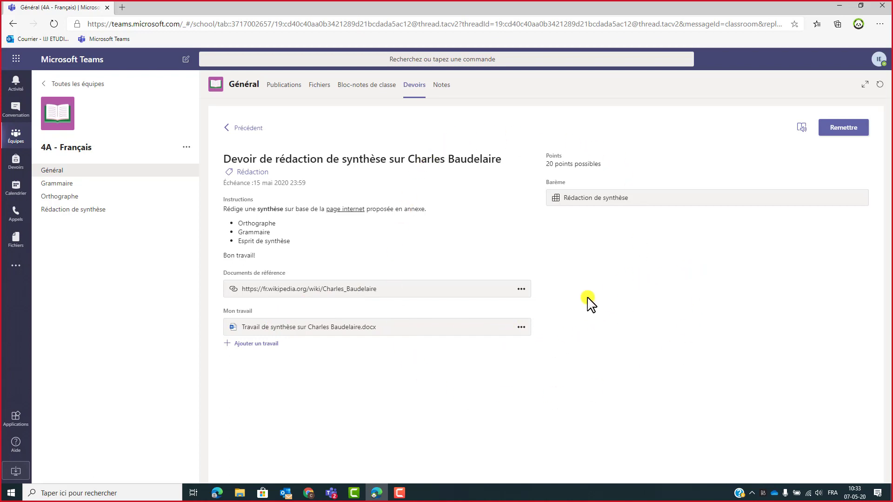
# Step: Open the assignment's Charles Baudelaire Wikipedia reference, skim the article and return to the assignment
pyautogui.click(281, 292)
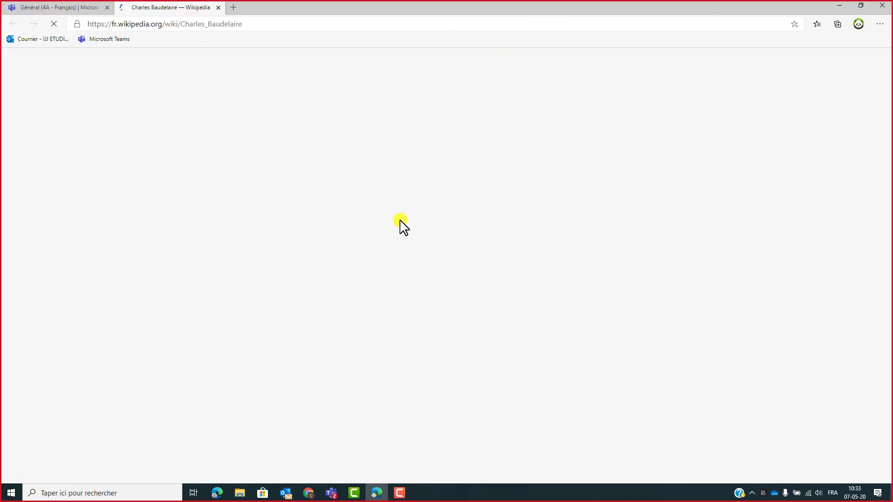
pyautogui.scroll(-4, 366, 206)
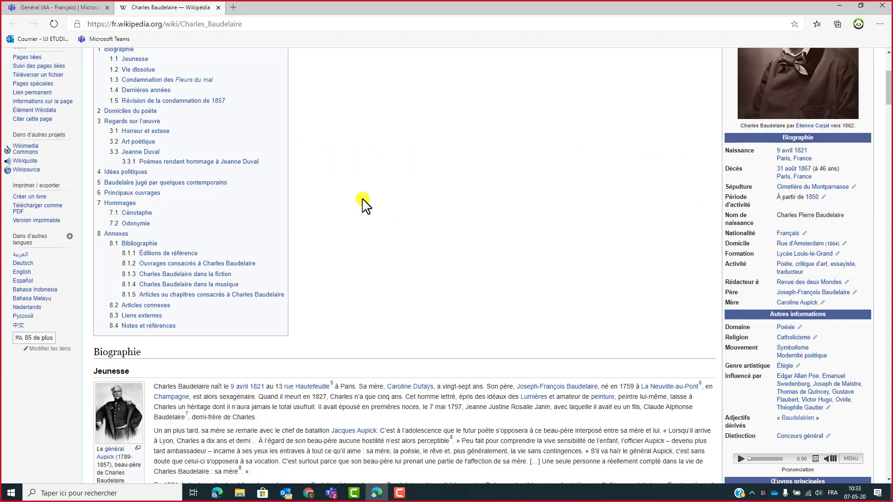
pyautogui.scroll(-10, 363, 198)
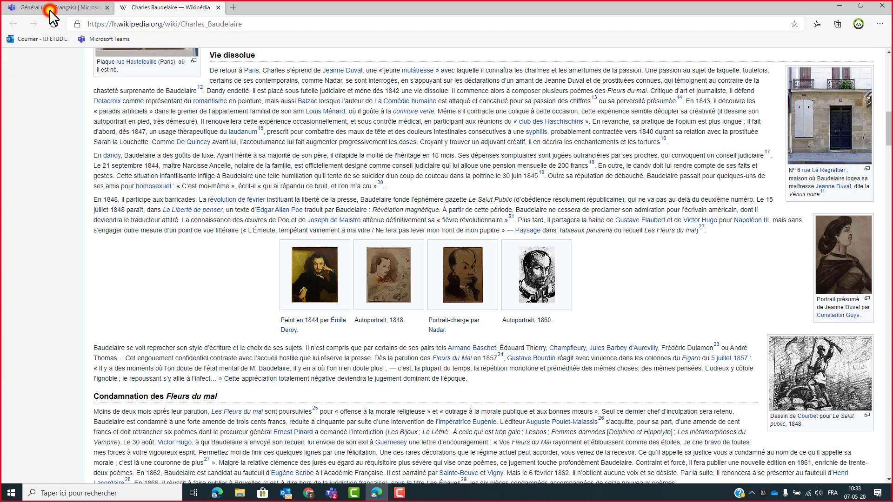
pyautogui.hotkey('ctrl', 'Tab')
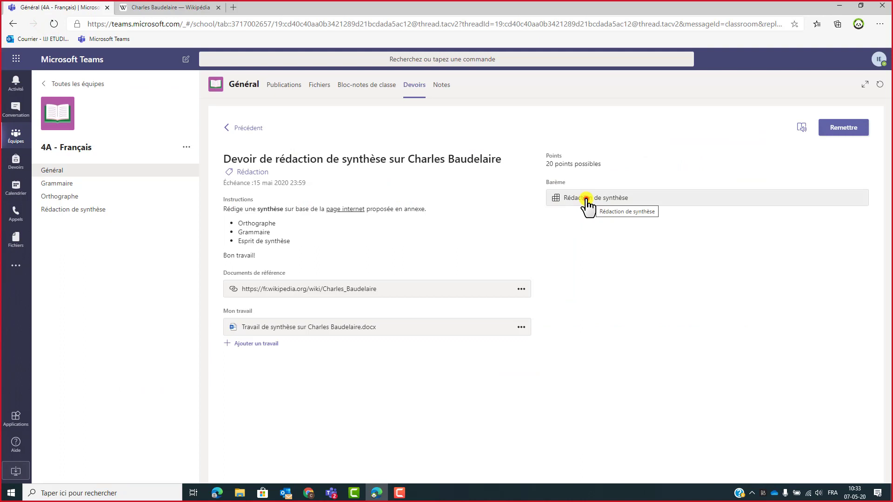
# Step: Review the weights of the spelling, grammar and synthesis criteria in the Rédaction de synthèse rubric and close it
pyautogui.click(586, 199)
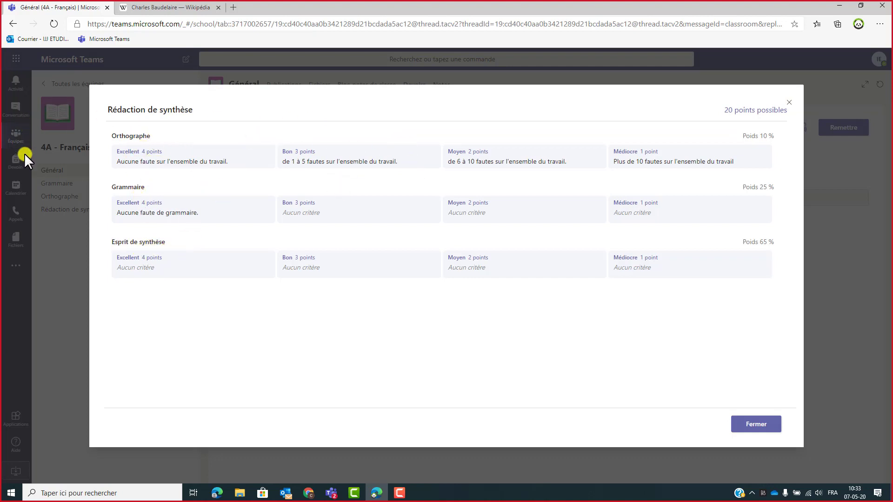
pyautogui.click(783, 134)
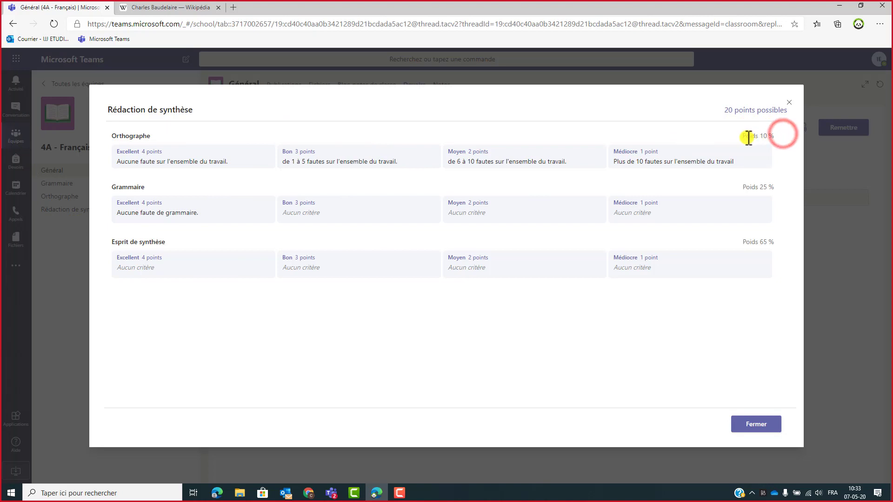
pyautogui.moveTo(748, 138); pyautogui.dragTo(743, 136)
pyautogui.click(786, 188)
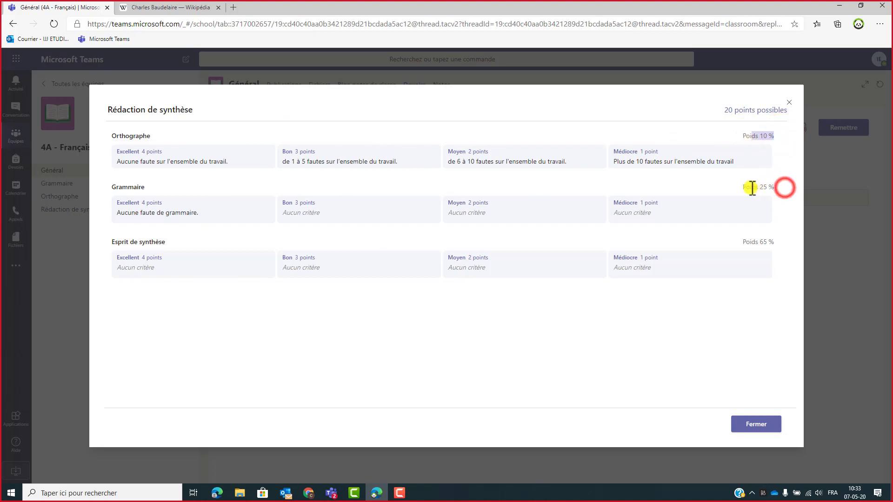
pyautogui.tripleClick(795, 243)
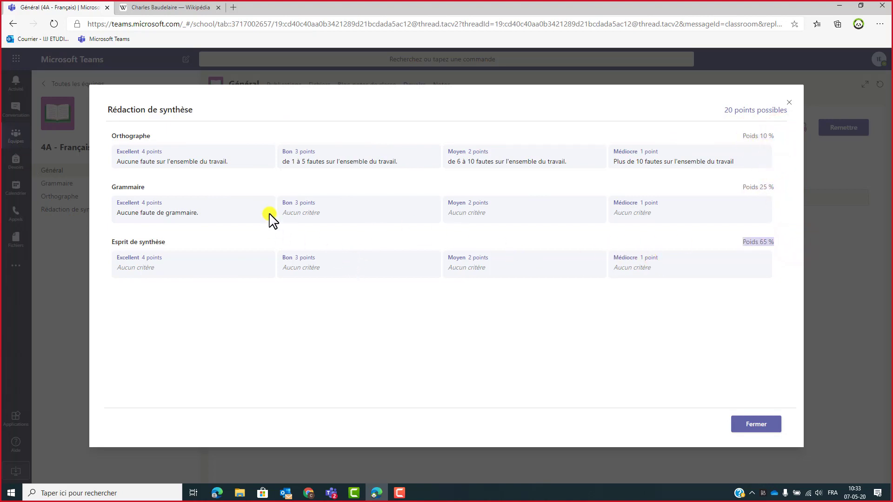
pyautogui.click(763, 425)
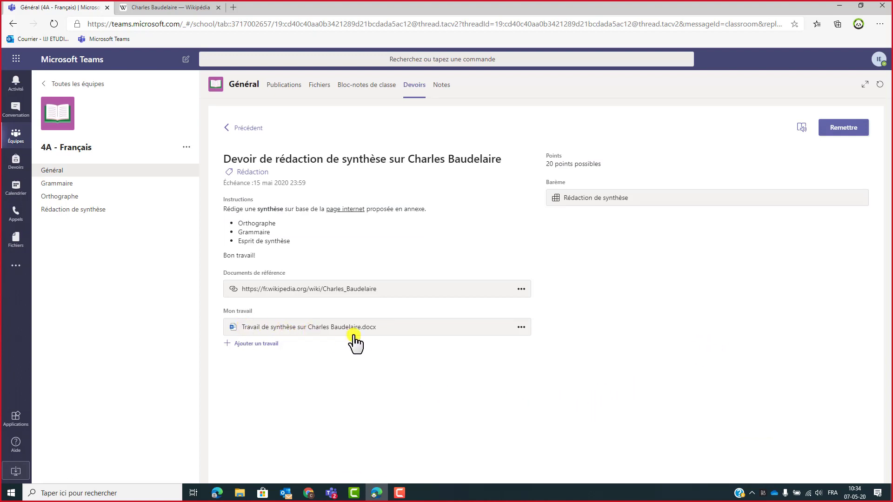
# Step: Open the student's document Travail de synthèse sur Charles Baudelaire.docx for editing and enter the title "Synthèse sur Charles Baudelaire"
pyautogui.click(301, 332)
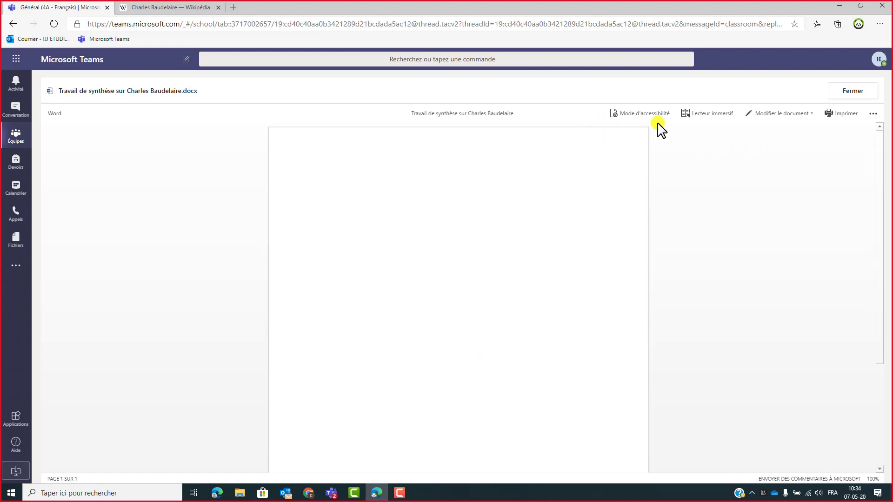
pyautogui.click(789, 115)
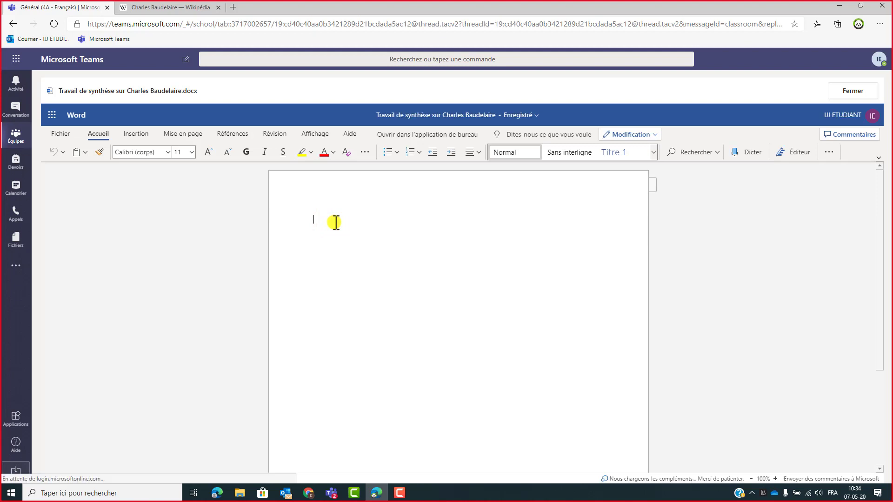
pyautogui.write('Synthèse sur Charles Ba')
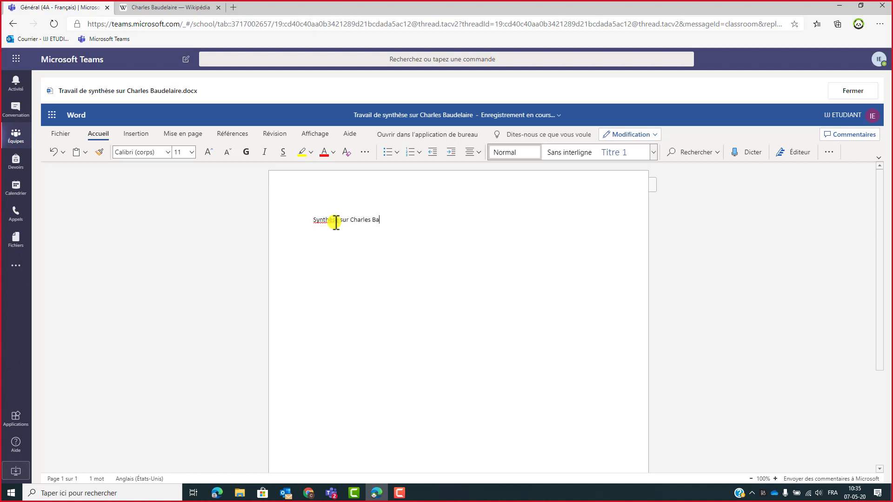
pyautogui.write('udelaire')
pyautogui.click(421, 219)
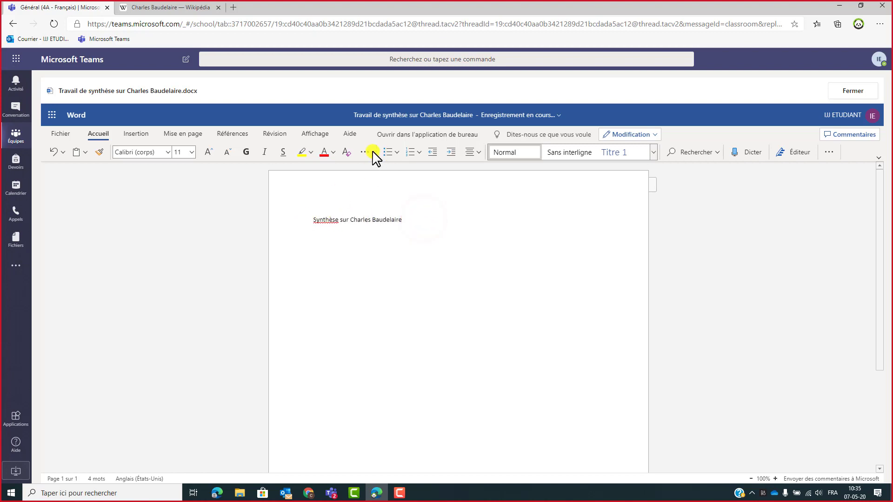
# Step: Format the document title as centred, bold, underlined text at font size 16
pyautogui.hotkey('ctrl', 'a')
pyautogui.click(479, 154)
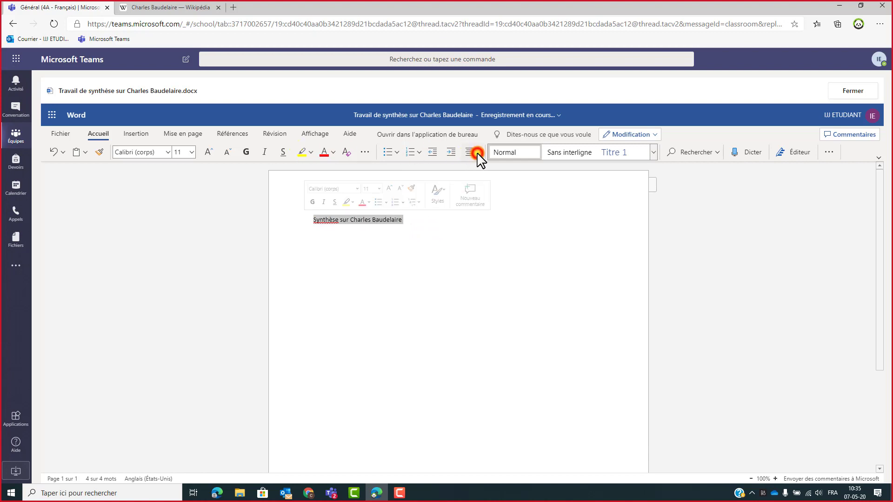
pyautogui.click(494, 194)
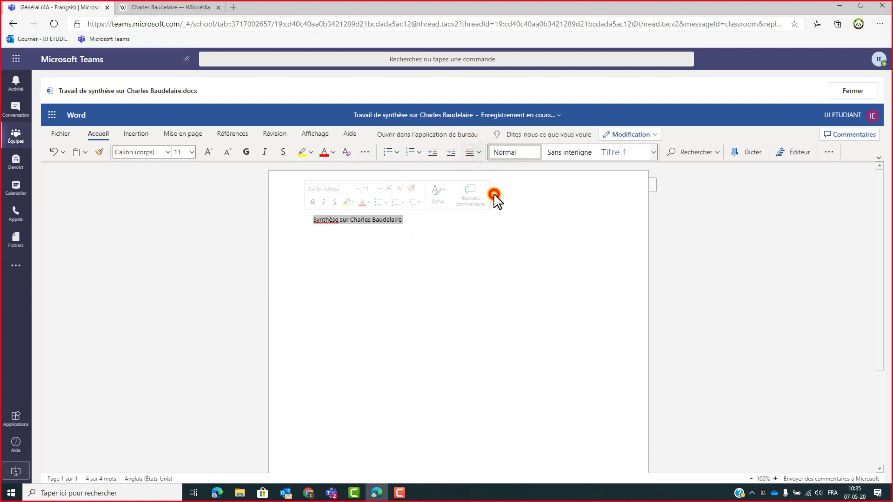
pyautogui.click(246, 152)
pyautogui.click(189, 152)
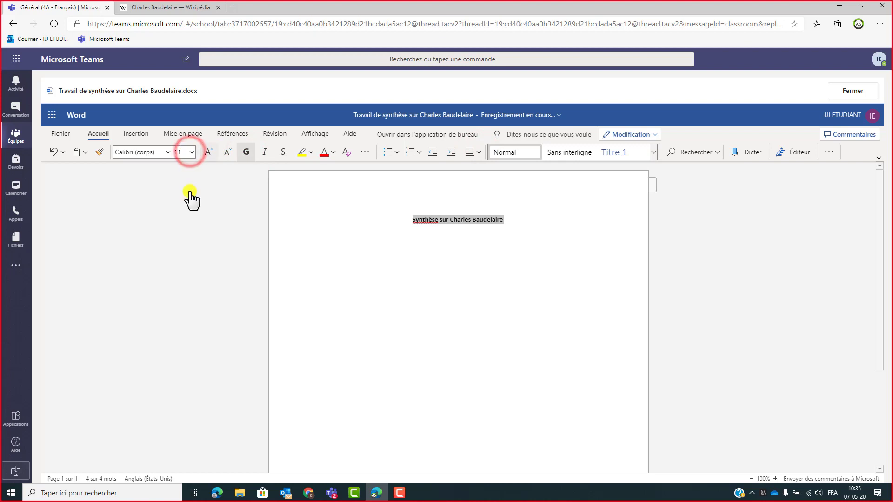
pyautogui.click(184, 257)
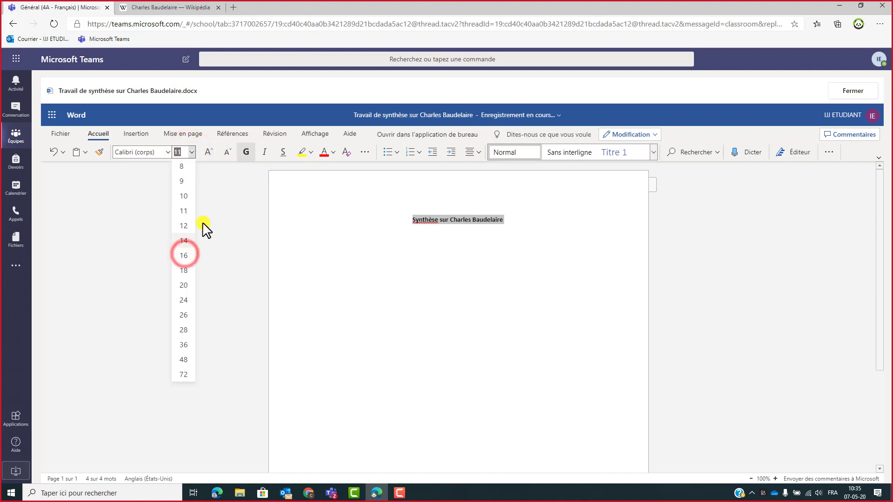
pyautogui.click(284, 153)
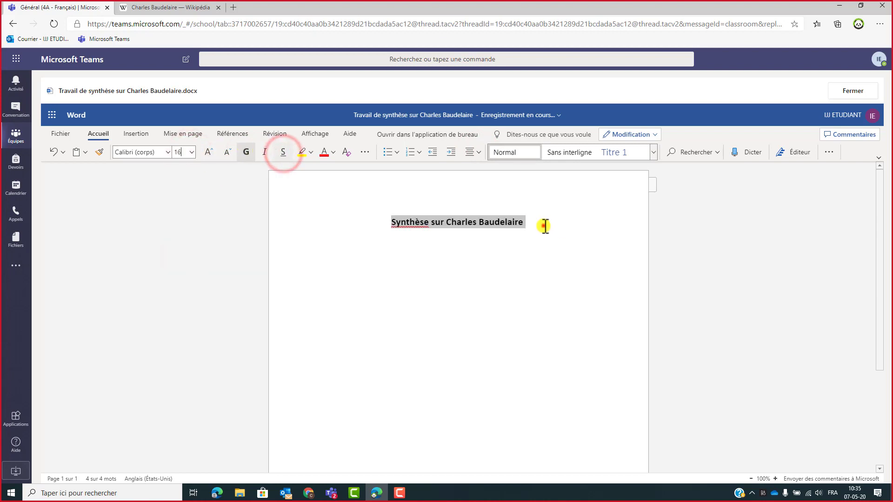
# Step: Start a new paragraph below the title and align it to the left
pyautogui.click(544, 227)
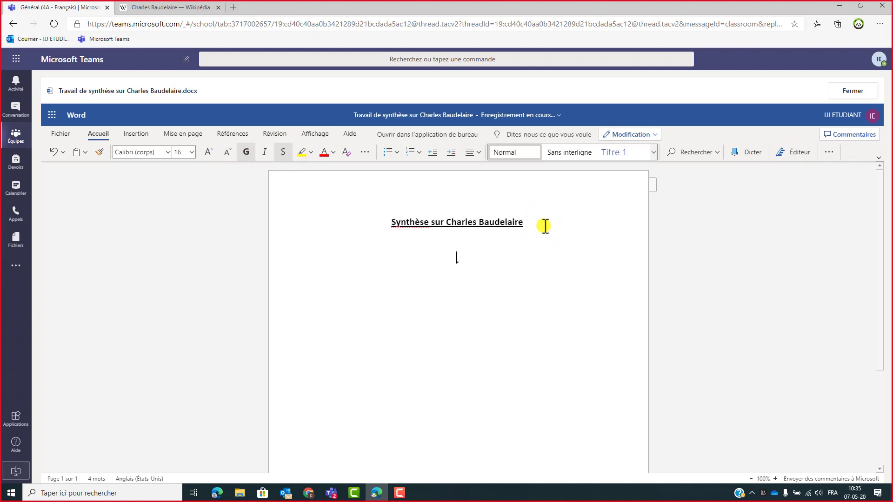
pyautogui.click(471, 156)
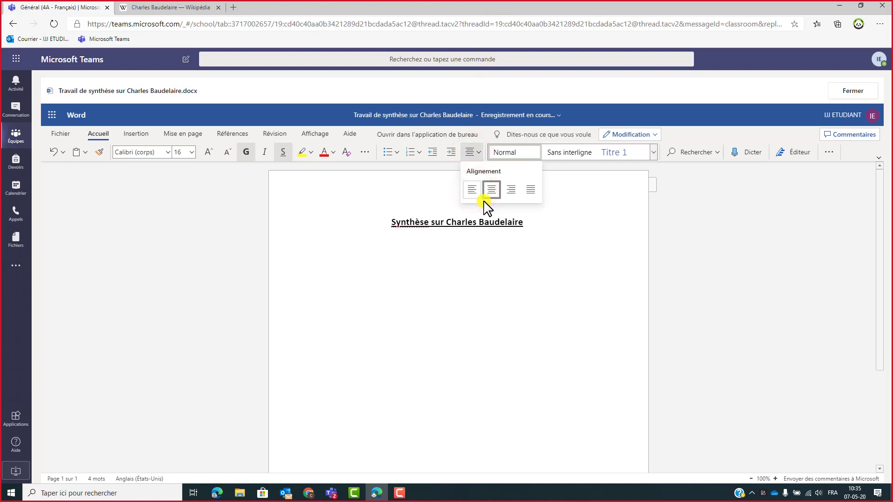
pyautogui.click(448, 272)
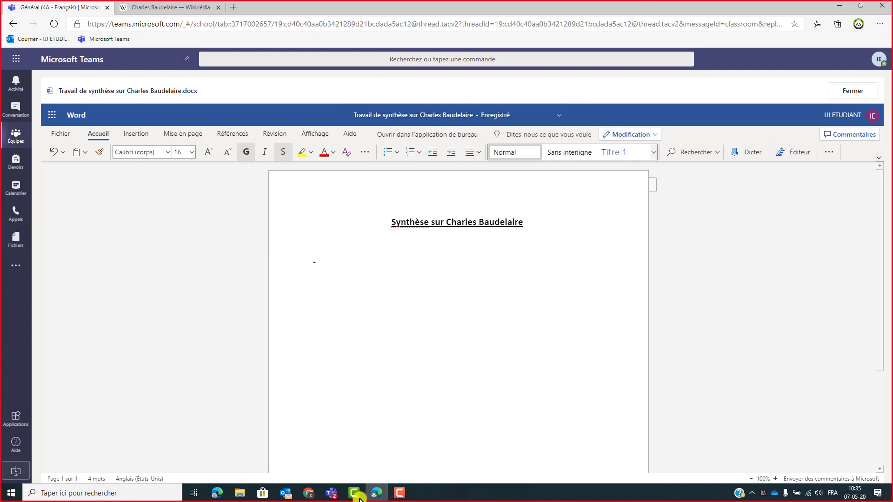
# Step: Copy the "Condamnation des Fleurs du mal" paragraph from the Charles Baudelaire Wikipedia article and paste it below the title
pyautogui.moveTo(356, 498)
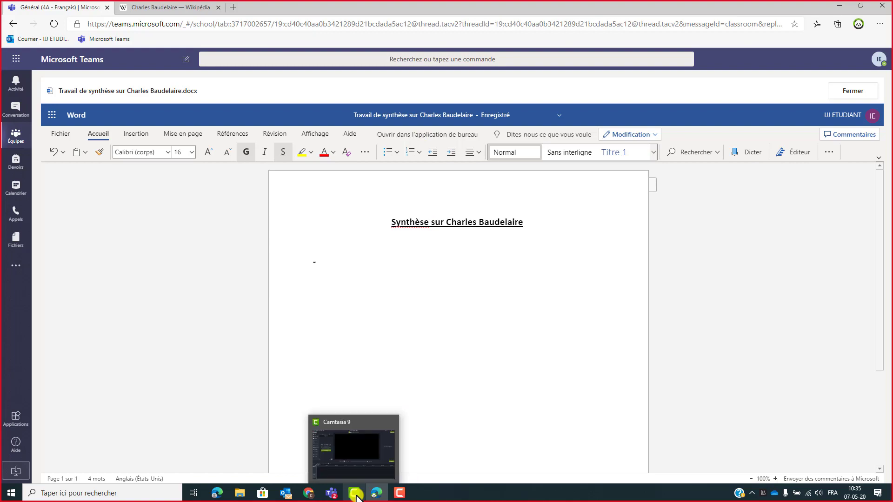
pyautogui.click(182, 6)
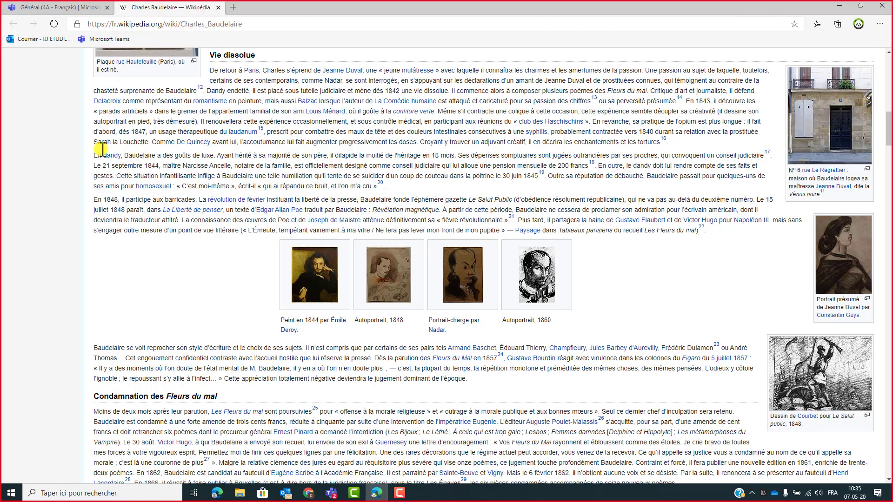
pyautogui.scroll(-5, 100, 149)
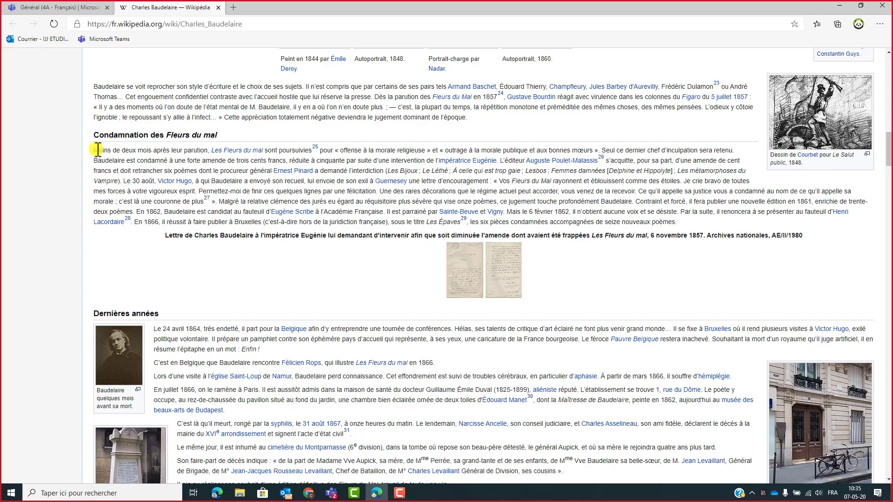
pyautogui.click(92, 140)
pyautogui.moveTo(92, 141); pyautogui.dragTo(808, 226)
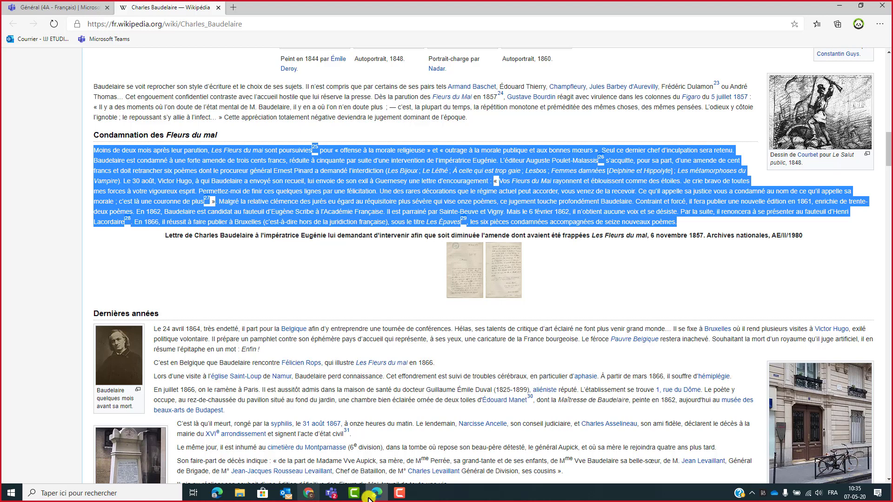
pyautogui.click(65, 9)
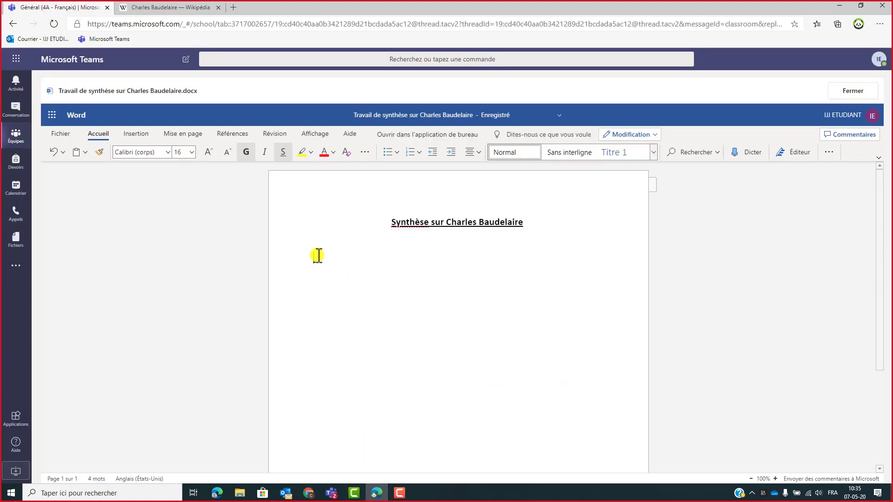
pyautogui.click(316, 255)
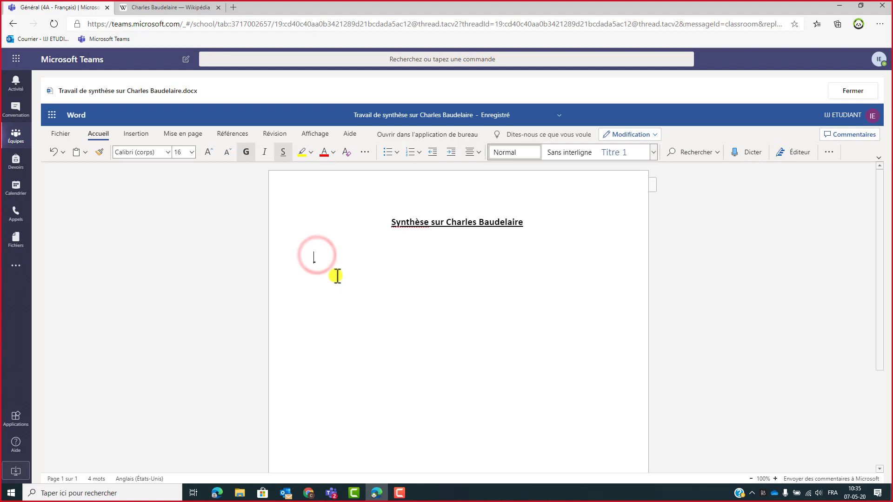
pyautogui.write('-')
pyautogui.hotkey('ctrl', 'v')
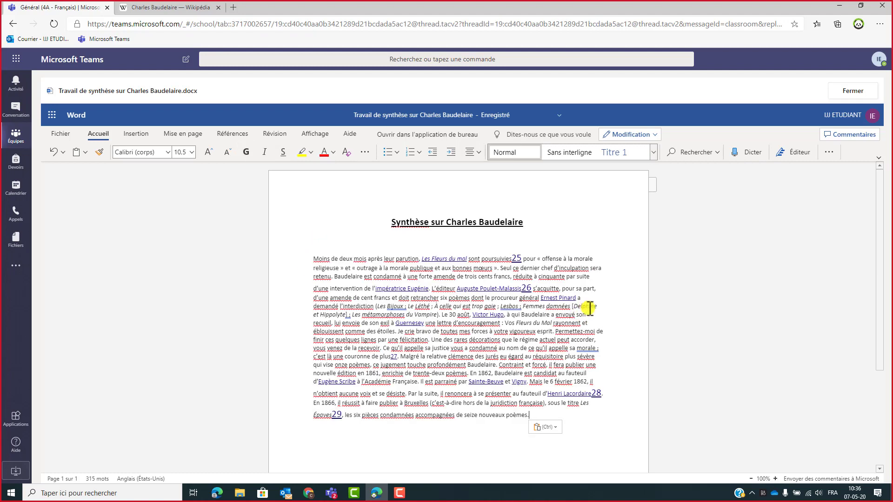
pyautogui.press('Return')
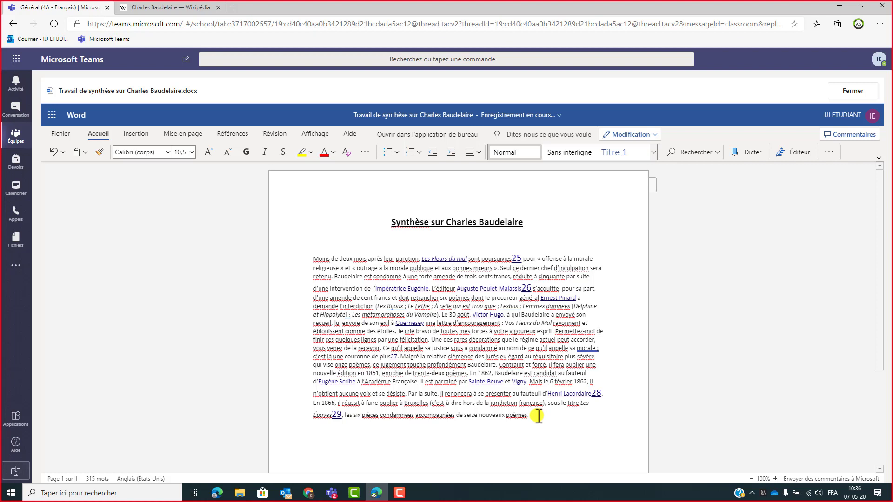
pyautogui.click(325, 236)
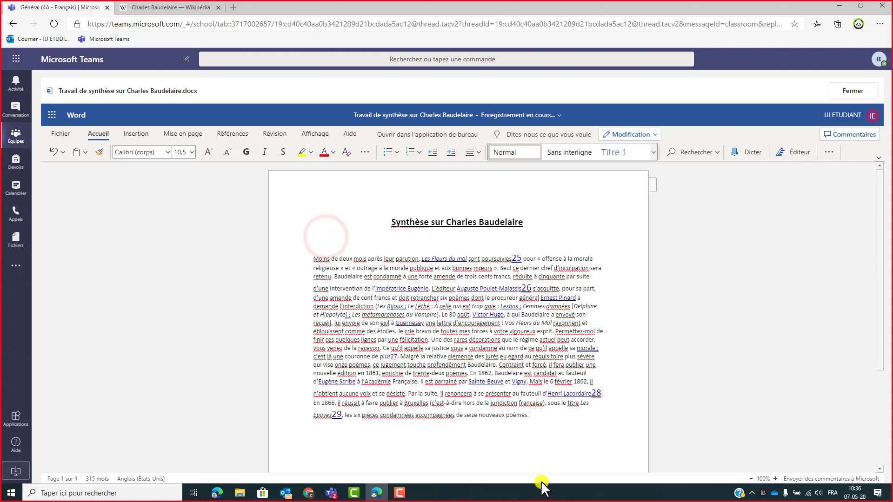
pyautogui.write('-')
# Step: Make the closing words "six pièces condamnées accompagnées de seize nouveaux poèmes." bold and red
pyautogui.click(535, 415)
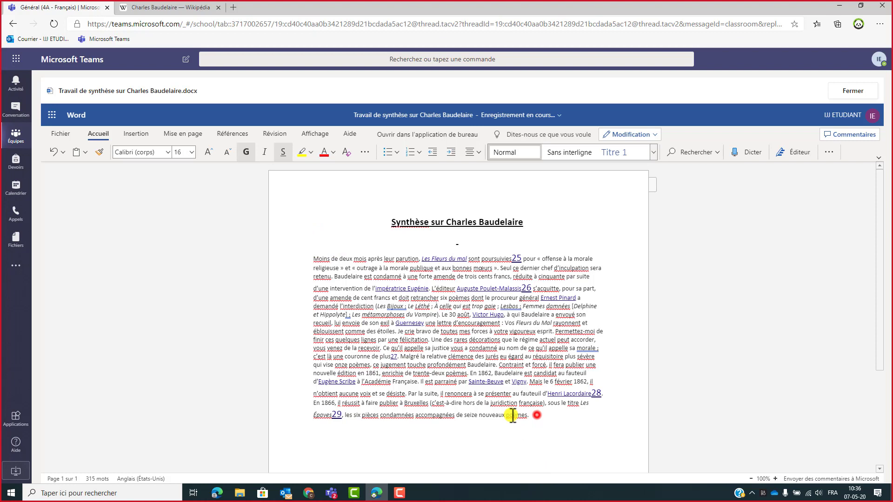
pyautogui.keyDown('shift'); pyautogui.click(355, 416); pyautogui.keyUp('shift')
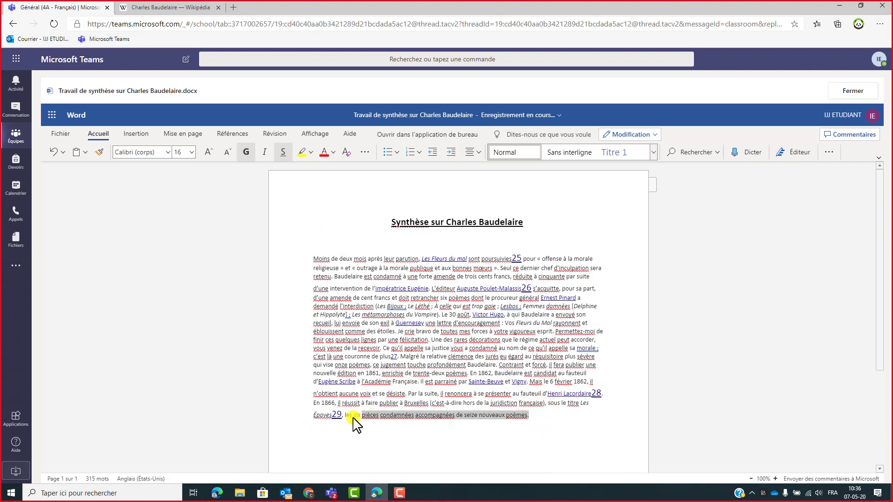
pyautogui.click(245, 153)
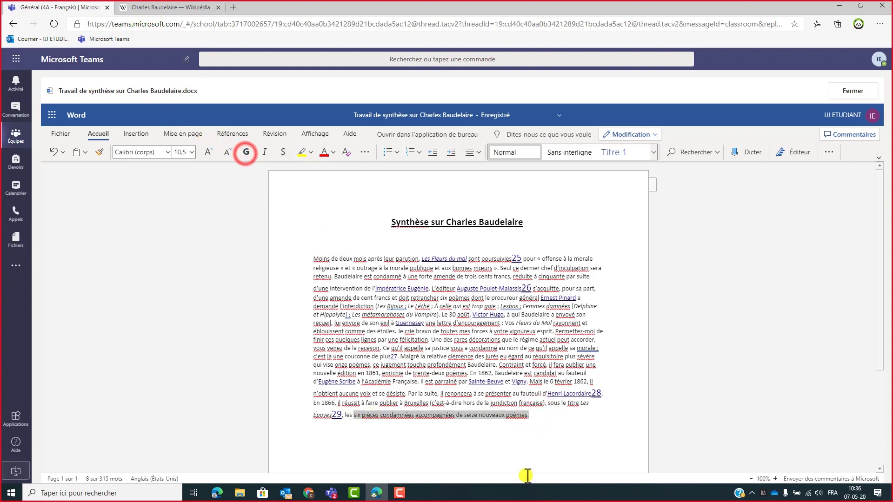
pyautogui.click(325, 152)
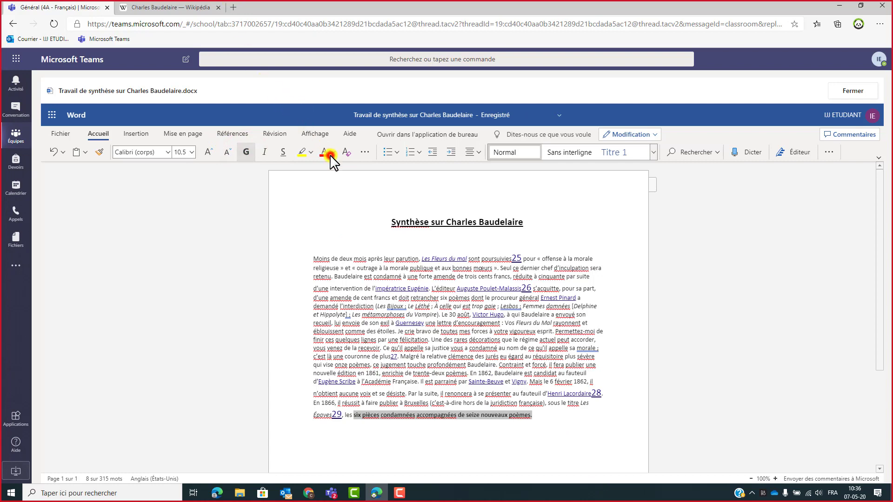
pyautogui.click(340, 313)
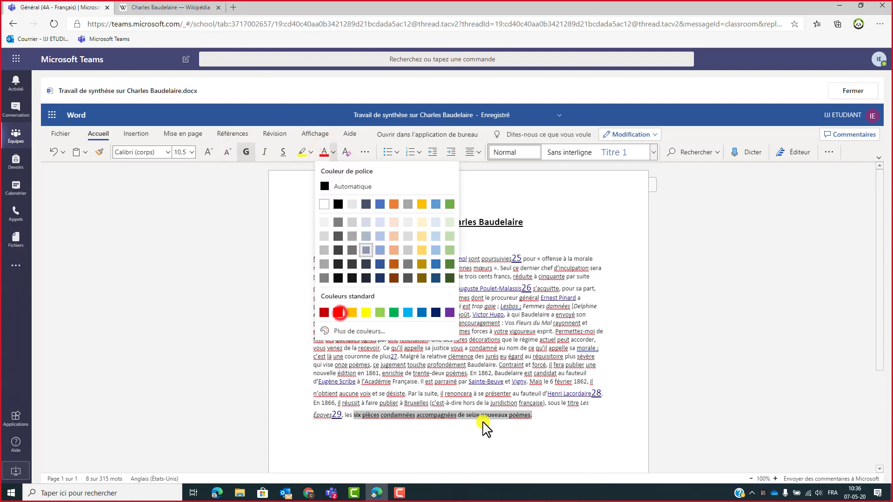
# Step: Add a new line reading "FIN." after the pasted paragraph
pyautogui.click(541, 416)
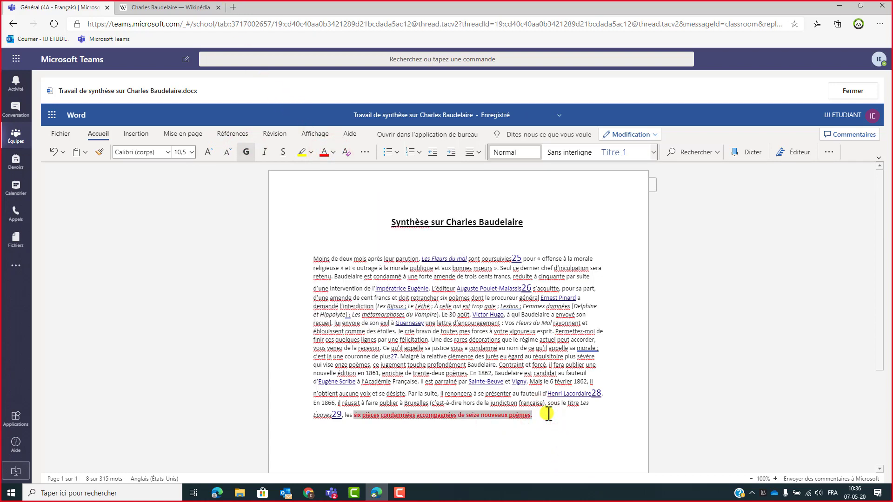
pyautogui.click(549, 413)
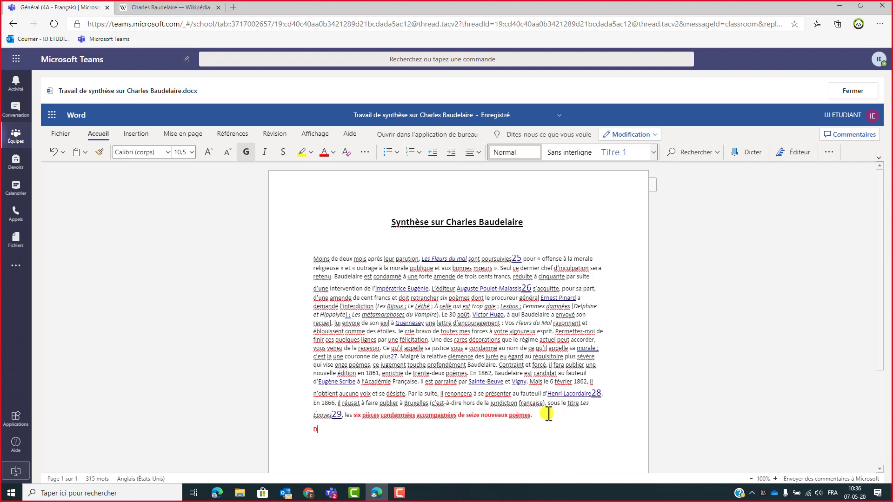
pyautogui.write('FIN.')
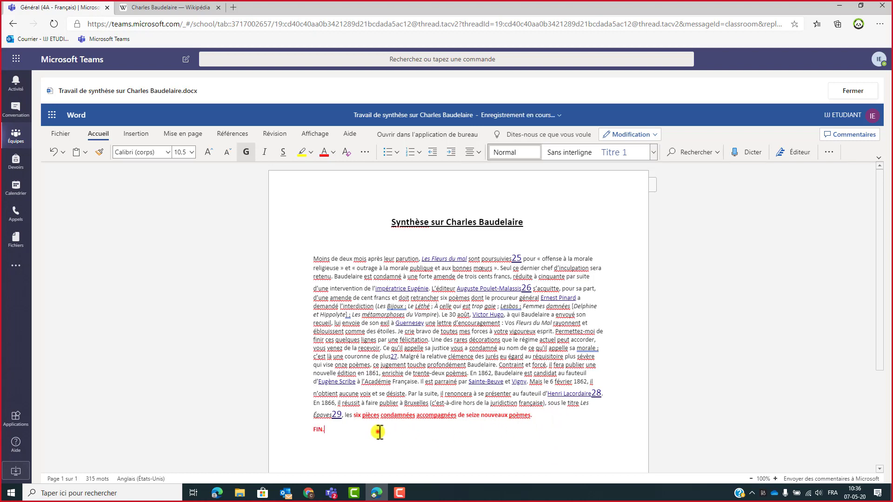
pyautogui.click(384, 440)
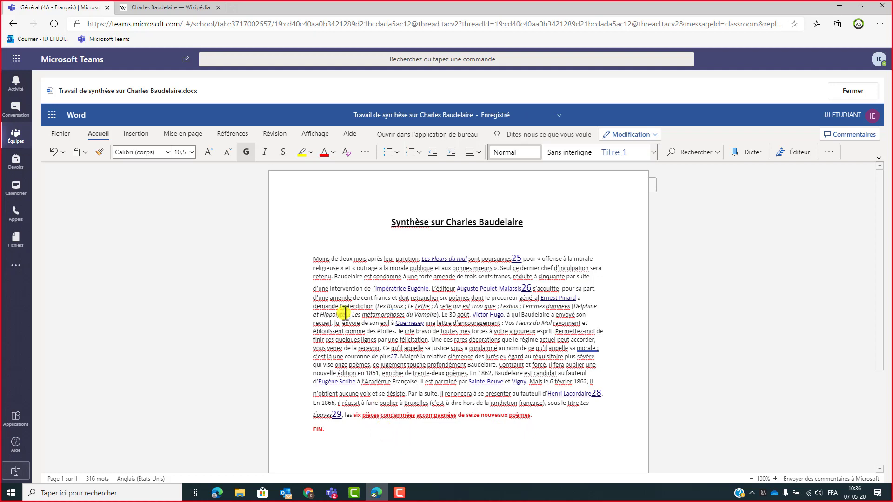
# Step: Indent the first line of the pasted paragraph with a tab
pyautogui.rightClick(310, 259)
pyautogui.press('Tab')
pyautogui.click(633, 391)
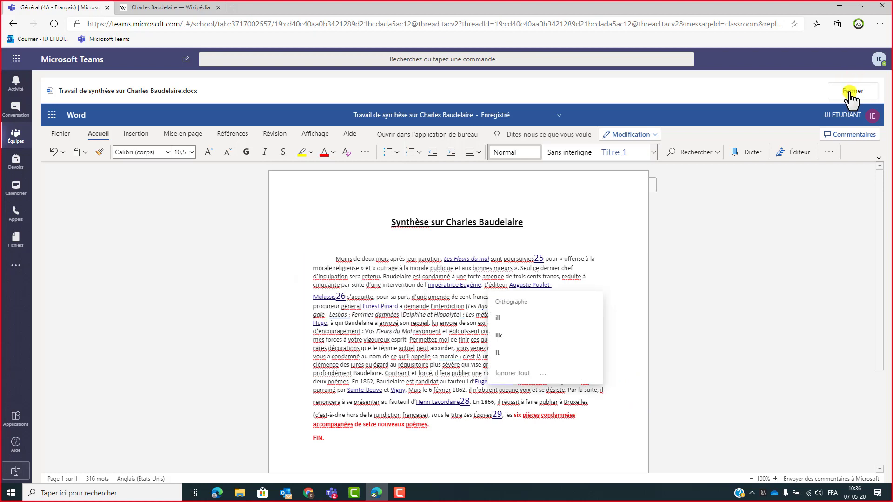
# Step: Check the document's save status, close it, and reopen it from the assignment to review the saved work
pyautogui.click(535, 115)
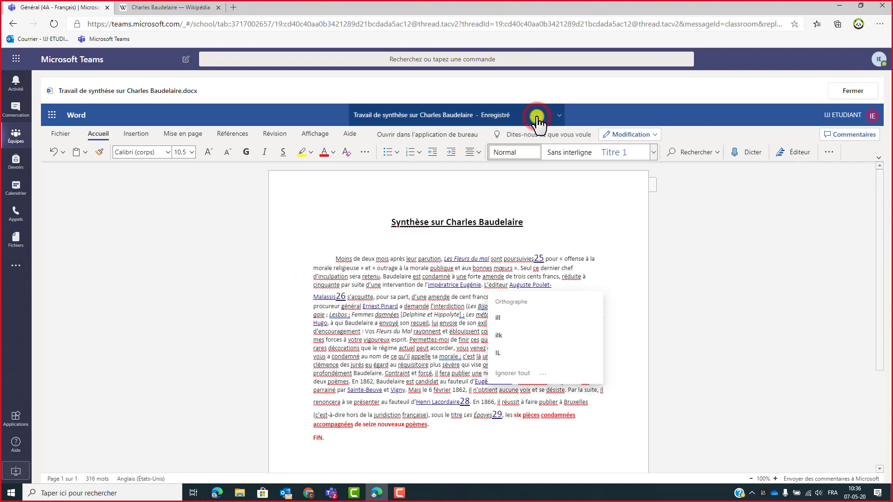
pyautogui.click(614, 113)
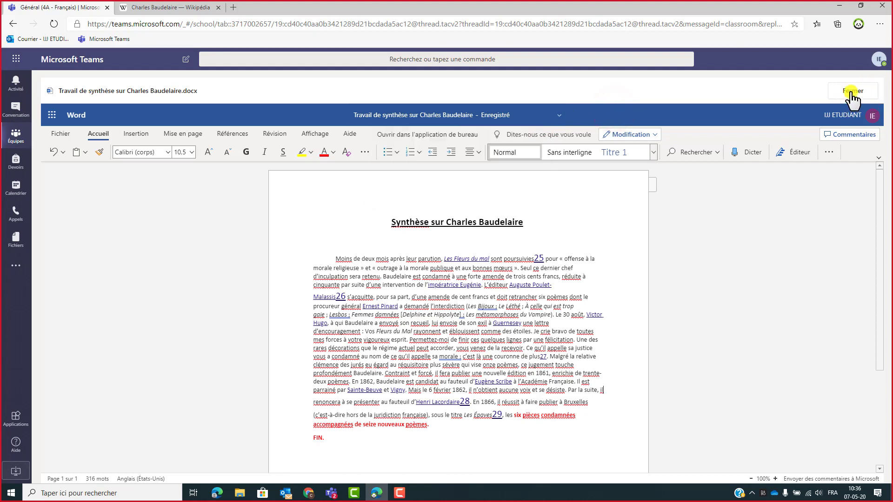
pyautogui.click(851, 91)
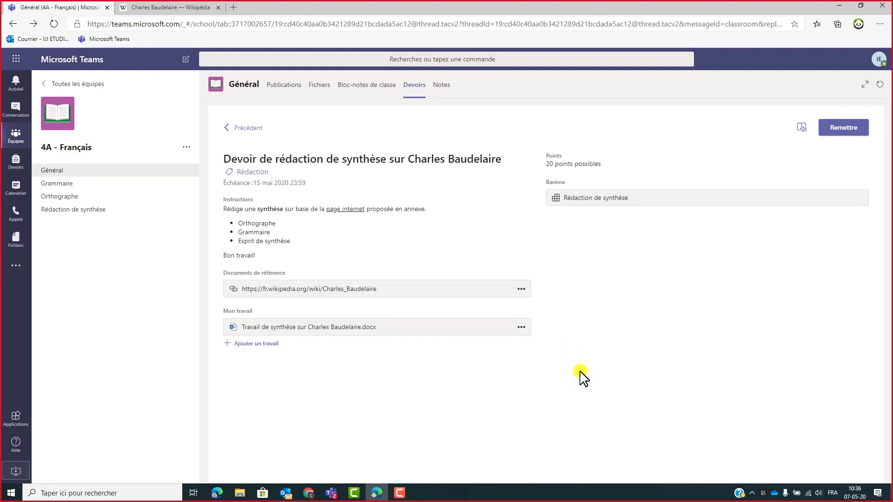
pyautogui.click(334, 331)
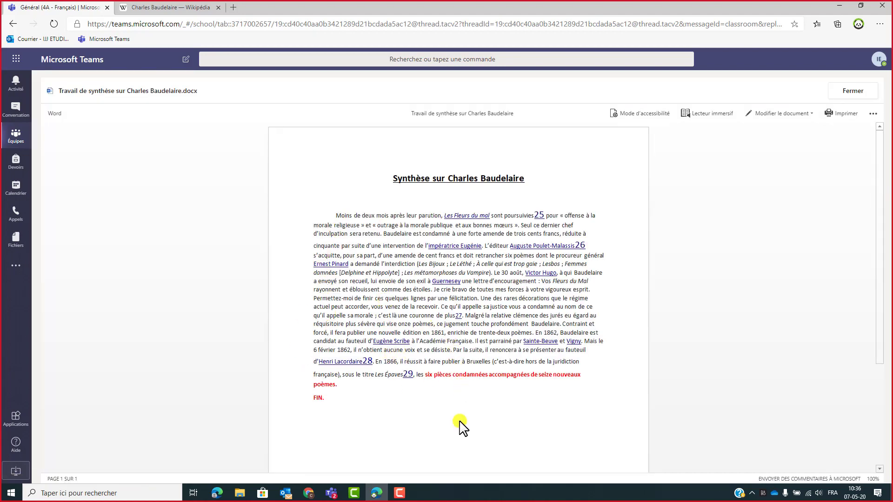
# Step: Close the synthesis document and attach "Adaptation e-learning CPEONS.pdf" from the computer's desktop to the student's assignment work
pyautogui.click(851, 93)
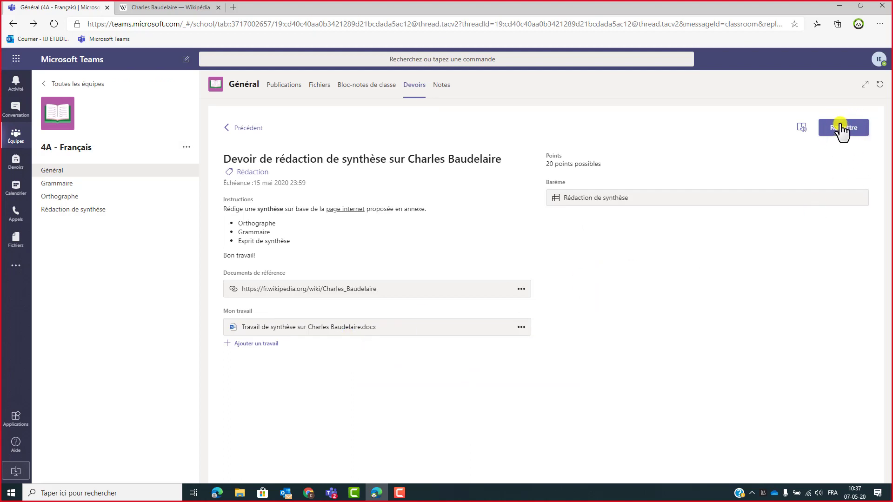
pyautogui.click(247, 347)
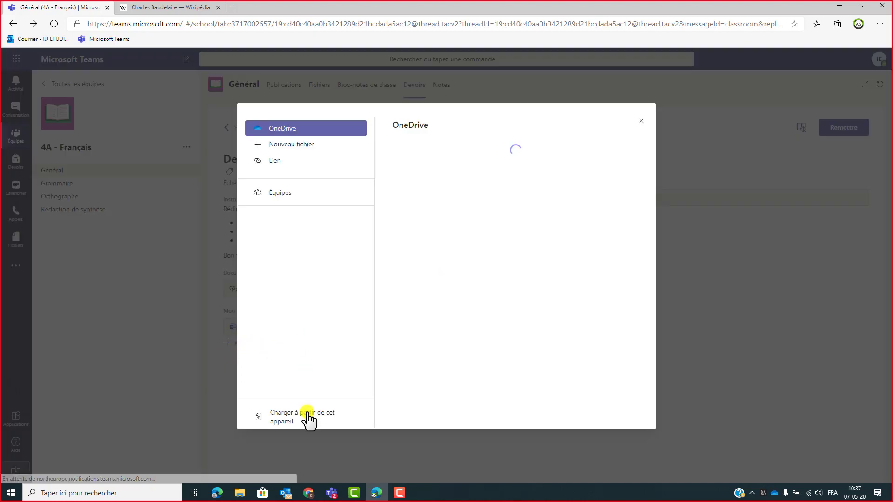
pyautogui.click(286, 419)
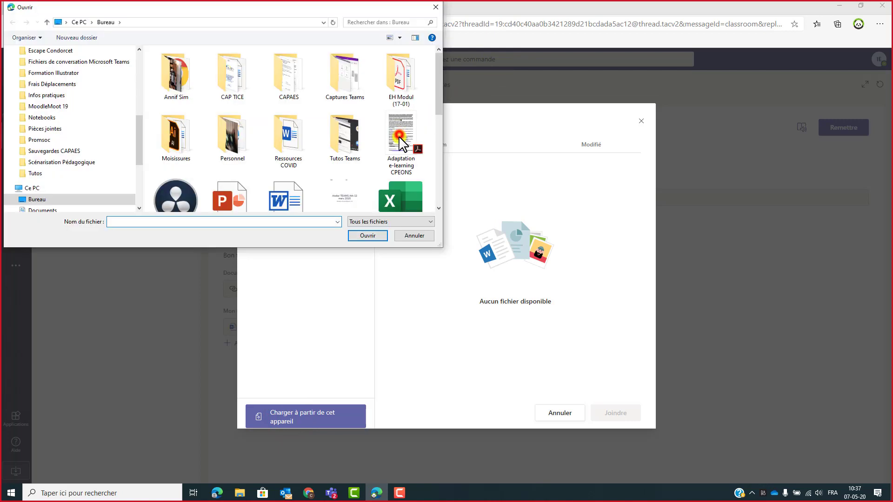
pyautogui.click(403, 168)
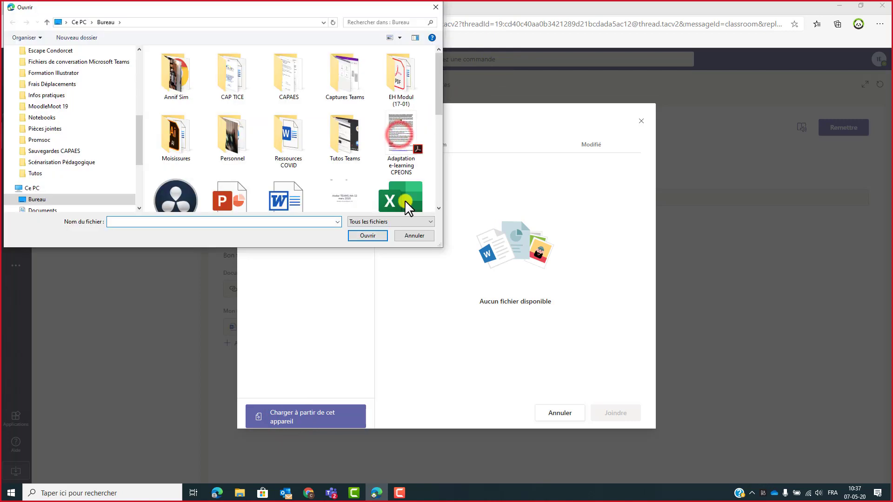
pyautogui.click(359, 238)
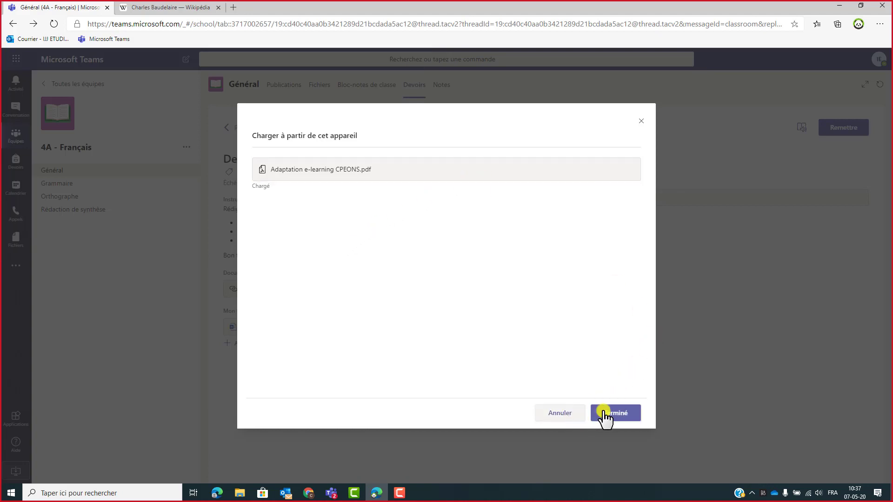
pyautogui.click(604, 413)
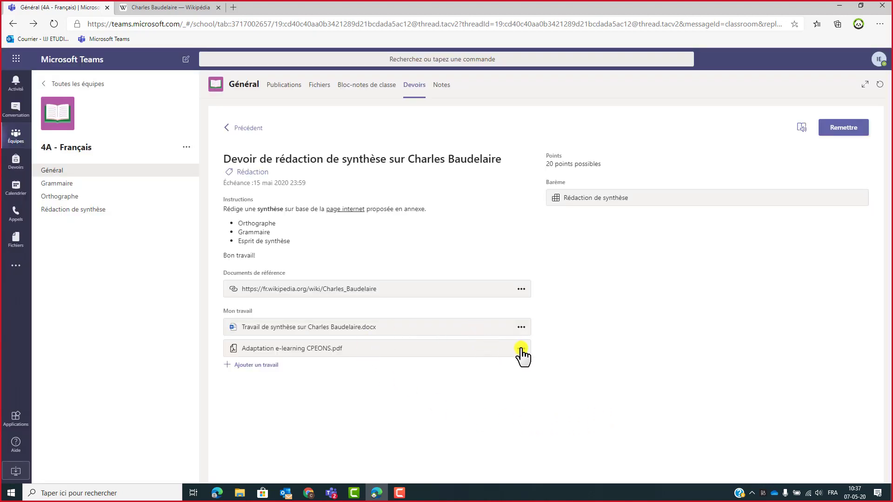
# Step: Check the attachment options of the added PDF and turn in the Charles Baudelaire assignment
pyautogui.click(522, 349)
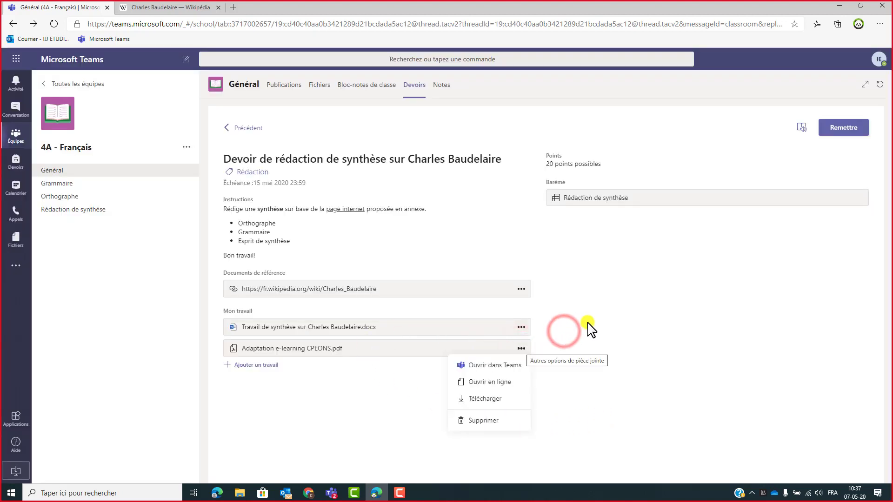
pyautogui.click(843, 132)
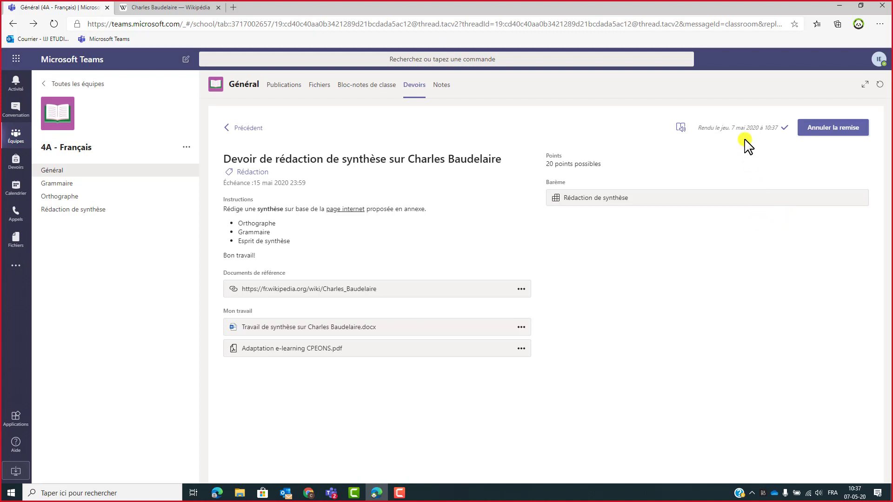
pyautogui.moveTo(732, 128); pyautogui.dragTo(746, 129)
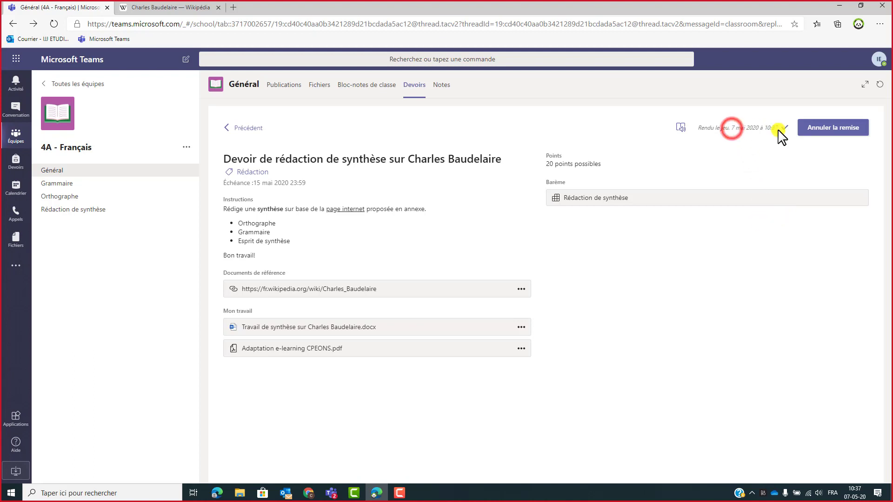
pyautogui.click(694, 308)
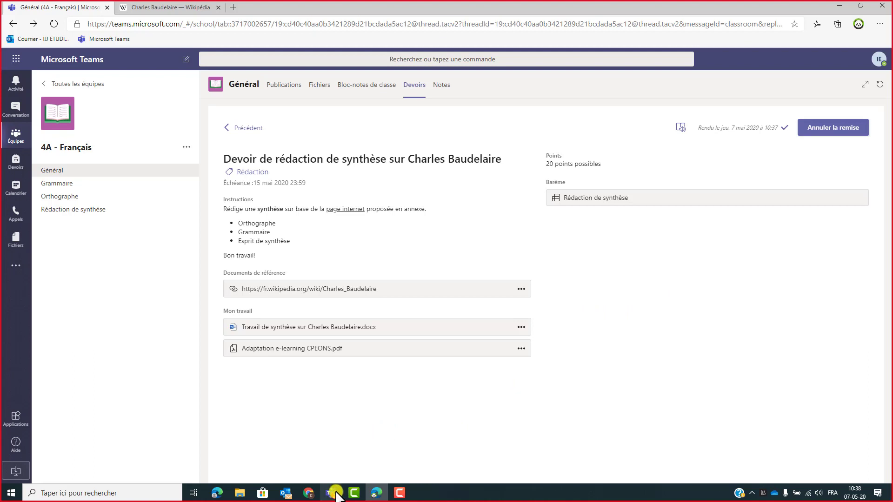
# Step: Switch to the teacher's Teams window and open the Baudelaire assignment's submission list from the Général channel of 4A - Français
pyautogui.moveTo(336, 492)
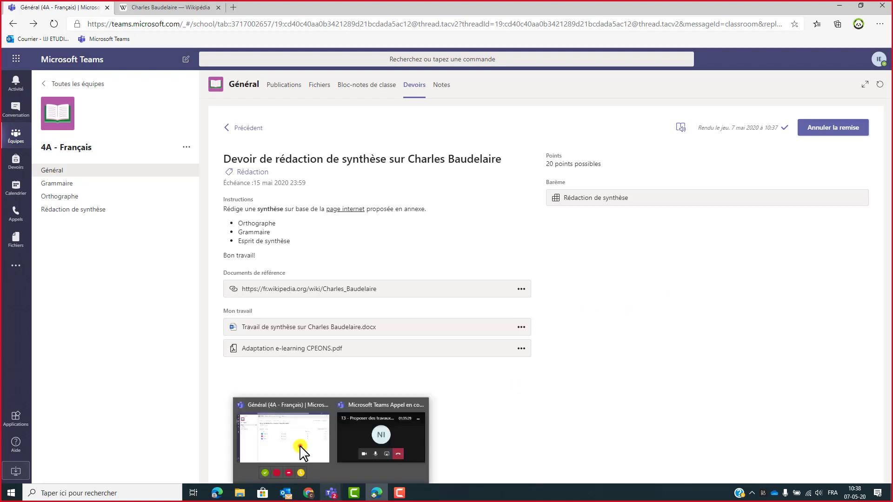
pyautogui.click(300, 446)
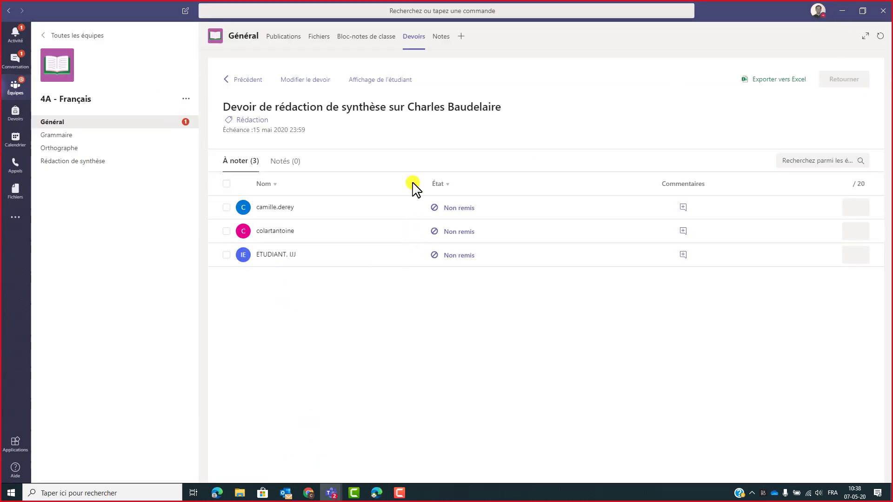
pyautogui.click(107, 124)
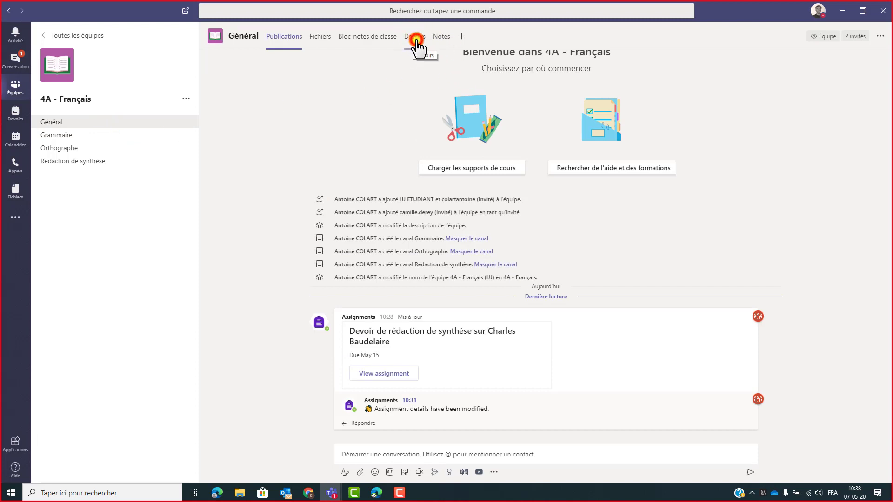
pyautogui.click(416, 41)
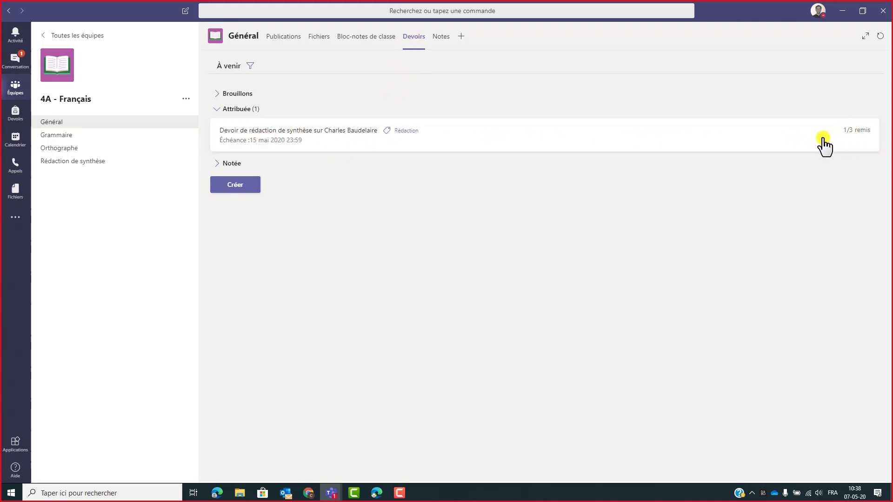
pyautogui.click(500, 139)
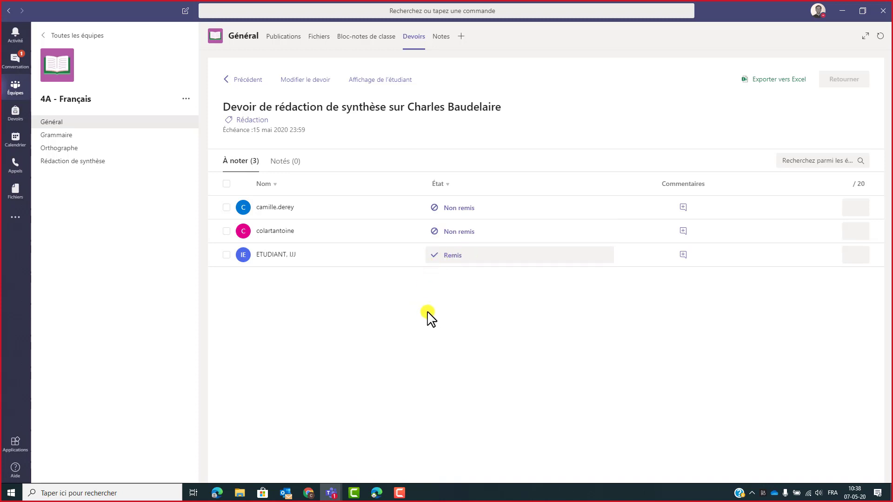
# Step: Open the submitted work of the student marked Remis and read through the Baudelaire synthesis
pyautogui.click(441, 257)
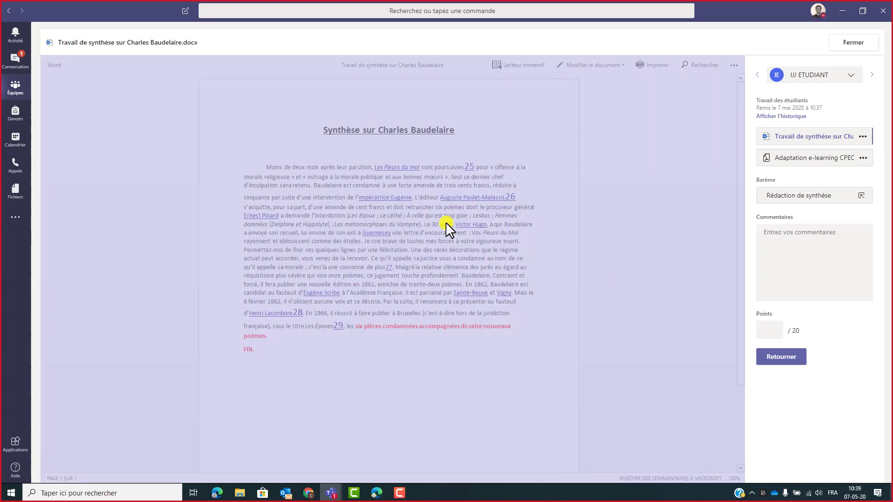
pyautogui.click(460, 150)
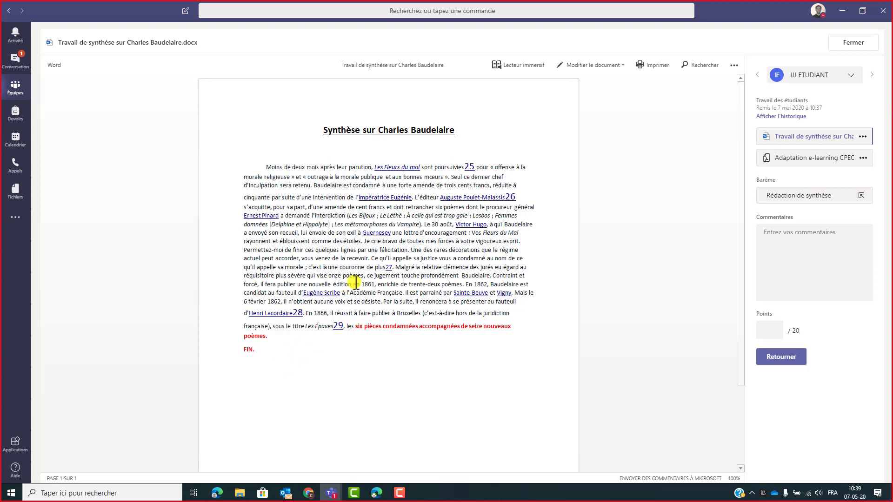
pyautogui.click(390, 300)
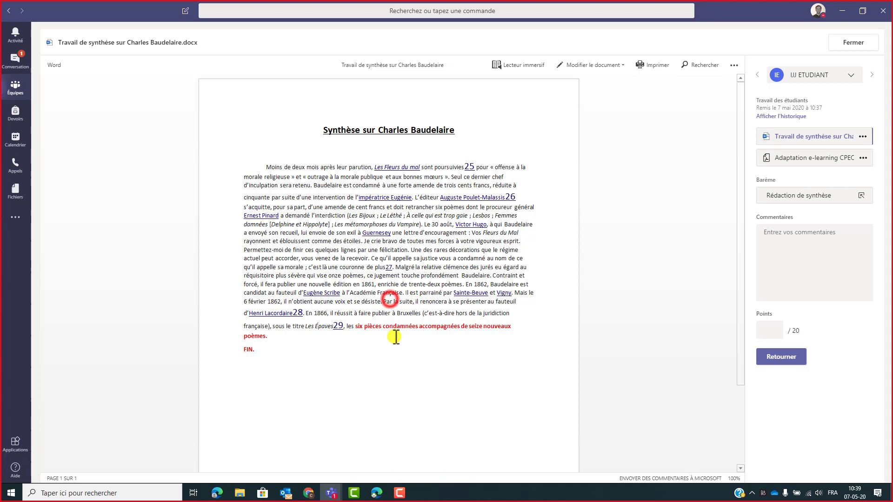
pyautogui.click(276, 360)
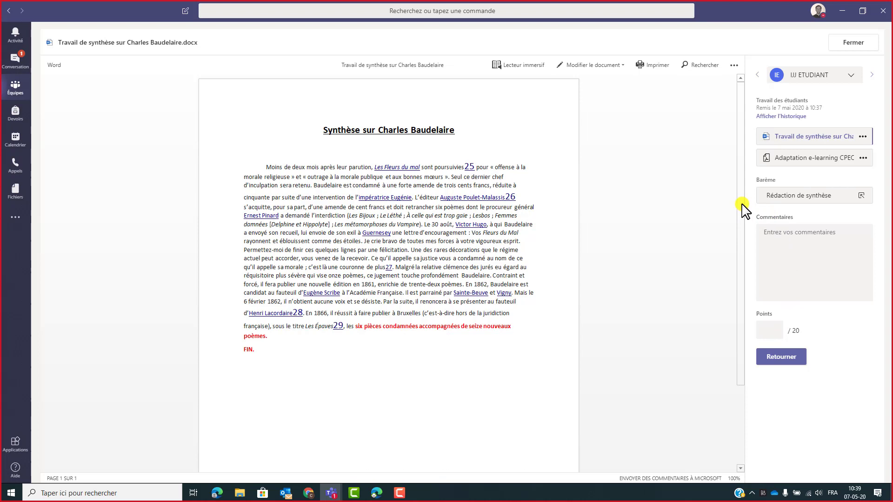
# Step: Open the student's synthesis document for editing within the grading view
pyautogui.click(616, 76)
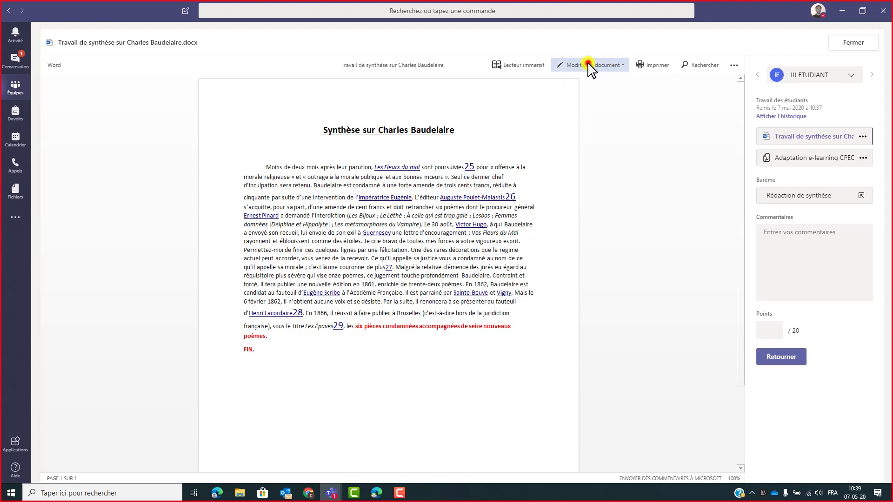
pyautogui.click(590, 68)
pyautogui.click(590, 67)
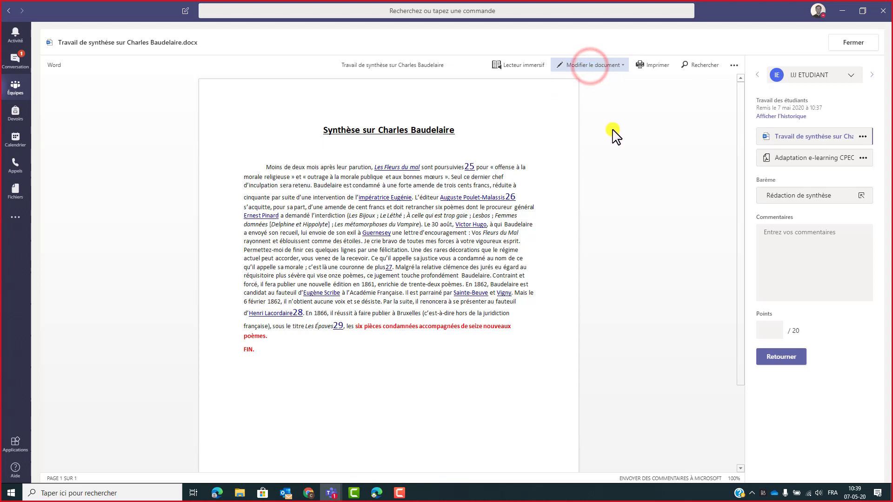
pyautogui.click(601, 116)
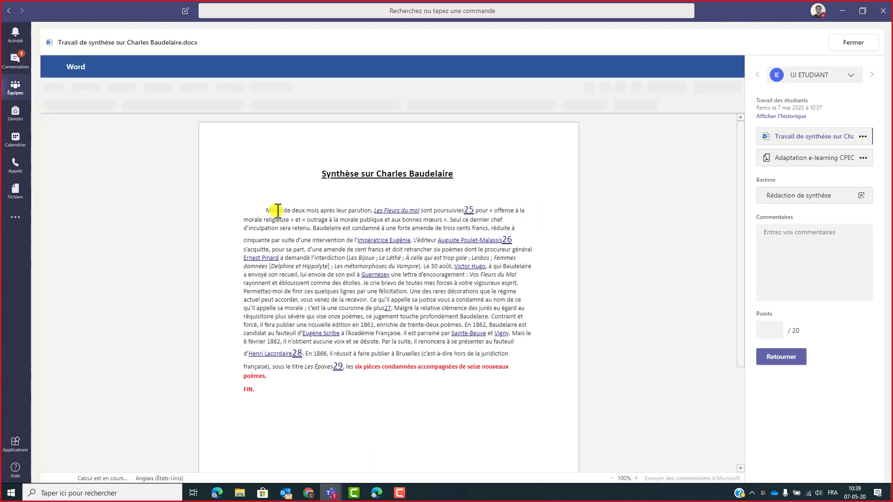
# Step: Attach the comment "Bon point!" to the words "mois après leur parution" in the first line of the synthesis
pyautogui.click(305, 210)
pyautogui.moveTo(355, 211)
pyautogui.mouseDown()
pyautogui.moveTo(347, 207)
pyautogui.moveTo(372, 210)
pyautogui.mouseUp()
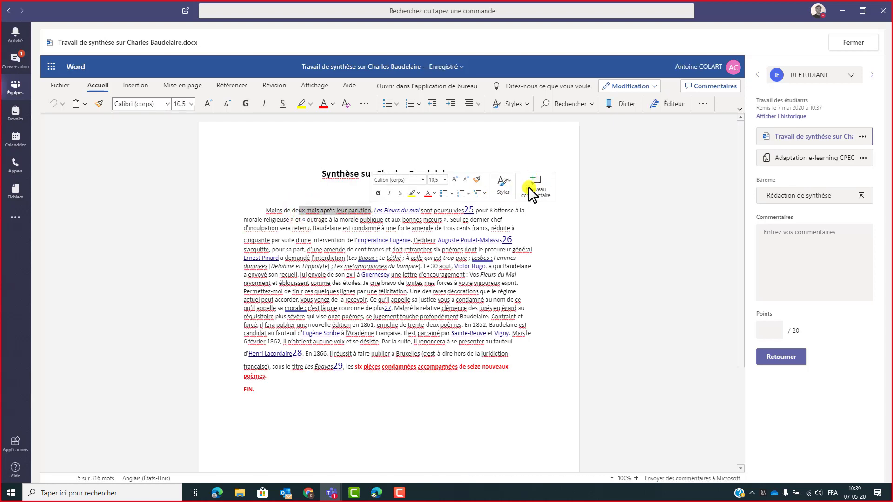
pyautogui.click(537, 187)
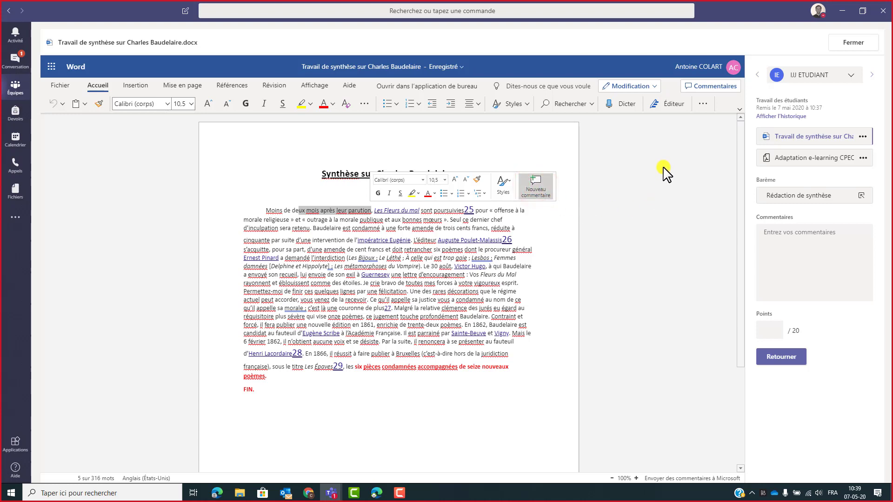
pyautogui.click(642, 181)
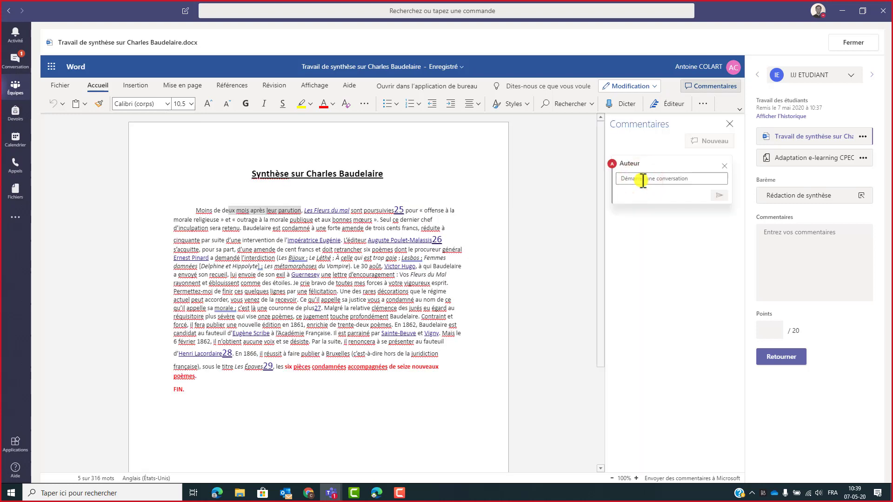
pyautogui.write('B')
pyautogui.write('on p')
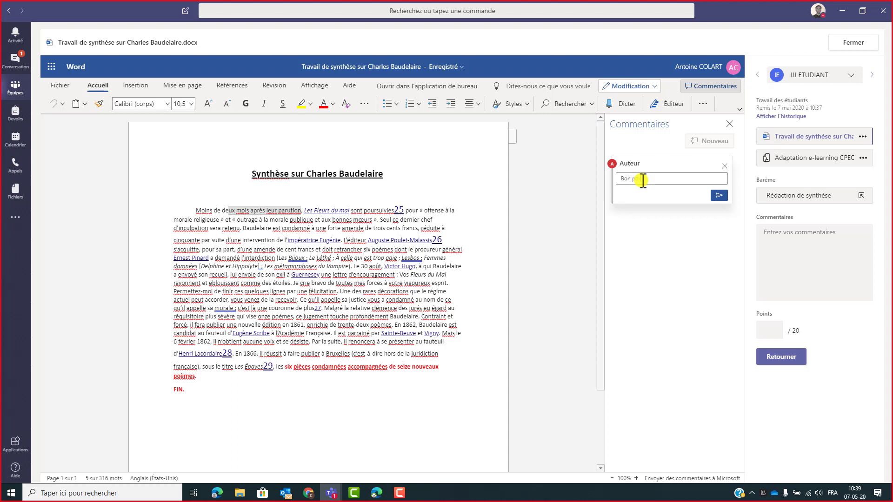
pyautogui.write('oint!')
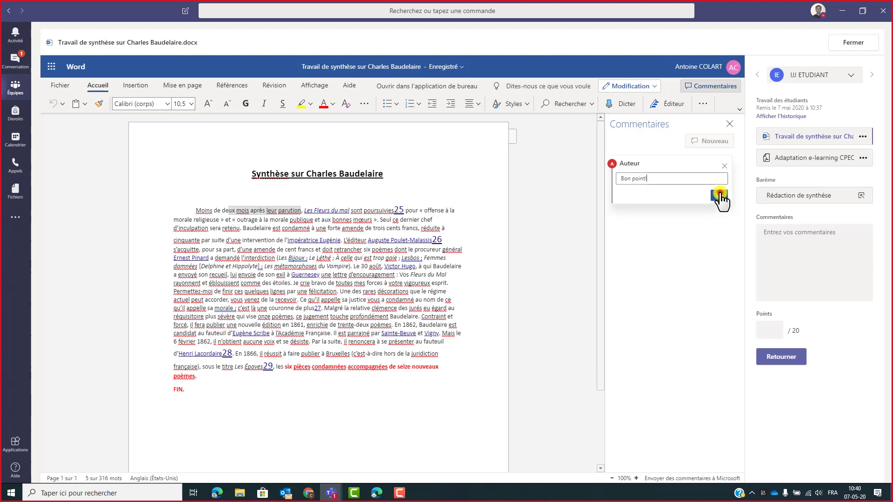
pyautogui.click(719, 195)
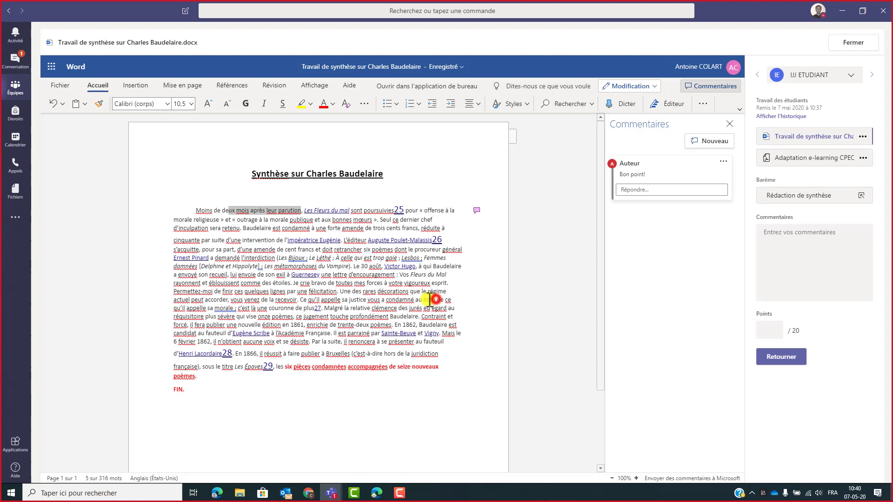
# Step: Attach the comment "Pourrais-tu approfondir ce point?" to the words "a condamné au nom" in the paragraph
pyautogui.moveTo(433, 299); pyautogui.dragTo(384, 301)
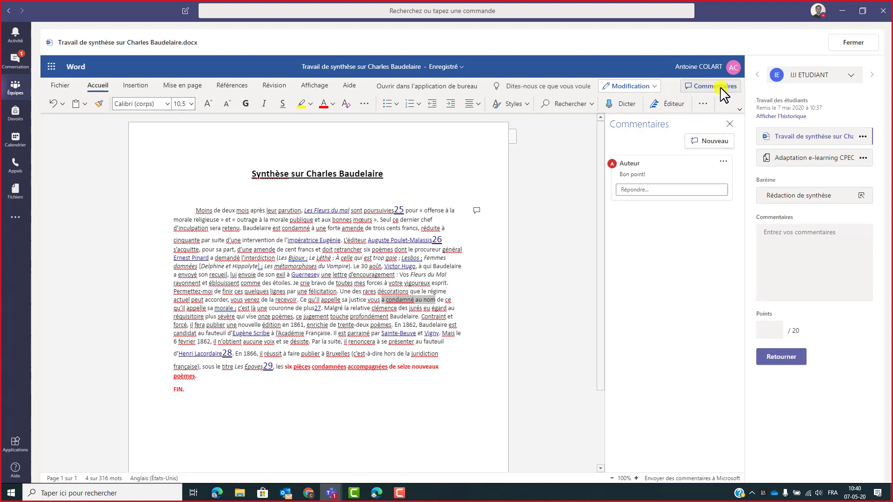
pyautogui.click(710, 87)
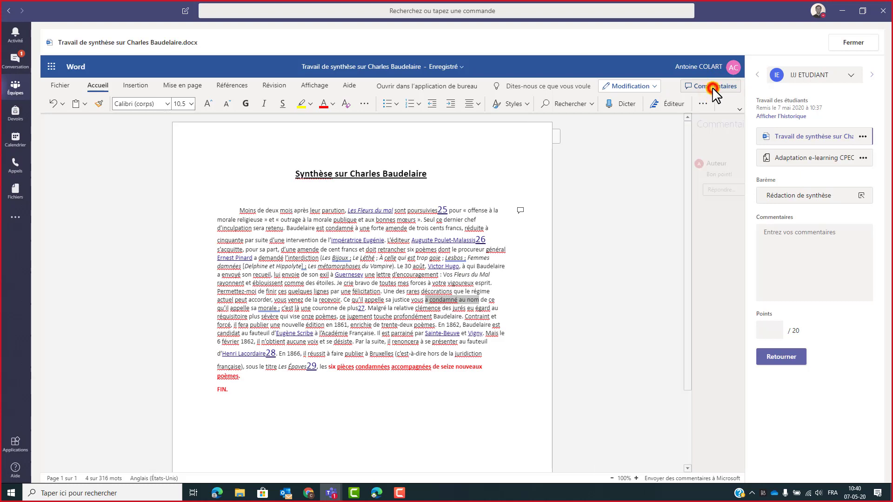
pyautogui.click(714, 92)
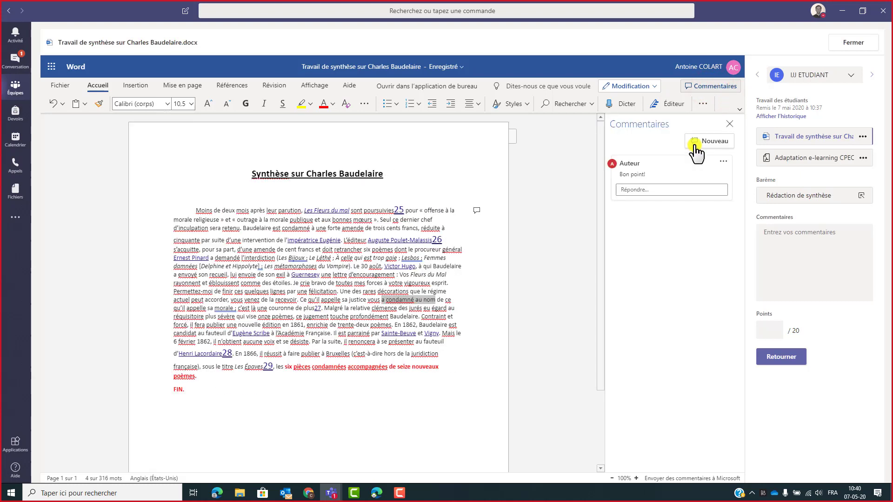
pyautogui.click(696, 146)
pyautogui.click(631, 228)
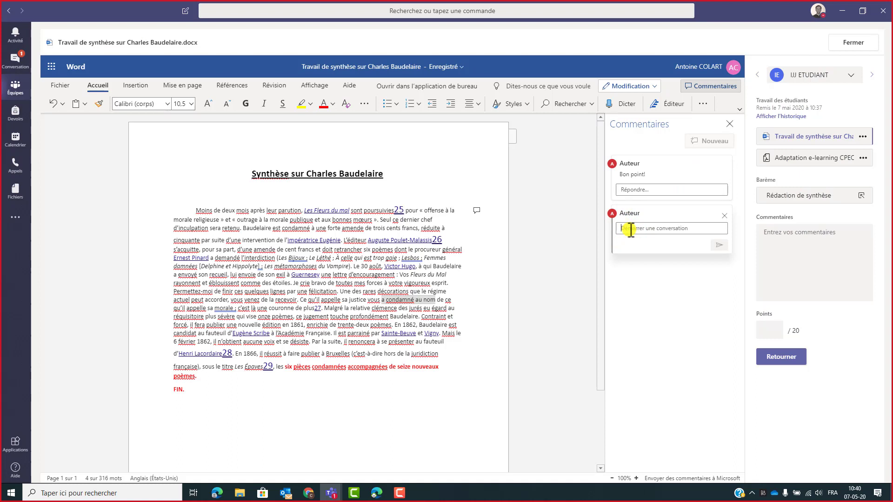
pyautogui.write('B')
pyautogui.write('int?')
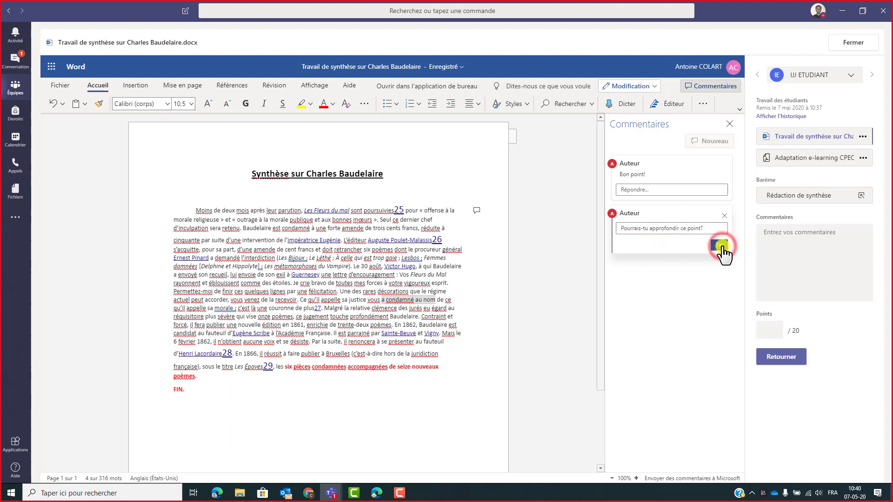
pyautogui.click(721, 246)
pyautogui.click(473, 375)
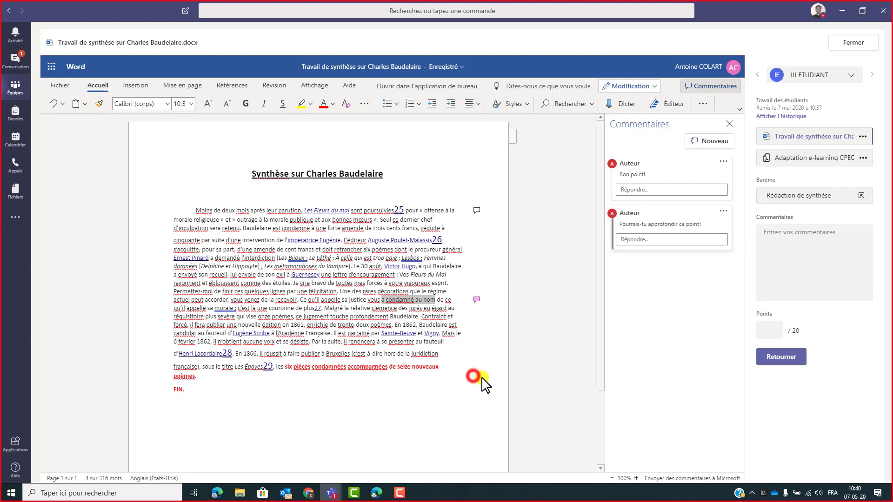
pyautogui.click(473, 252)
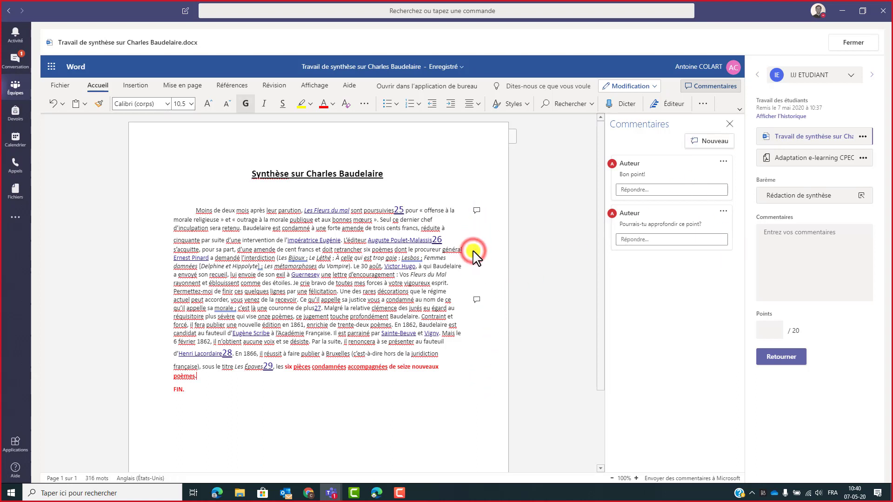
# Step: Close the annotated synthesis, reopen the submission marked Remis to check its comment markers, and close it again
pyautogui.click(227, 377)
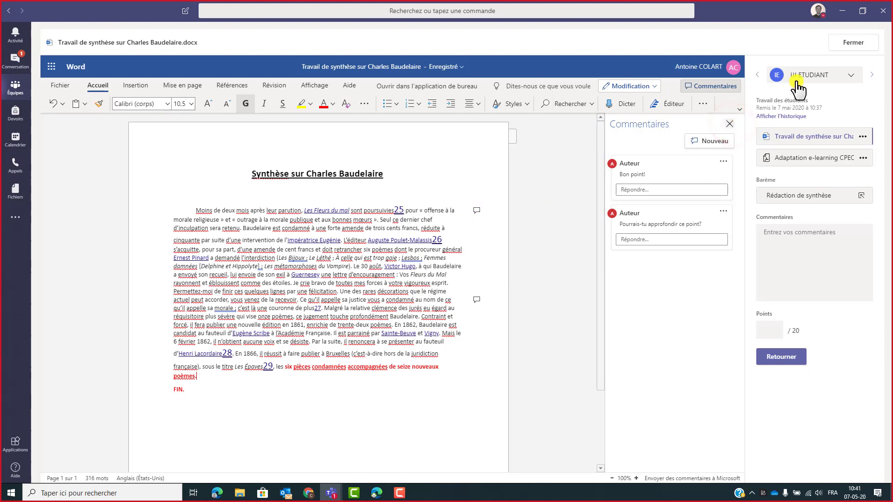
pyautogui.click(849, 50)
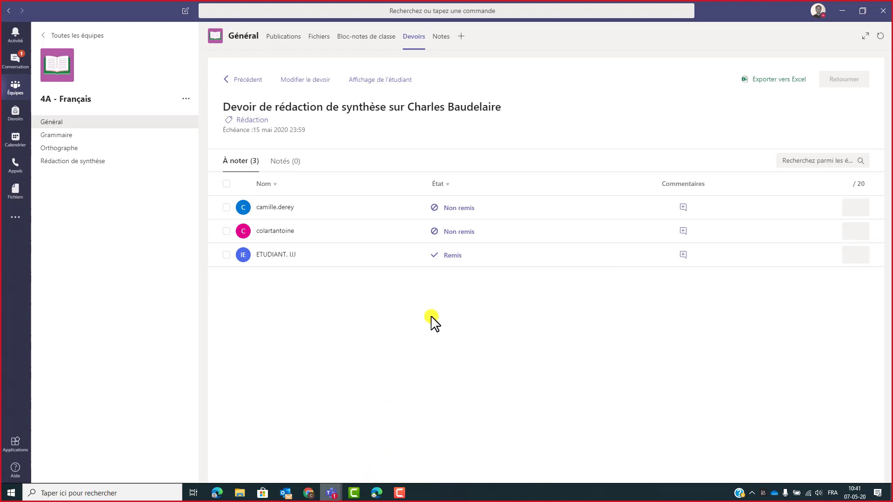
pyautogui.click(451, 255)
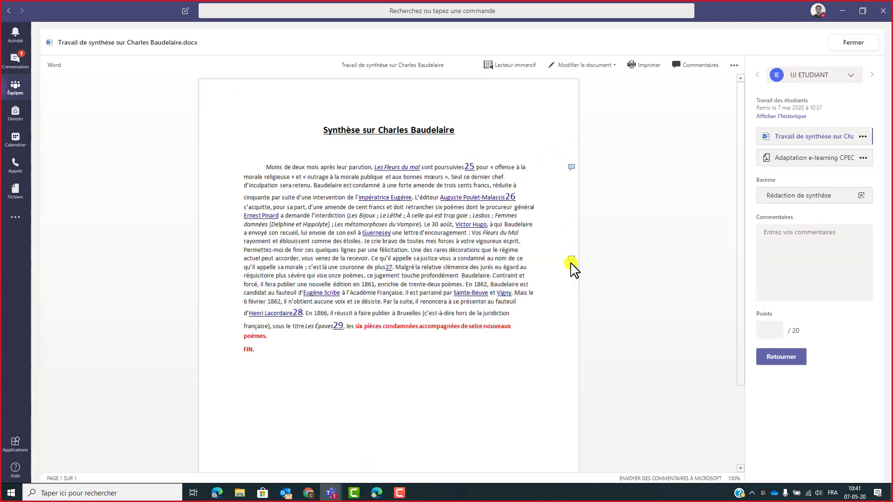
pyautogui.click(853, 43)
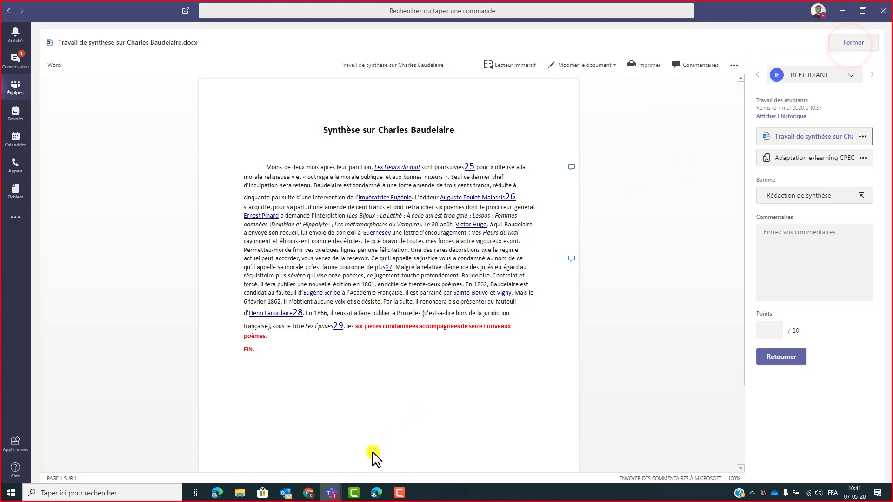
# Step: Switch to the student's Teams session in the browser and reopen the Baudelaire assignment from the completed (Terminée) assignments
pyautogui.click(378, 493)
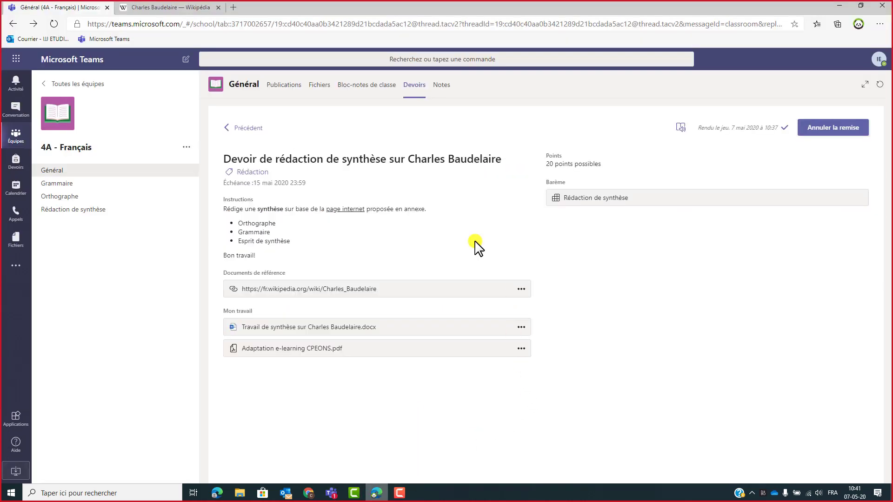
pyautogui.click(250, 128)
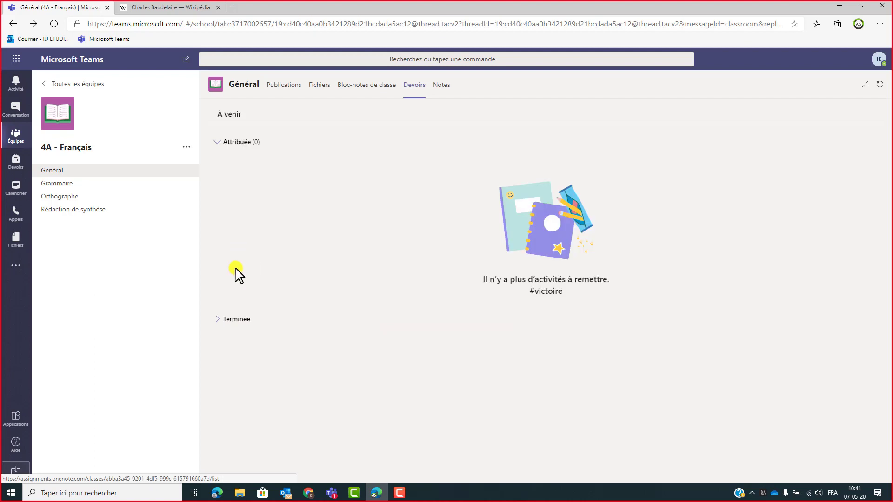
pyautogui.click(233, 320)
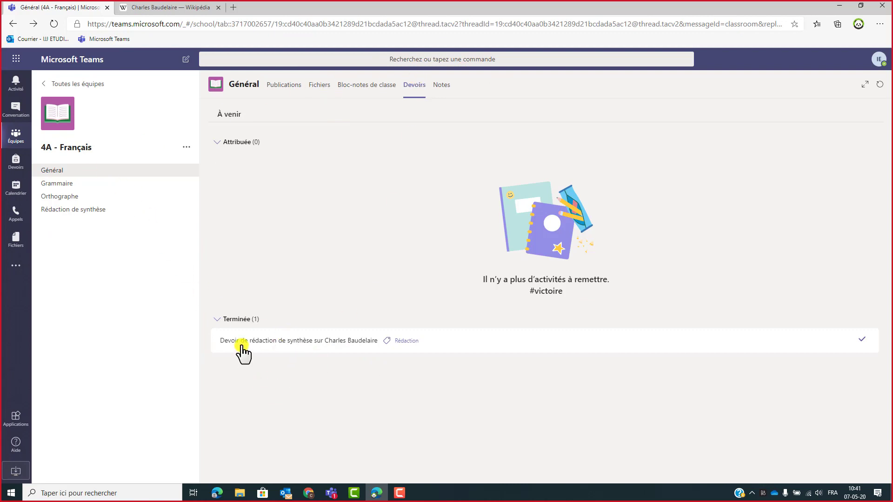
pyautogui.click(235, 320)
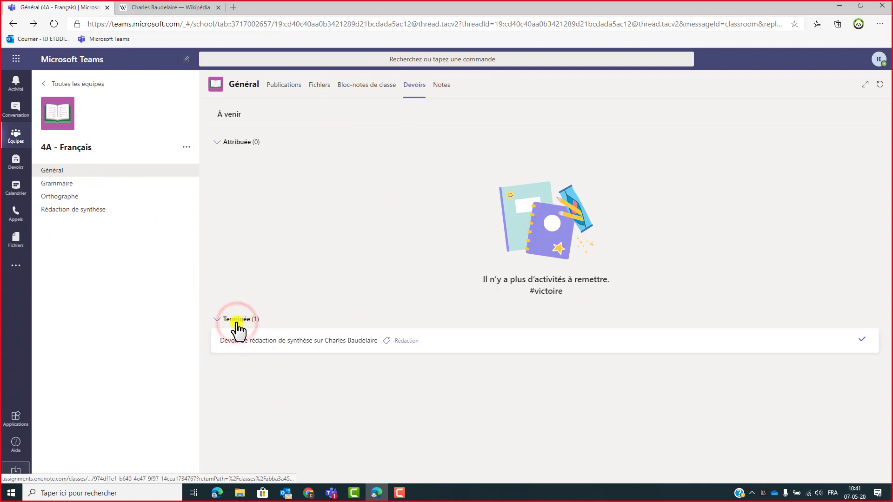
pyautogui.click(236, 320)
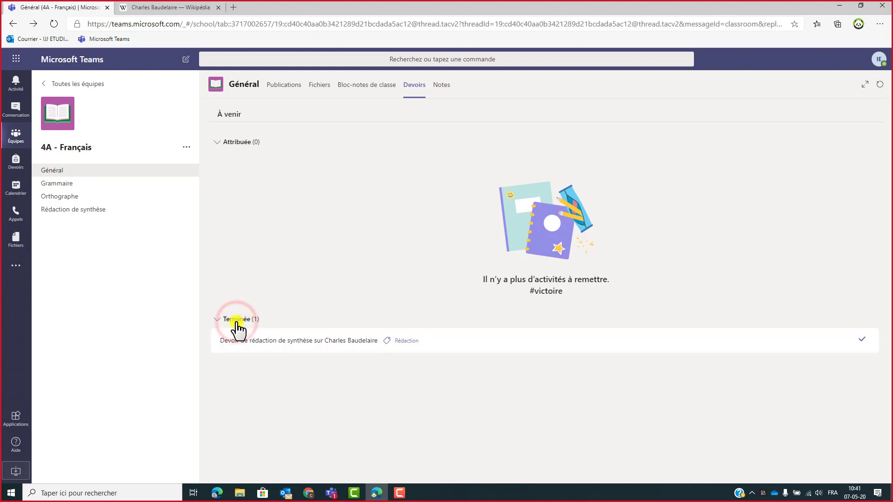
pyautogui.click(236, 321)
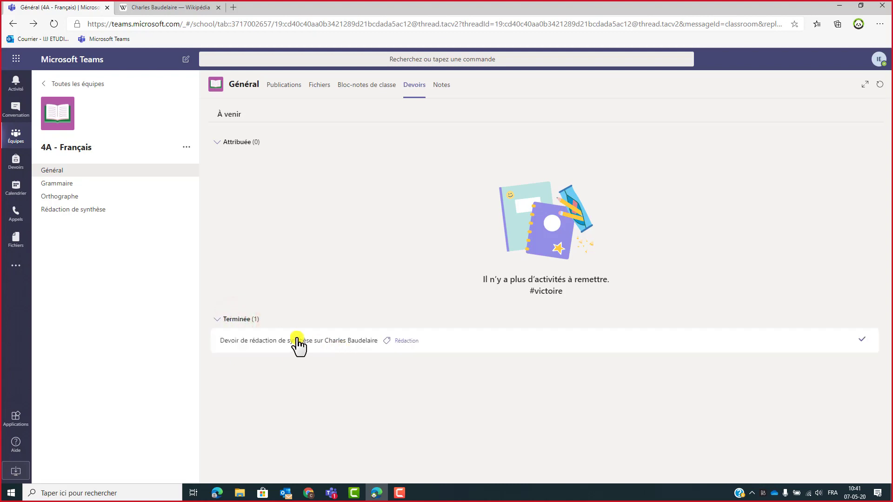
pyautogui.click(296, 340)
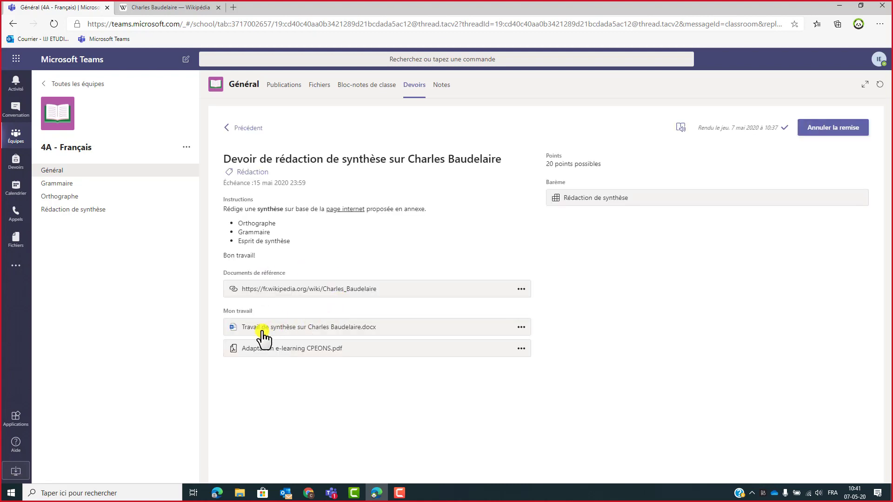
# Step: Open the student's document Travail de synthèse sur Charles Baudelaire.docx and read both of the teacher's comments
pyautogui.click(262, 331)
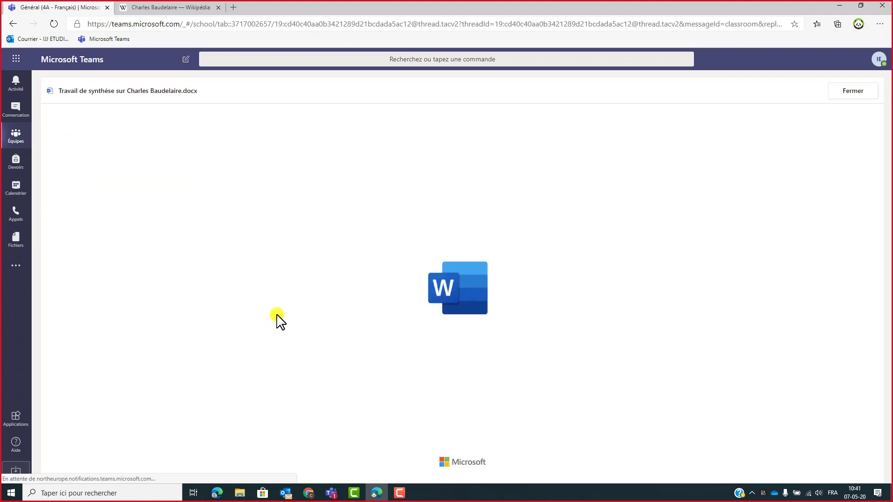
pyautogui.click(640, 217)
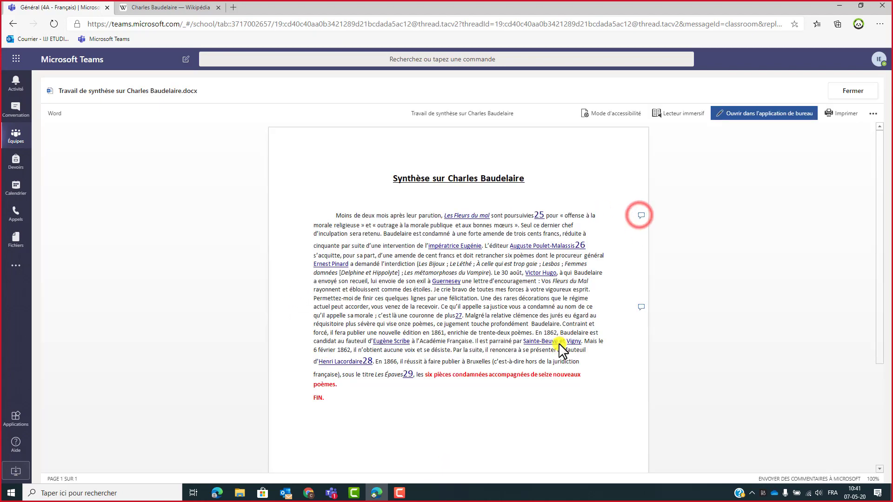
pyautogui.click(569, 307)
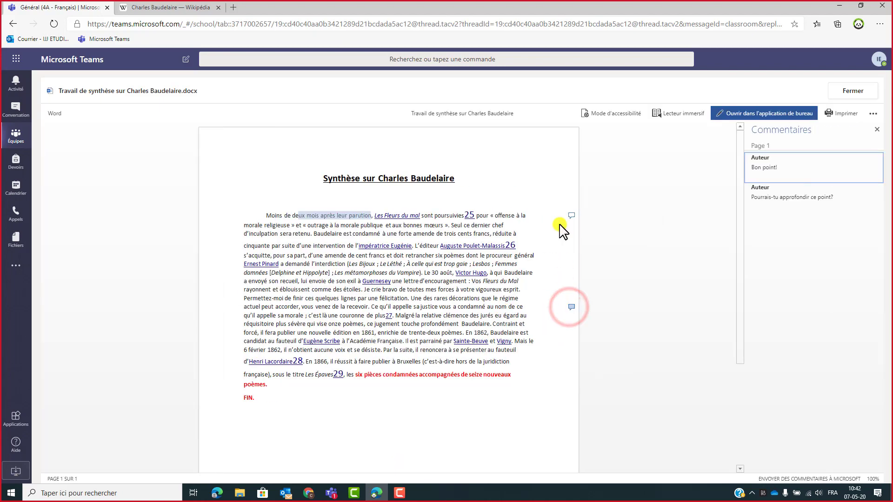
pyautogui.click(574, 213)
pyautogui.click(572, 308)
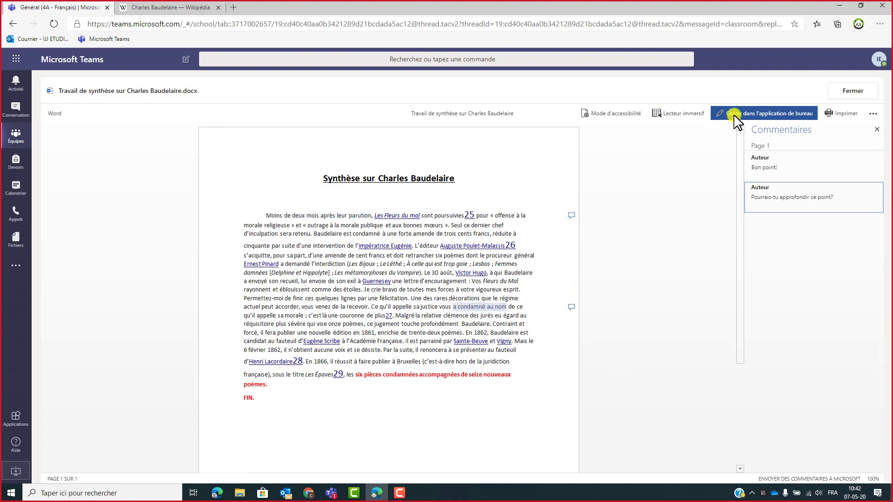
pyautogui.click(565, 264)
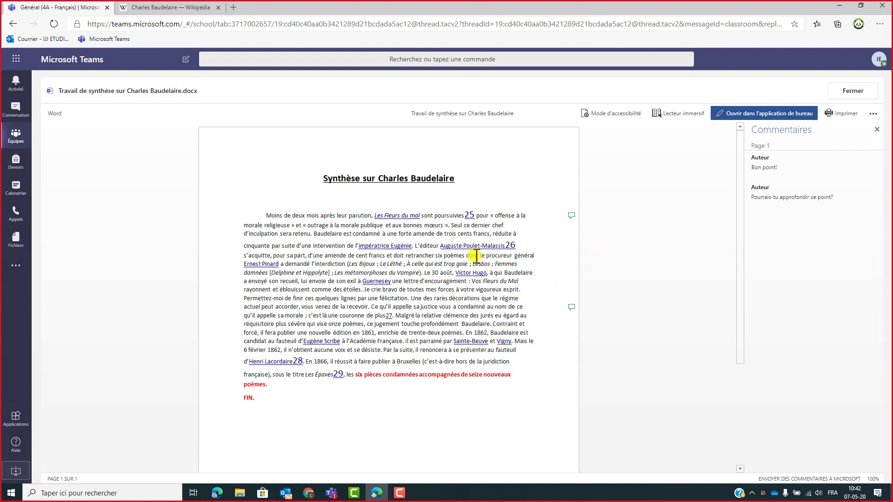
# Step: Open the synthesis document in the desktop Word application for editing
pyautogui.click(759, 115)
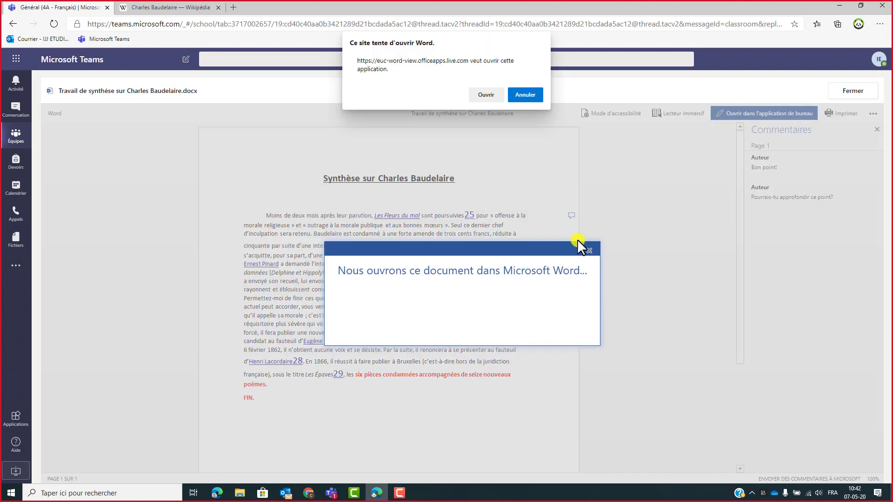
pyautogui.click(485, 94)
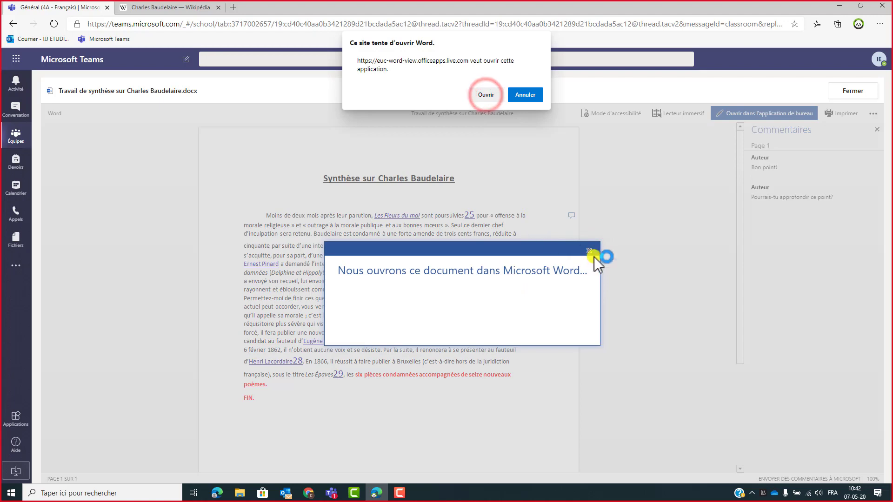
pyautogui.click(644, 252)
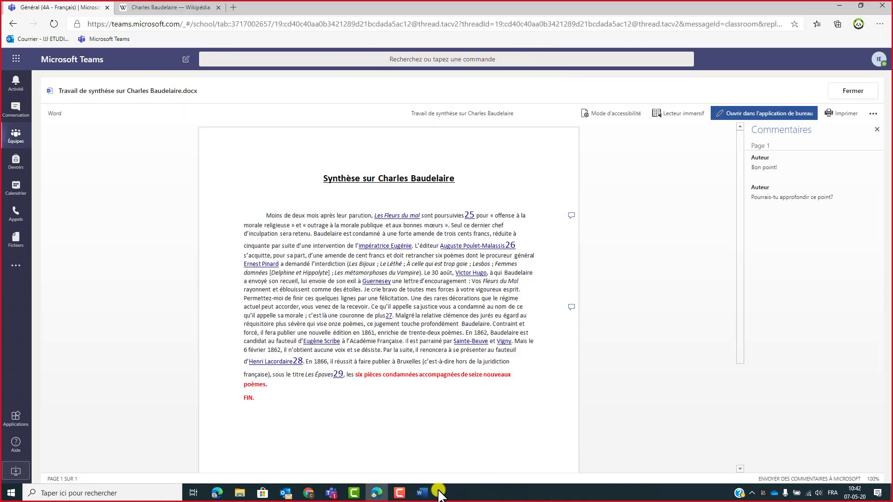
pyautogui.click(423, 494)
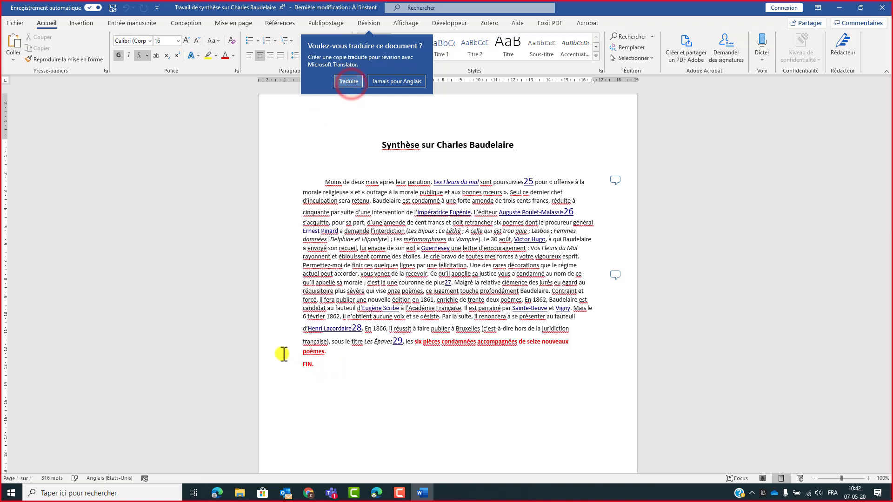
# Step: Copy the first four paragraphs of the Wikipedia section Dernières années into the synthesis above "FIN.", then close Word
pyautogui.click(254, 355)
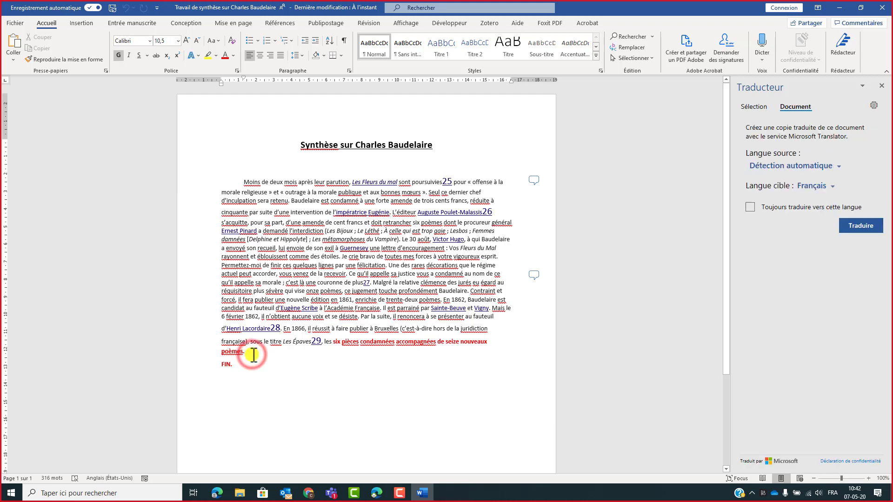
pyautogui.press('Return')
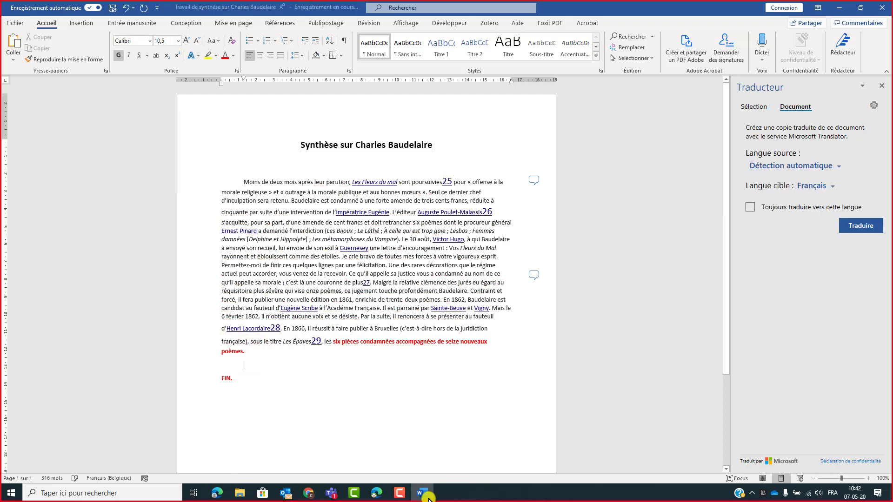
pyautogui.press('Return')
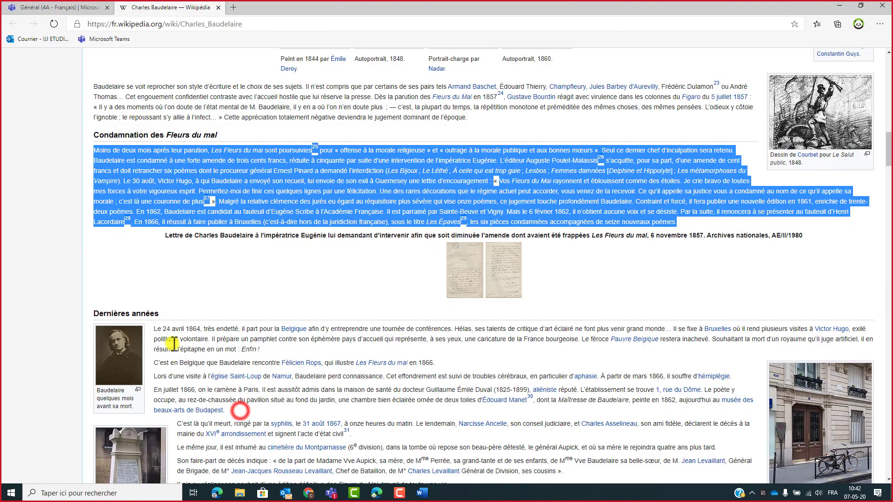
pyautogui.click(156, 331)
pyautogui.moveTo(154, 331); pyautogui.dragTo(224, 411)
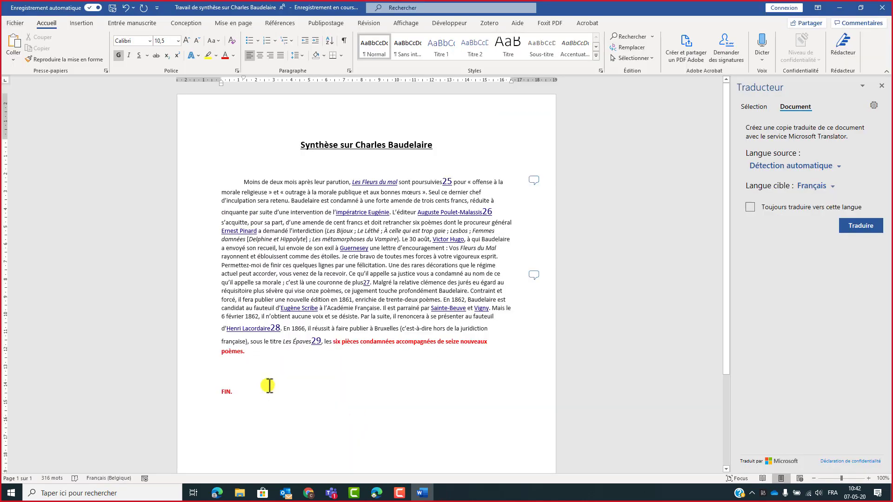
pyautogui.click(270, 385)
pyautogui.press('BackSpace')
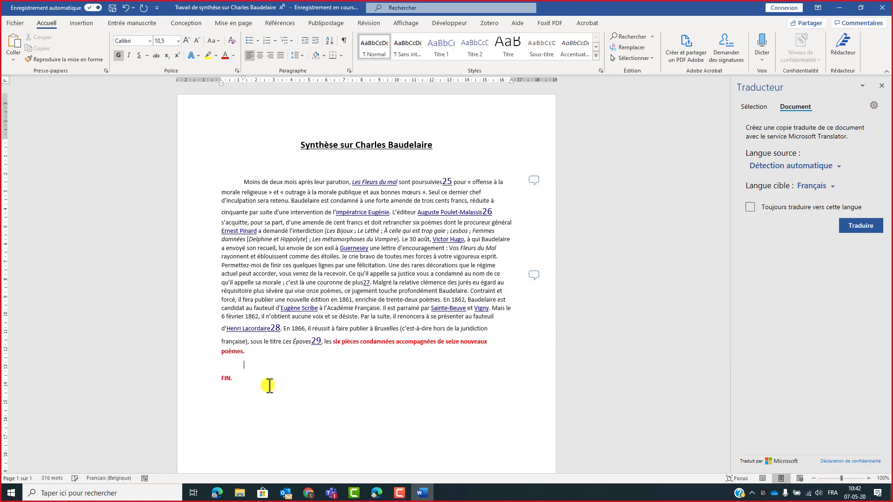
pyautogui.press('Return')
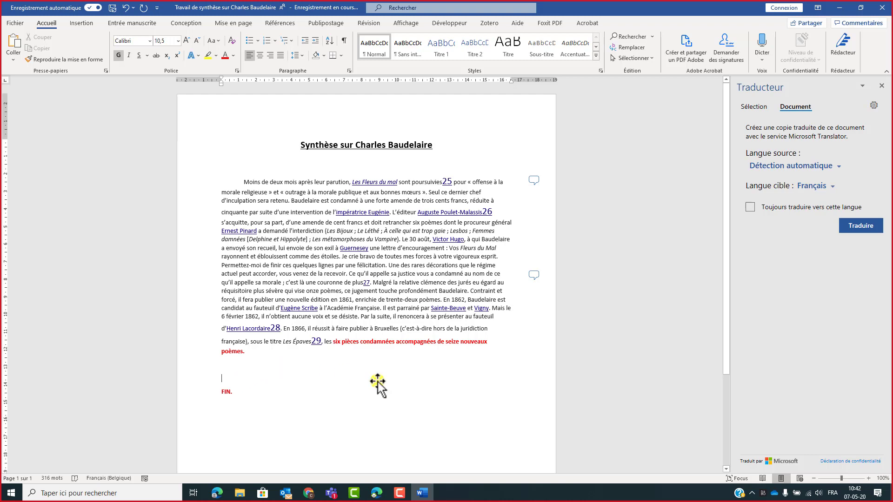
pyautogui.hotkey('ctrl', 'v')
pyautogui.scroll(10, 380, 381)
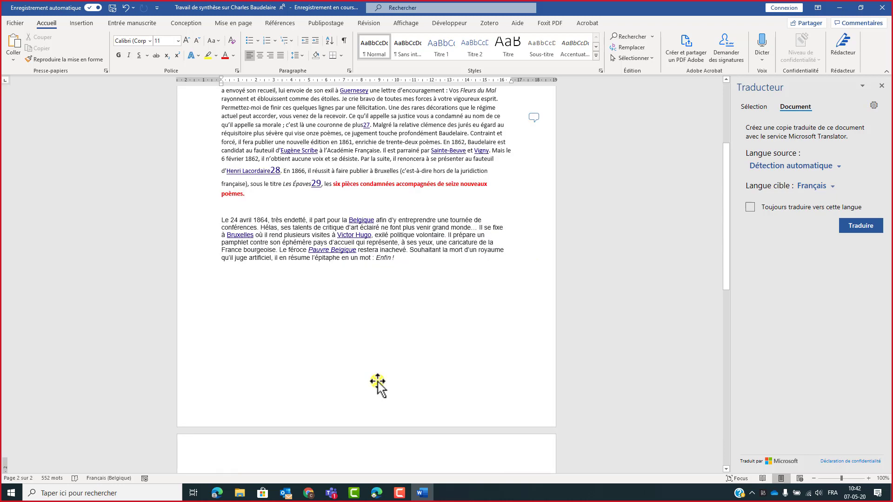
pyautogui.scroll(-10, 405, 368)
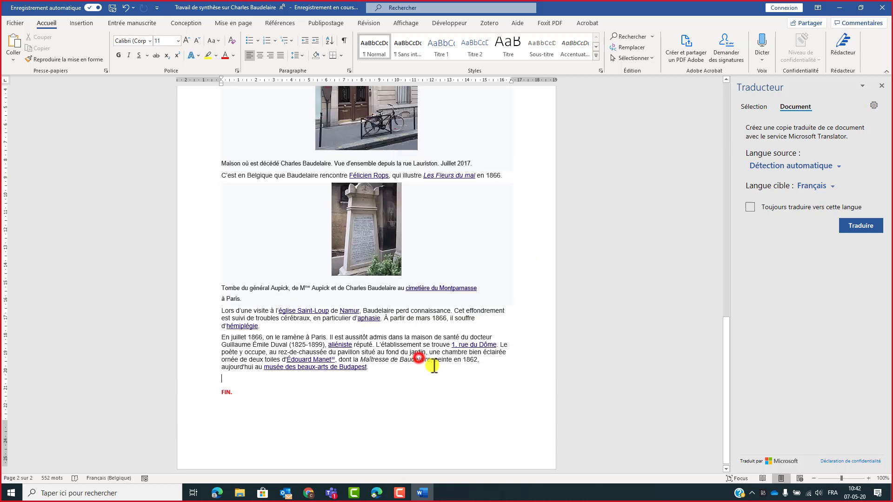
pyautogui.click(518, 248)
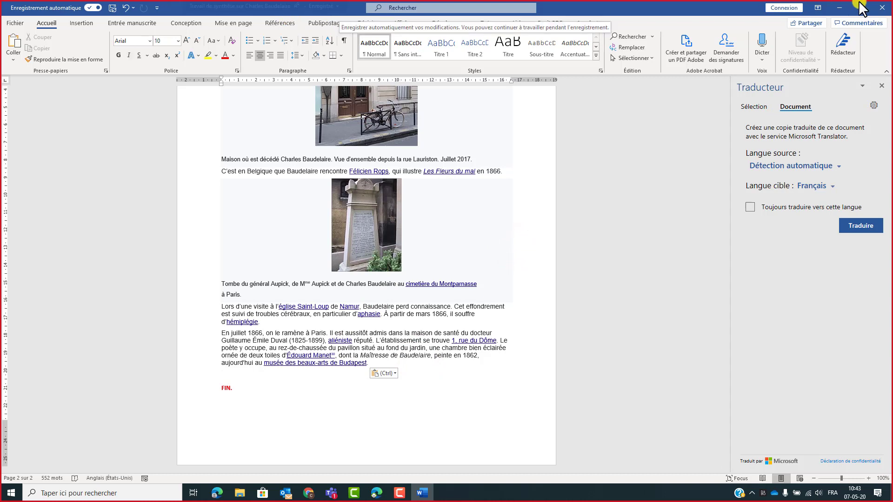
pyautogui.click(882, 7)
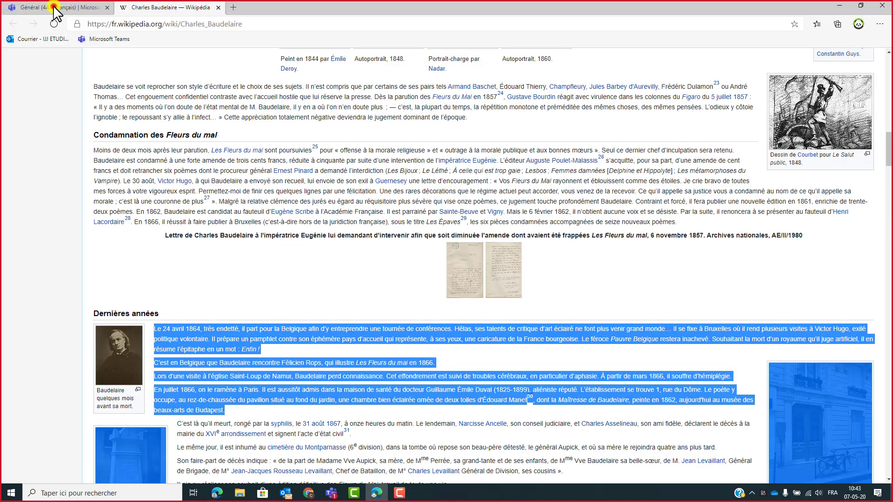
# Step: Return to the student's Teams session and reopen the submitted synthesis to check the added text
pyautogui.click(56, 8)
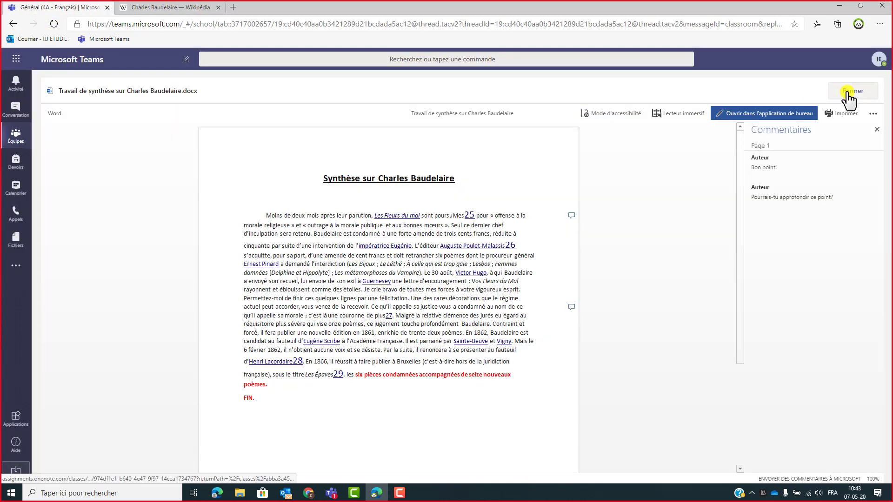
pyautogui.click(847, 93)
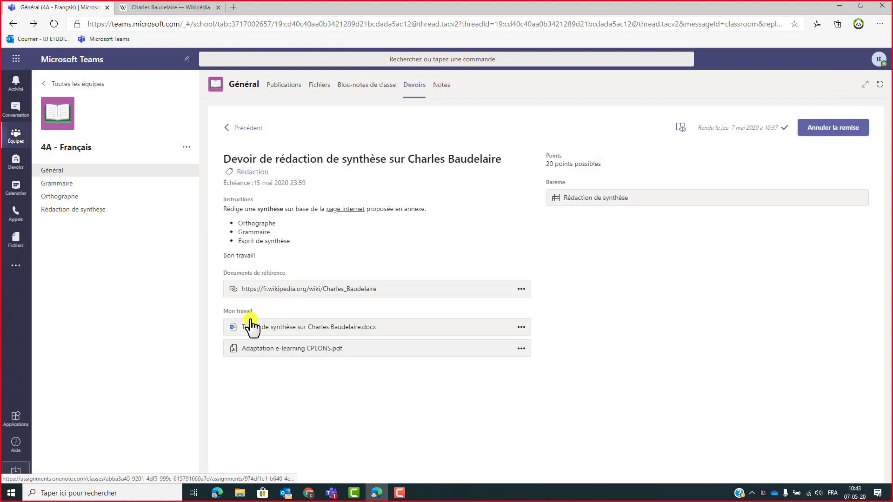
pyautogui.click(284, 329)
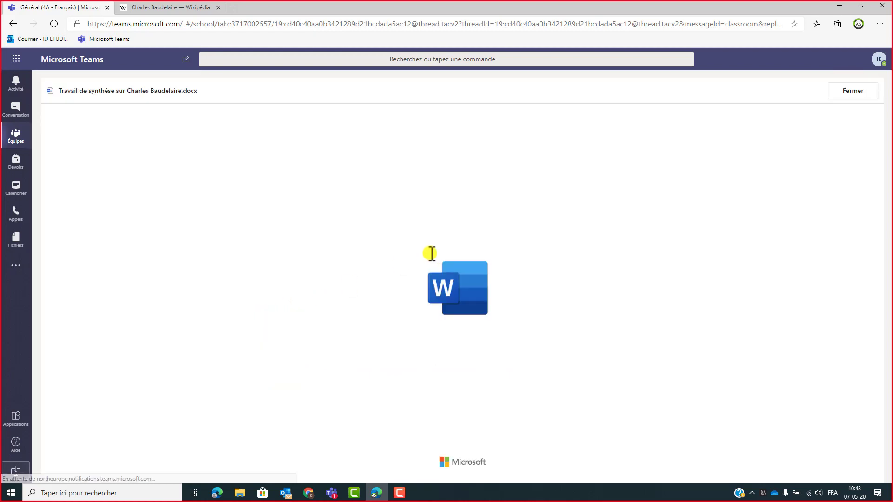
pyautogui.scroll(-3, 424, 251)
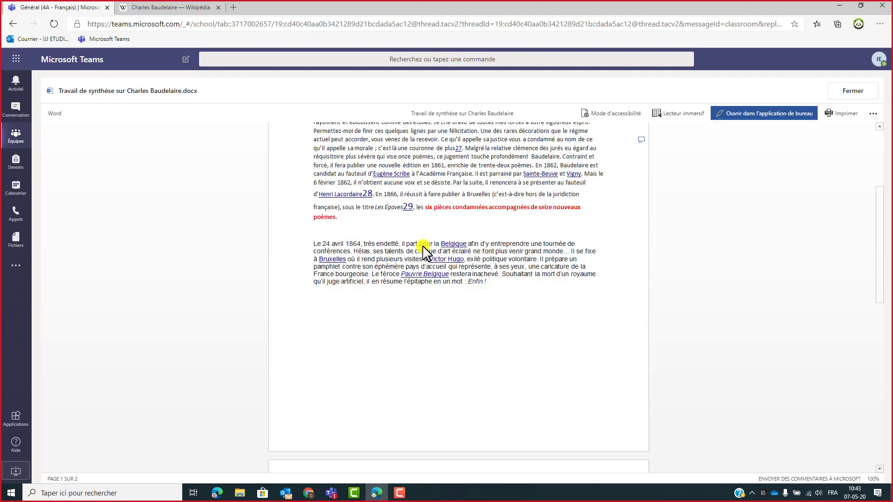
pyautogui.scroll(-8, 424, 251)
pyautogui.scroll(11, 424, 251)
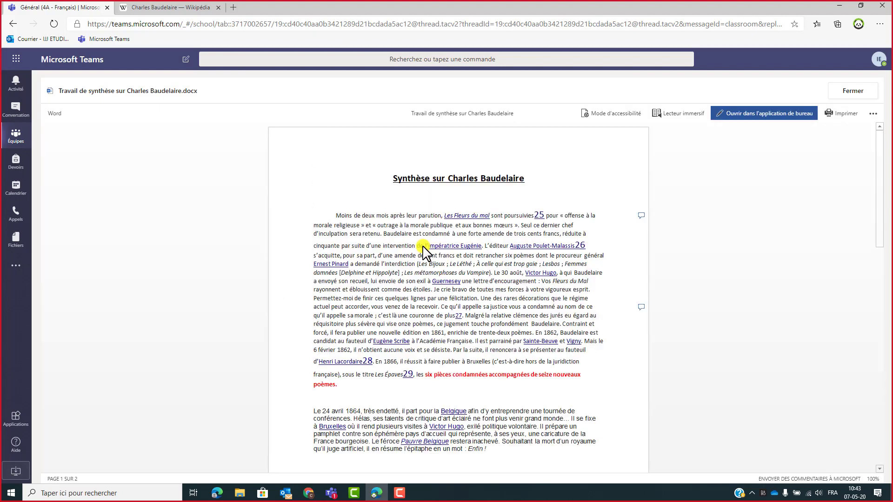
# Step: Look through the revised synthesis in the student's session and close the document to return to the assignment
pyautogui.scroll(-8, 424, 251)
pyautogui.scroll(8, 700, 181)
pyautogui.click(841, 93)
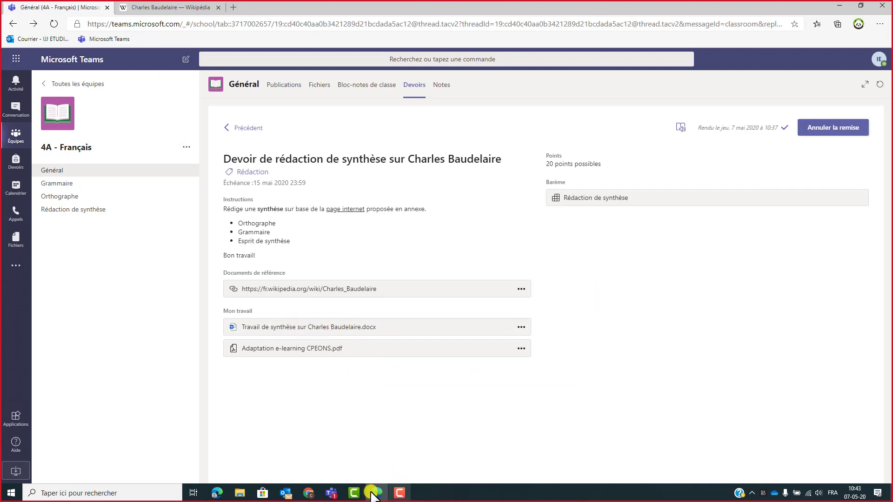
# Step: Switch to the teacher's Teams window, open the work marked Remis for the Baudelaire assignment, and read the synthesis through
pyautogui.moveTo(332, 493)
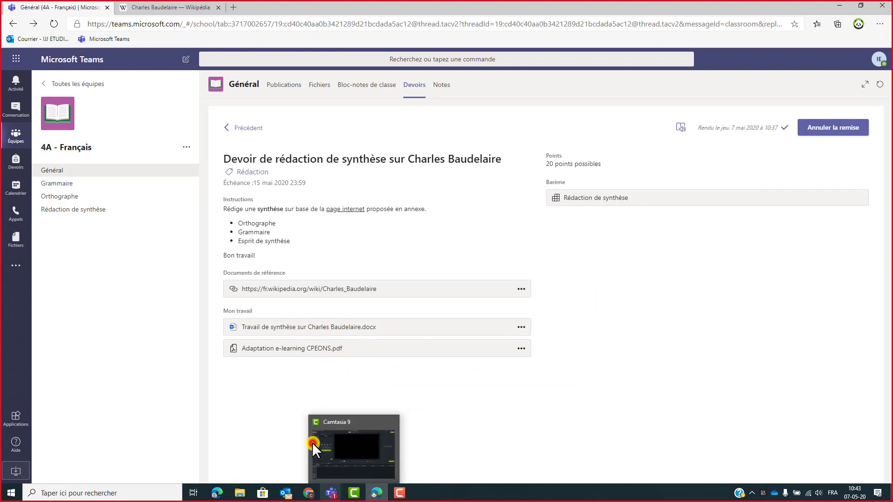
pyautogui.click(318, 448)
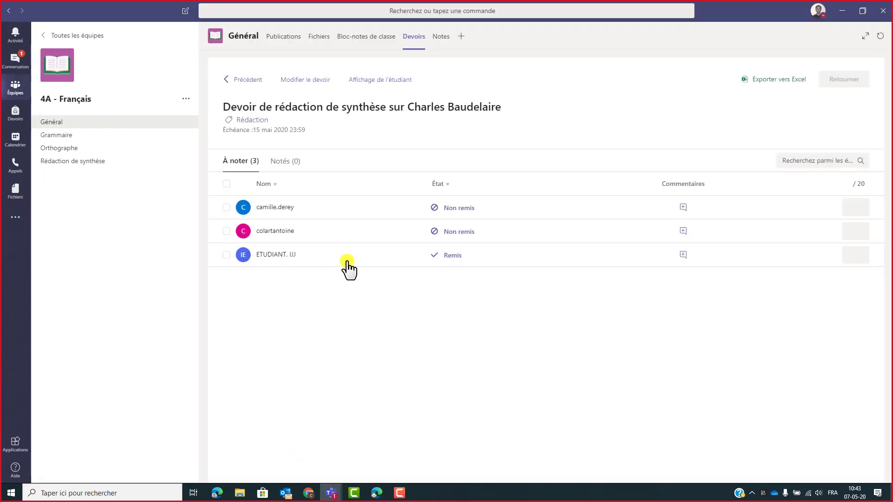
pyautogui.click(444, 257)
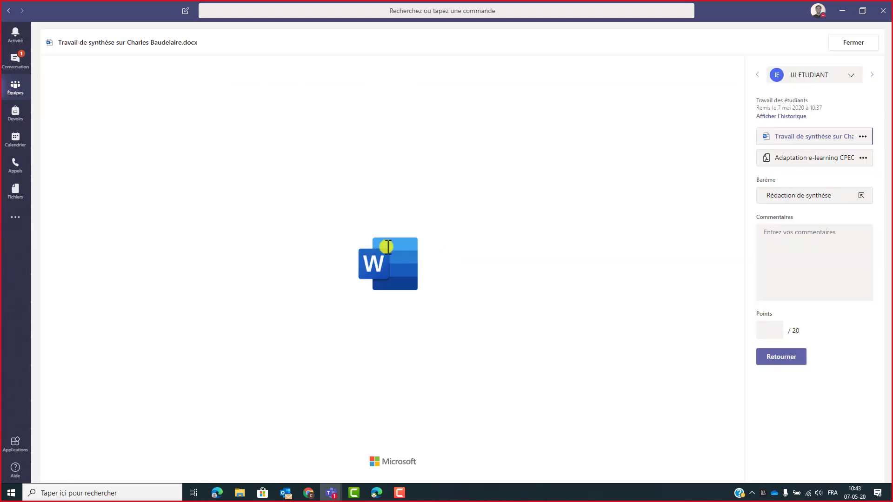
pyautogui.scroll(-5, 423, 200)
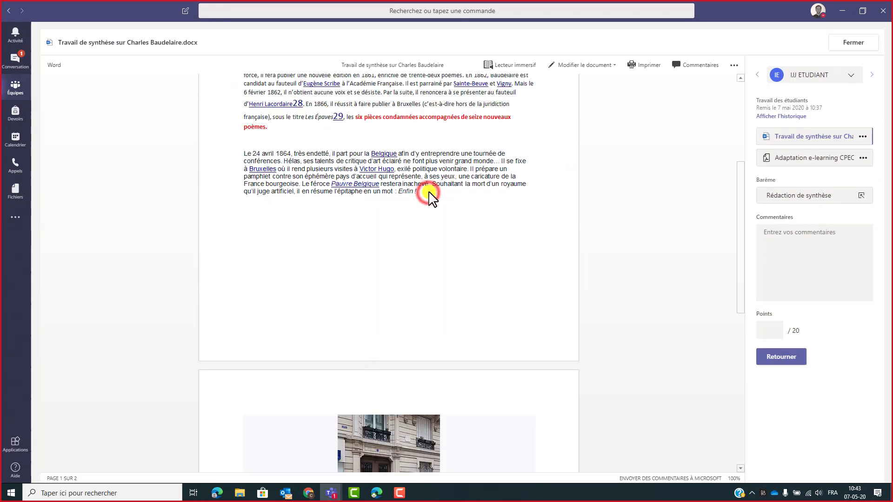
pyautogui.scroll(-8, 430, 193)
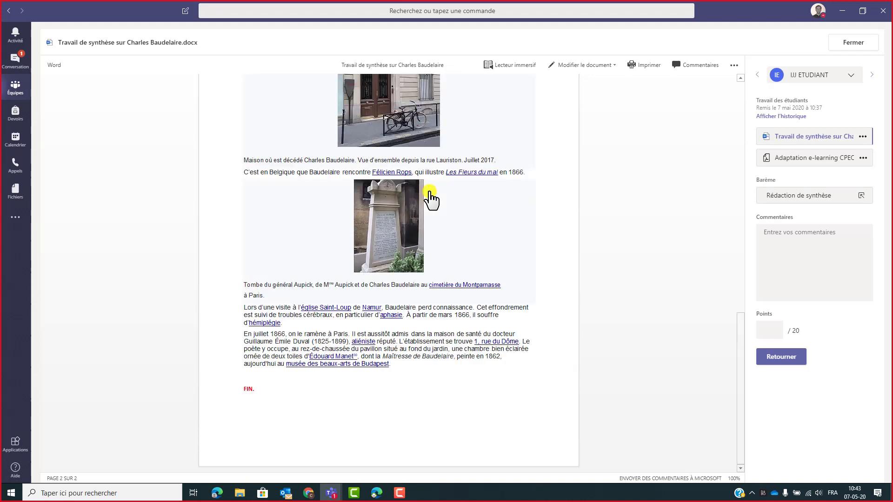
pyautogui.scroll(12, 435, 190)
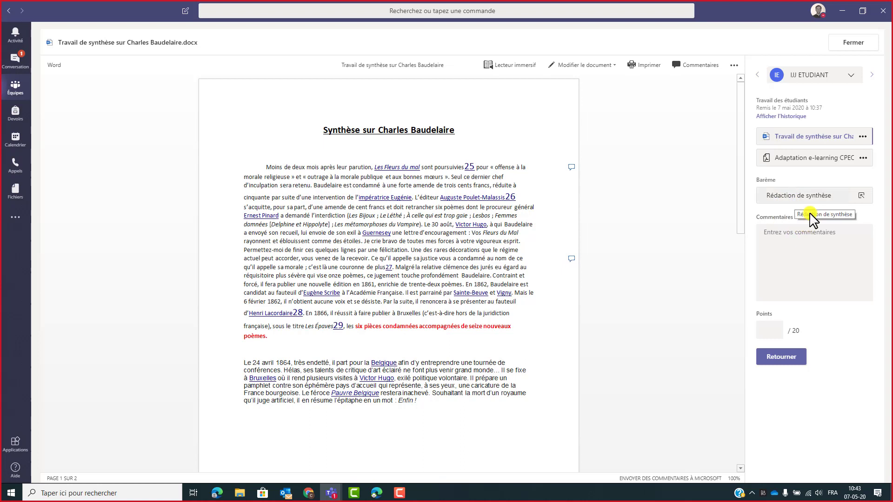
# Step: In the Rédaction de synthèse rubric, rate Orthographe as Excellent (4 points) with the comment "Aucune faute d'orthographe, félicitations!"
pyautogui.click(788, 196)
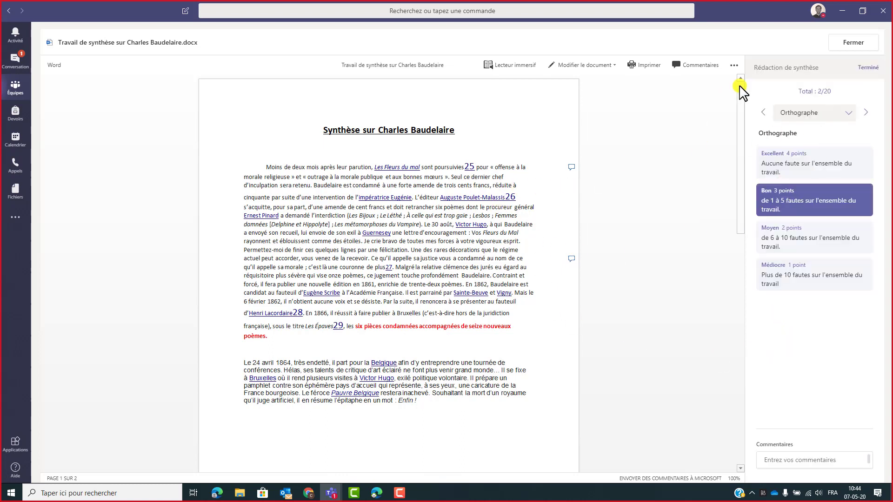
pyautogui.click(867, 112)
pyautogui.click(763, 112)
pyautogui.click(802, 170)
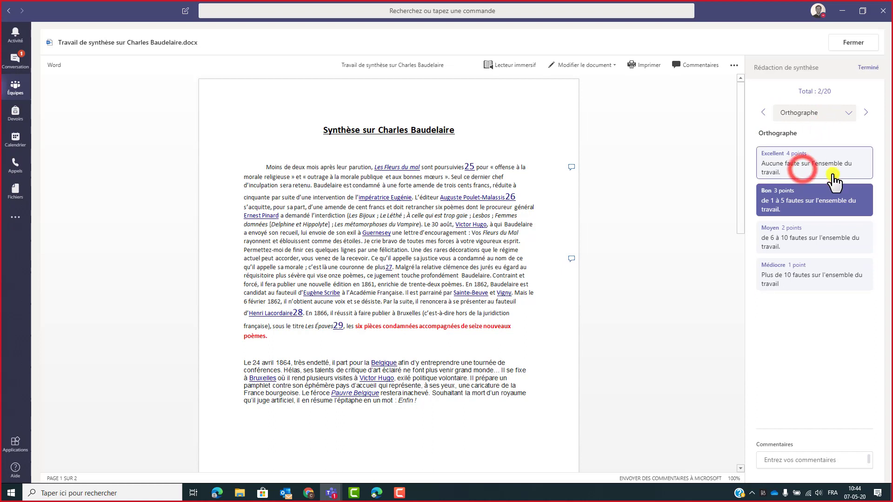
pyautogui.click(843, 158)
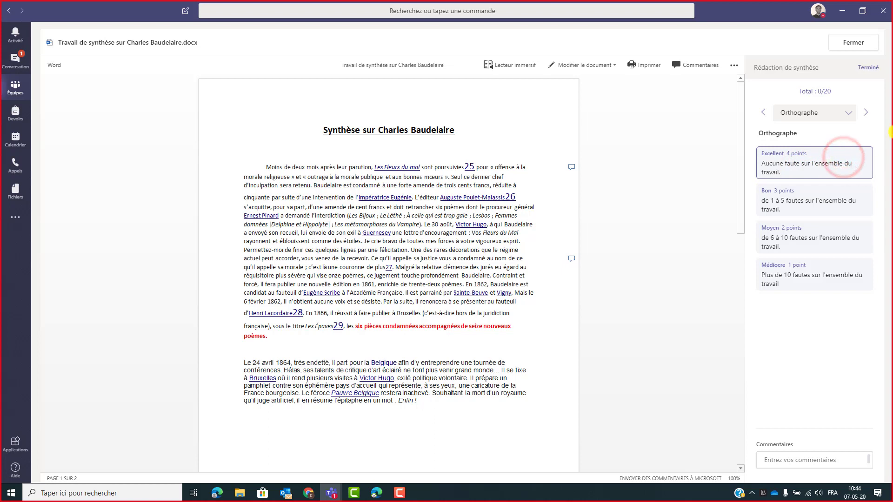
pyautogui.click(808, 165)
pyautogui.click(799, 462)
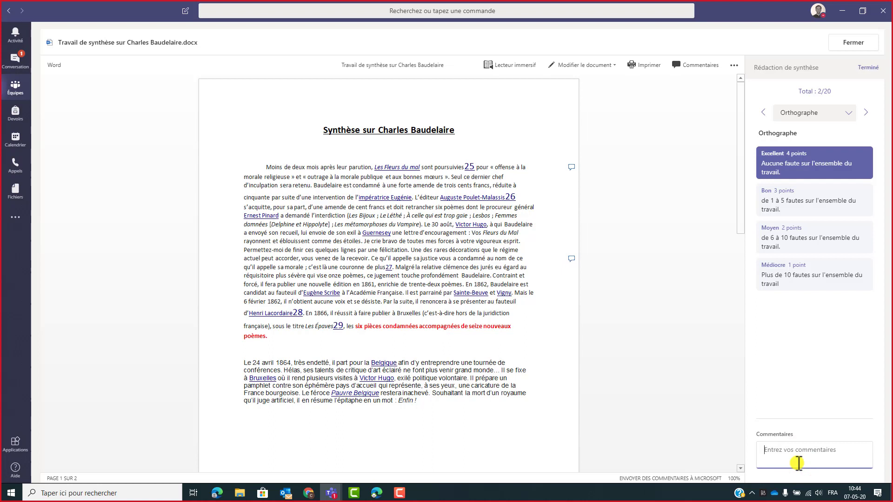
pyautogui.write("Aucune faute d'orthographe, félicitations!")
pyautogui.click(801, 391)
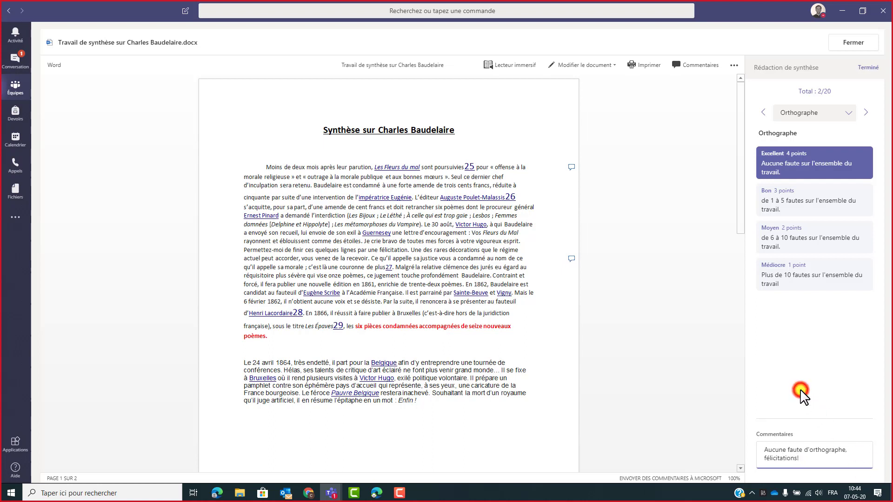
# Step: Rate Grammaire as Bon (3 points) and Esprit de synthèse as Moyen (2 points) with the comment "Il manque pas mal d'événements.", and finish the rubric
pyautogui.click(867, 113)
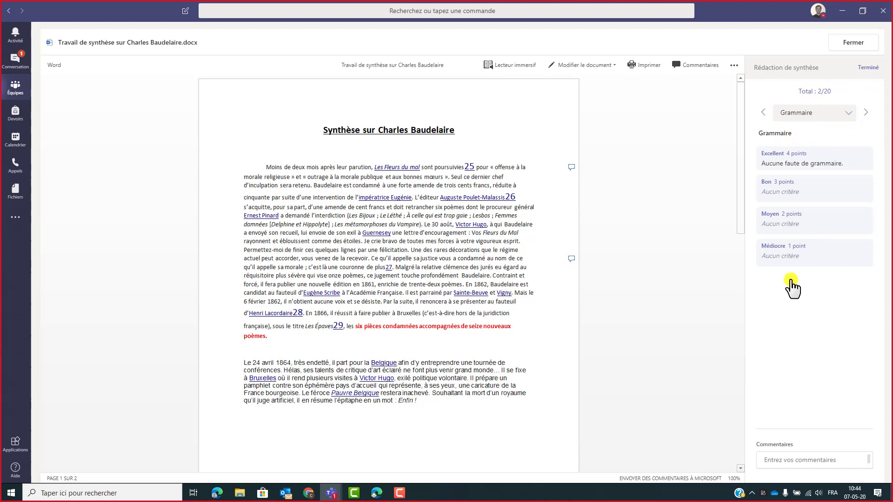
pyautogui.click(840, 188)
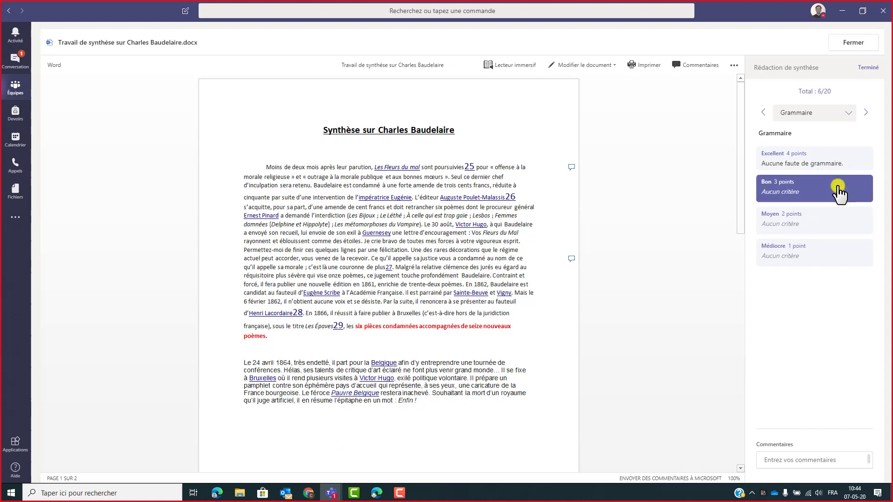
pyautogui.click(867, 114)
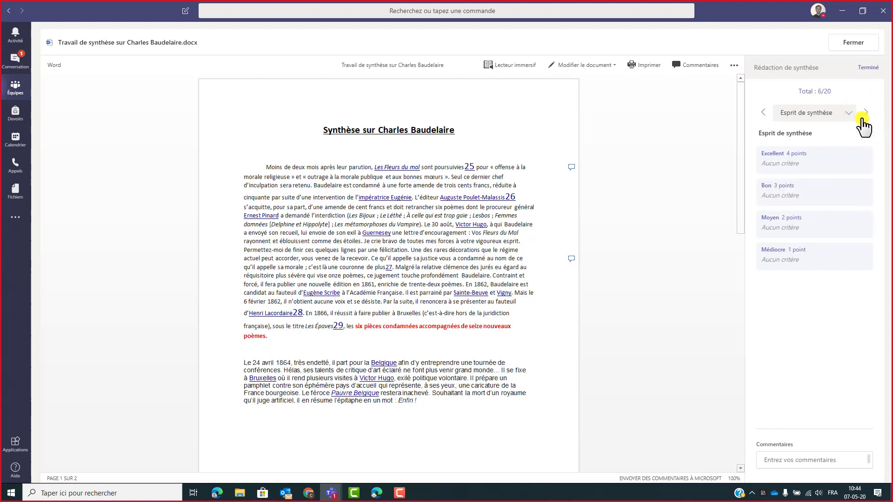
pyautogui.click(792, 225)
pyautogui.click(827, 224)
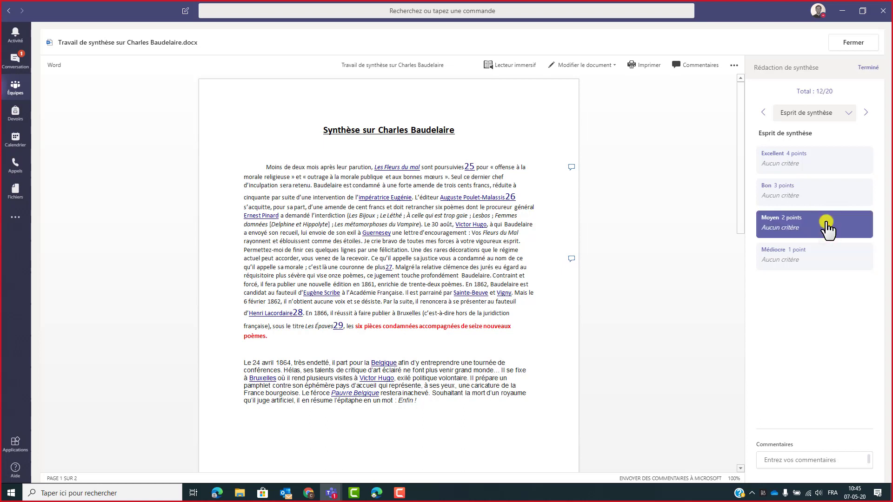
pyautogui.click(797, 461)
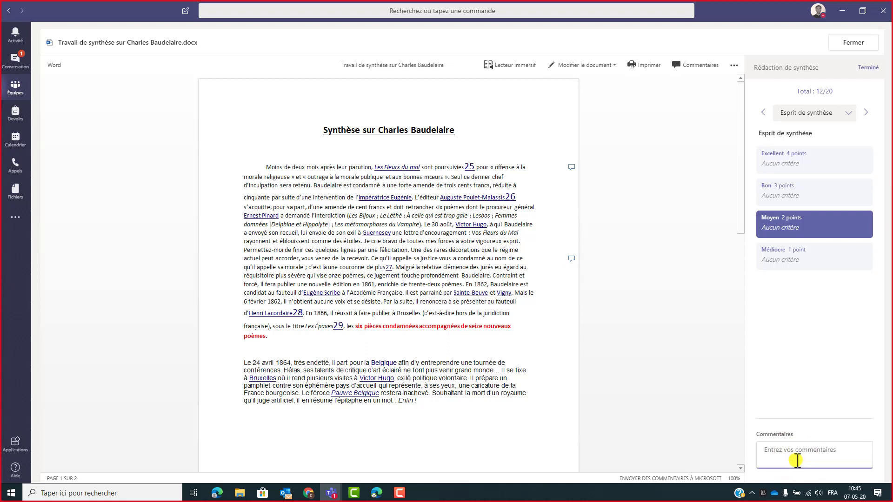
pyautogui.write("Il manque pas mal d'événements.")
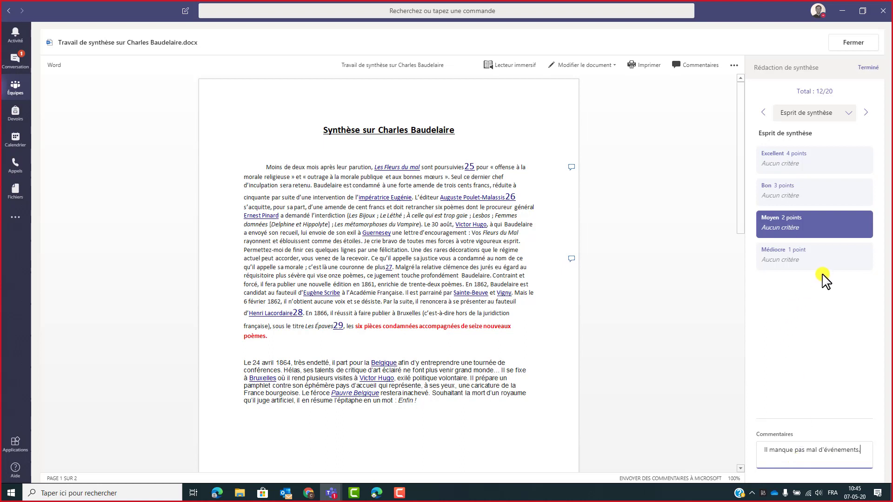
pyautogui.click(805, 372)
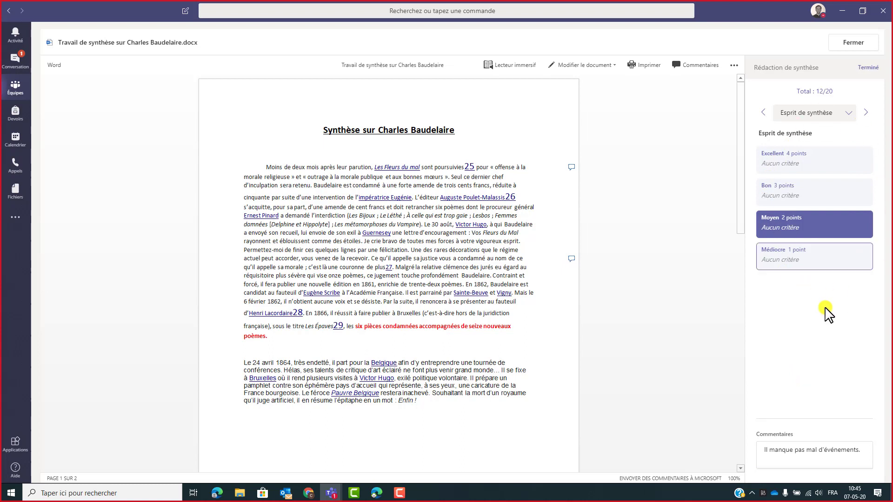
pyautogui.click(867, 111)
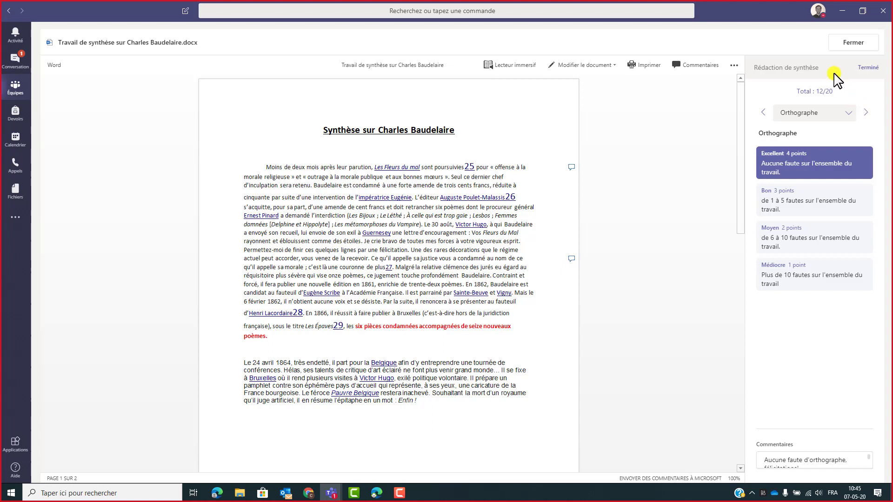
pyautogui.click(869, 68)
pyautogui.click(870, 69)
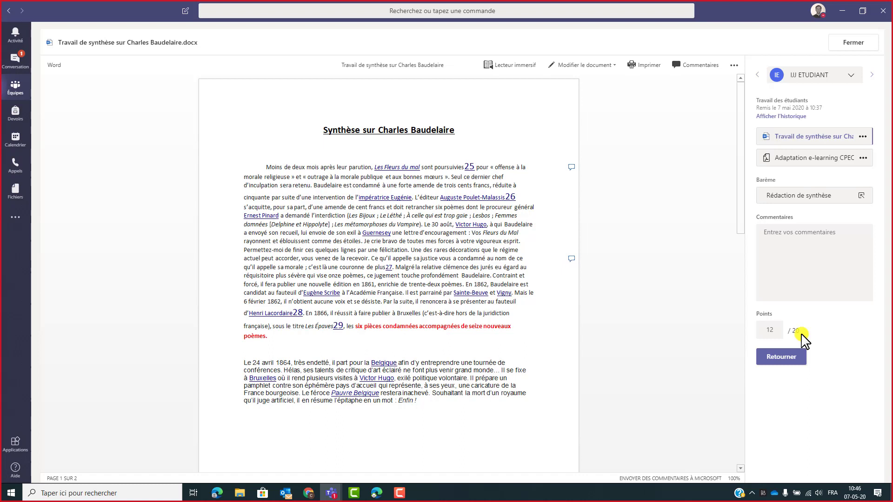
# Step: Override the student's points for the assignment with 13 out of 20
pyautogui.click(774, 330)
pyautogui.press('BackSpace')
pyautogui.write('13')
pyautogui.click(844, 342)
# Step: Add the general feedback comment "Bon travail dans l'ensmble. Excellente orthographe, mais des événements importants manquent dans ton travail."
pyautogui.click(774, 235)
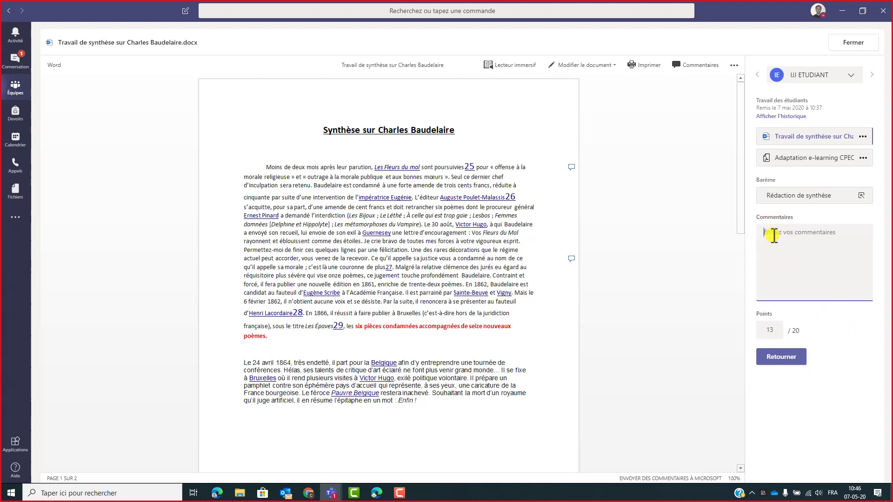
pyautogui.click(771, 235)
pyautogui.write('Bon trava')
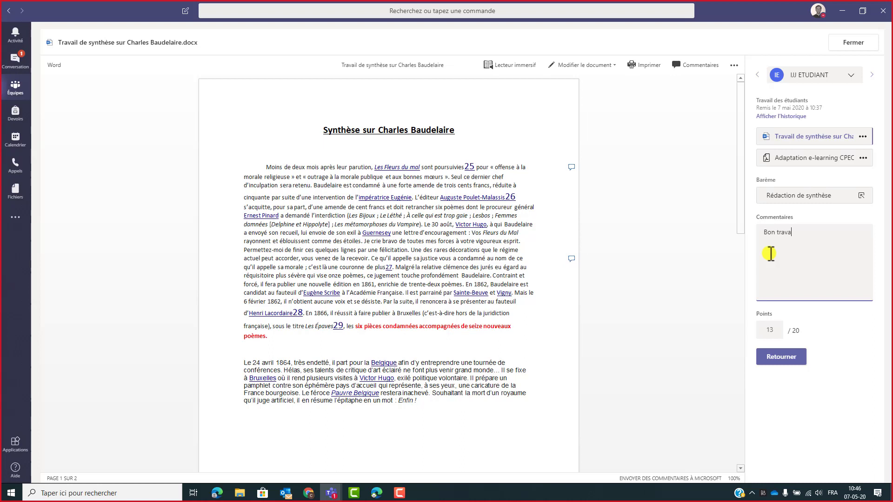
pyautogui.write("il dans l'ensemble. Excellente orthographe")
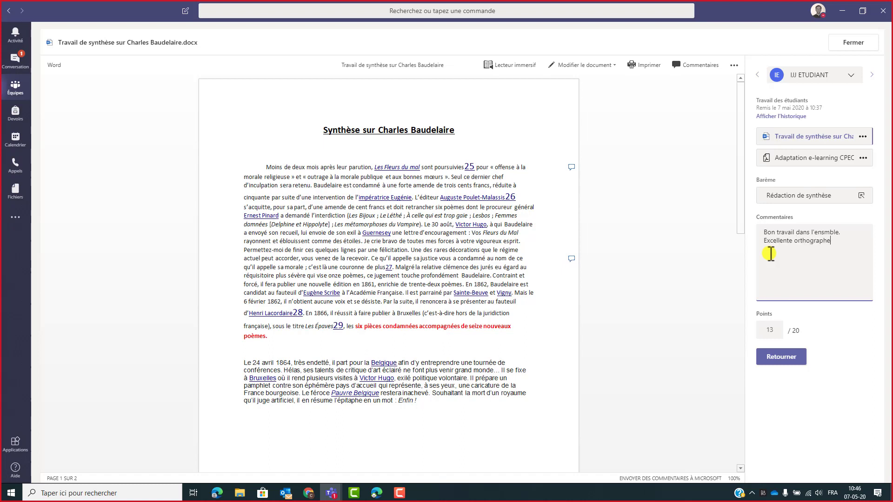
pyautogui.write(', mais des événements importants manquent dans ton travai')
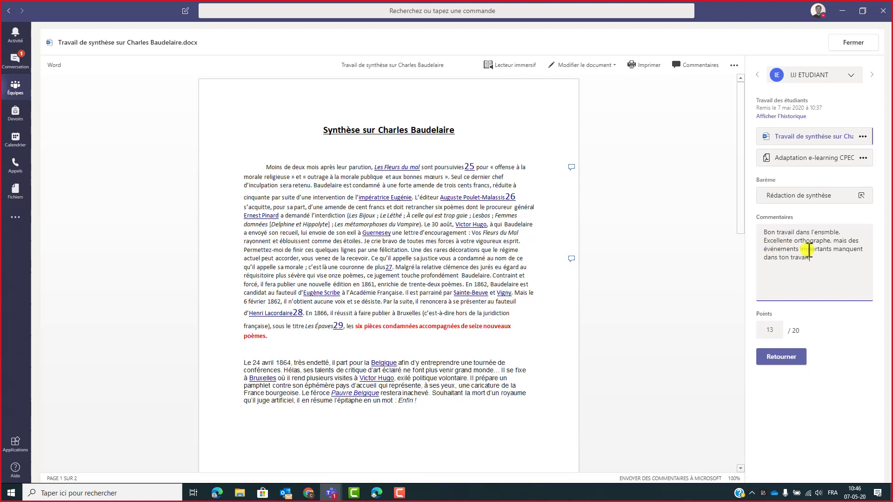
pyautogui.write('l.')
# Step: Return the graded work with its points and feedback to the student
pyautogui.click(781, 358)
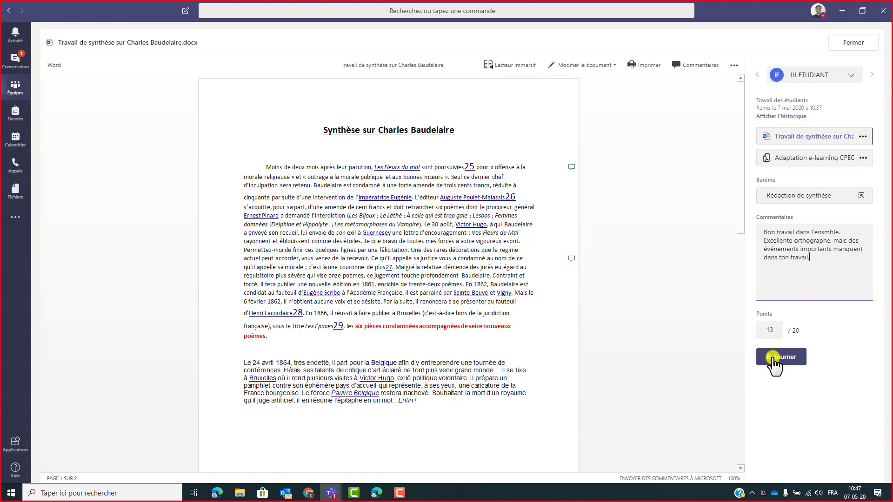
pyautogui.click(774, 364)
pyautogui.click(774, 364)
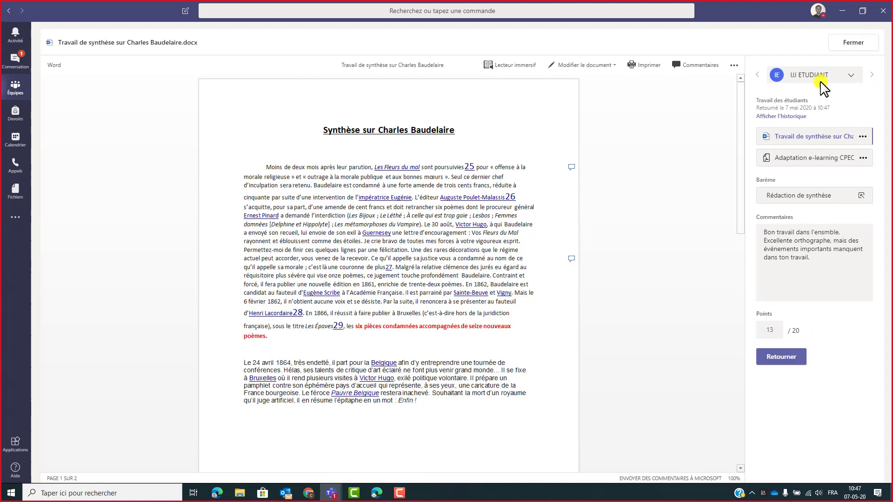
# Step: Browse the other students' work in the grading view and come back to the student whose work was returned
pyautogui.click(856, 75)
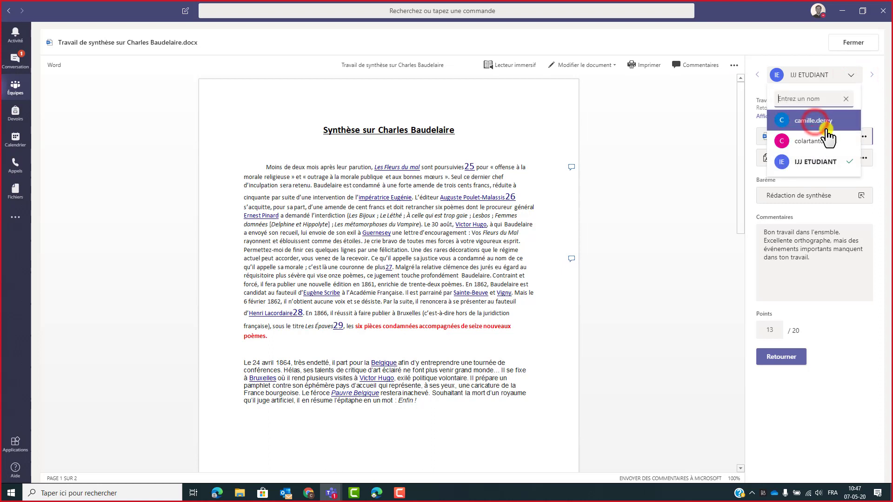
pyautogui.click(821, 125)
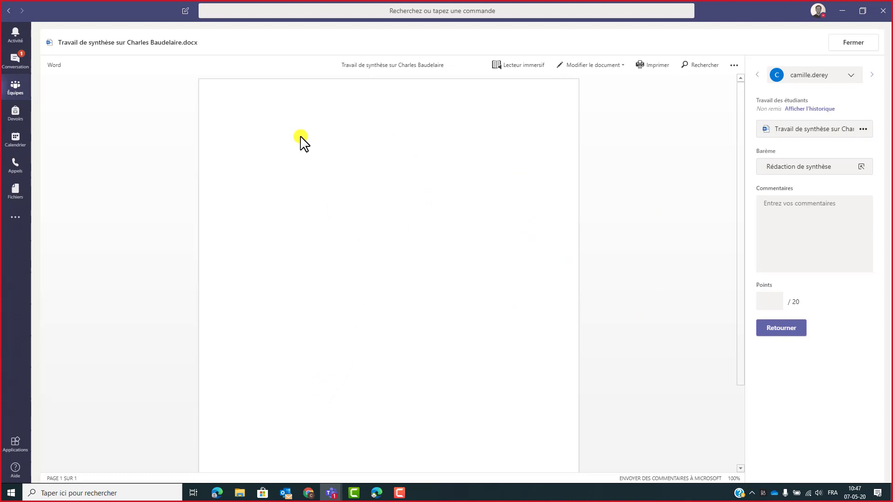
pyautogui.click(858, 80)
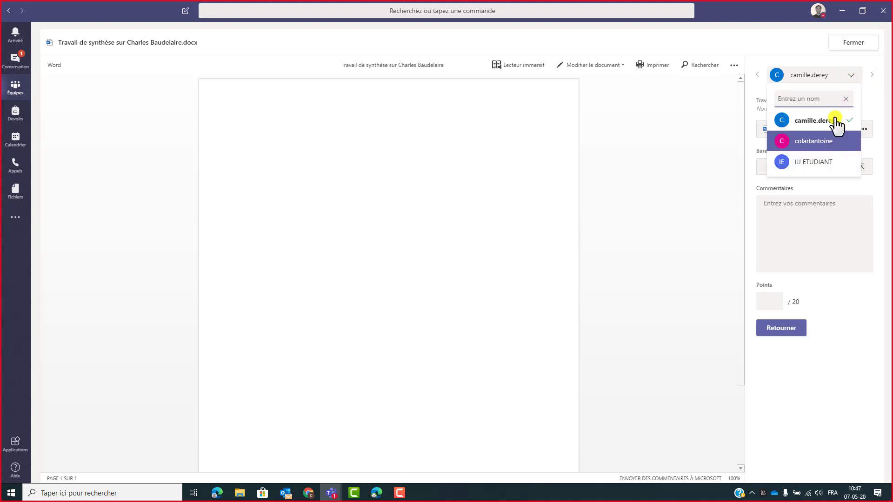
pyautogui.click(853, 76)
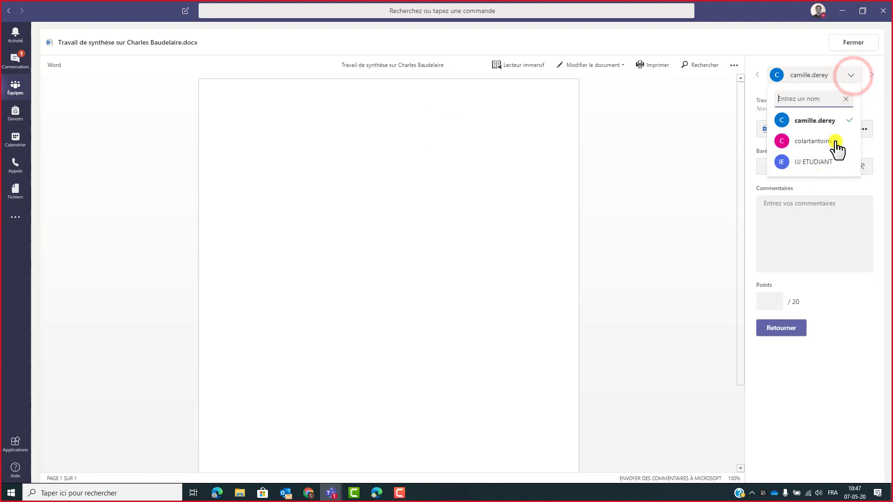
pyautogui.click(857, 77)
pyautogui.click(871, 75)
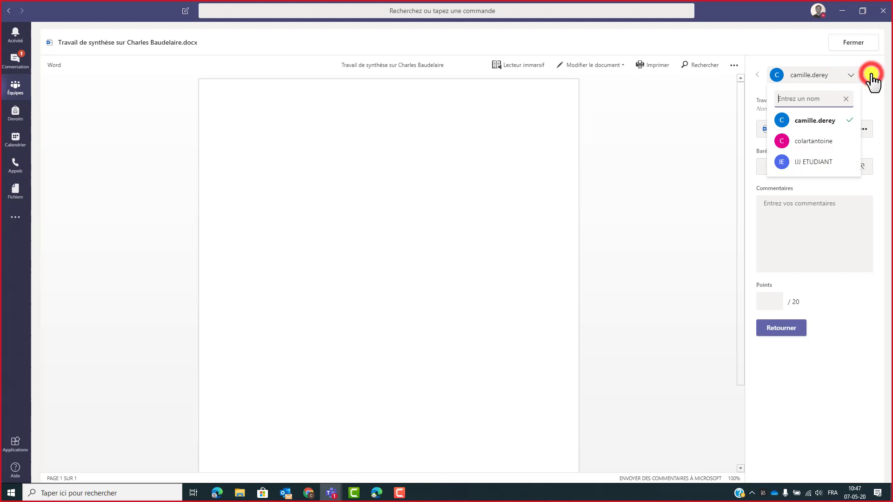
pyautogui.click(872, 75)
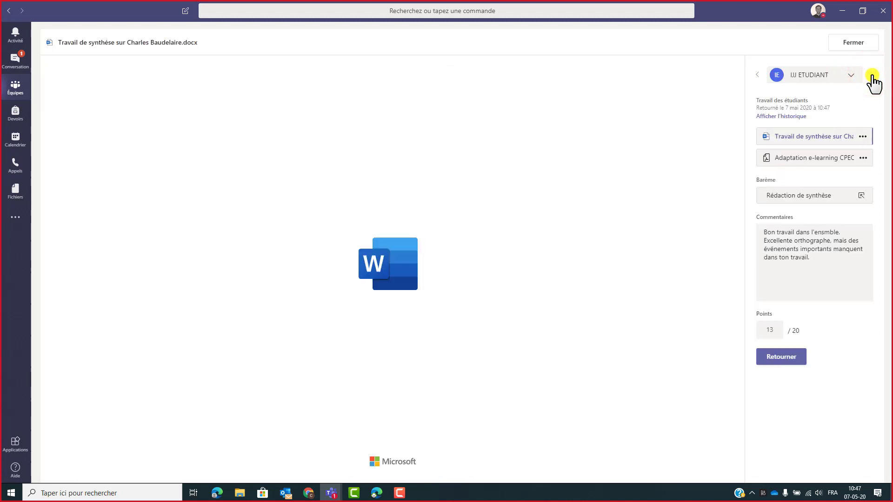
pyautogui.click(872, 75)
pyautogui.click(872, 75)
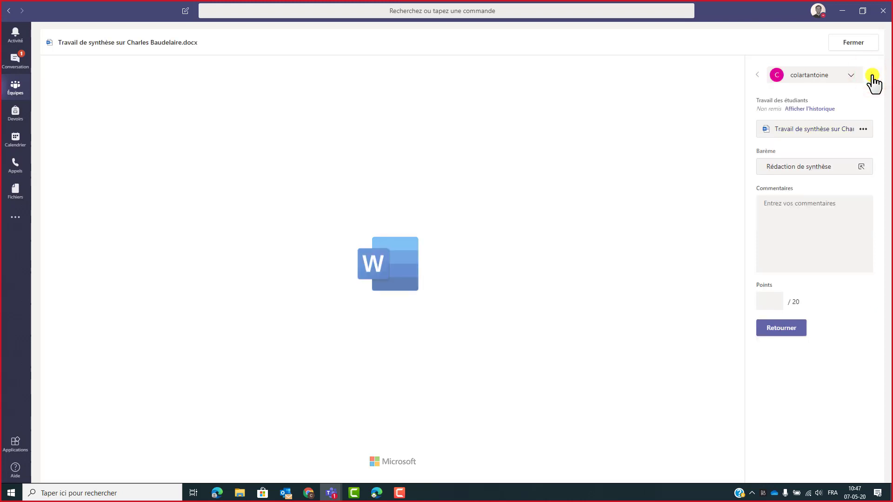
pyautogui.click(872, 75)
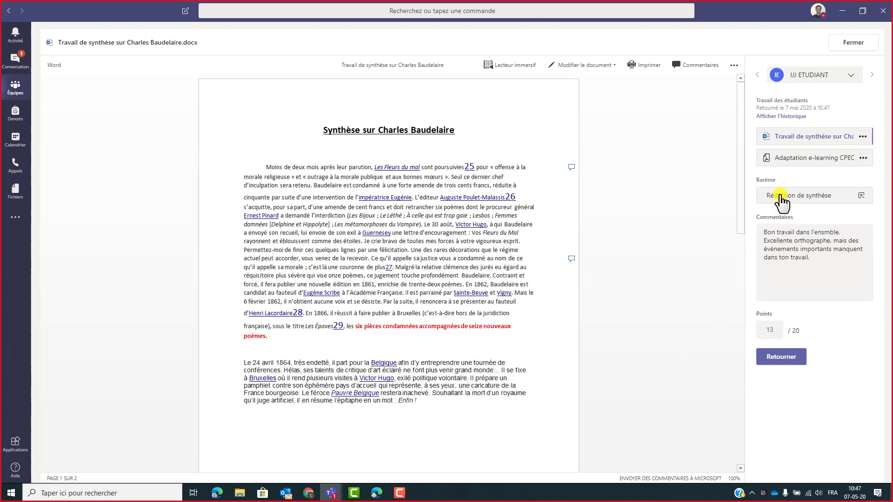
# Step: Close the returned student work and display the assignment's list of already graded students
pyautogui.click(856, 46)
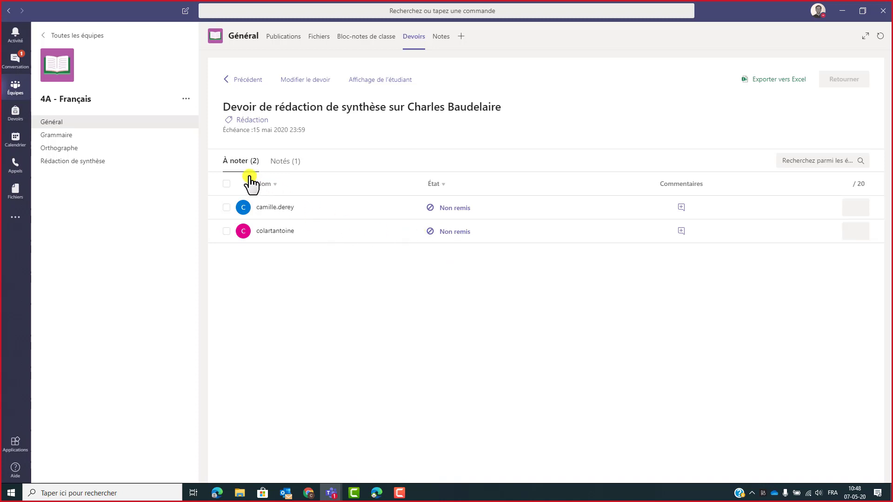
pyautogui.click(287, 166)
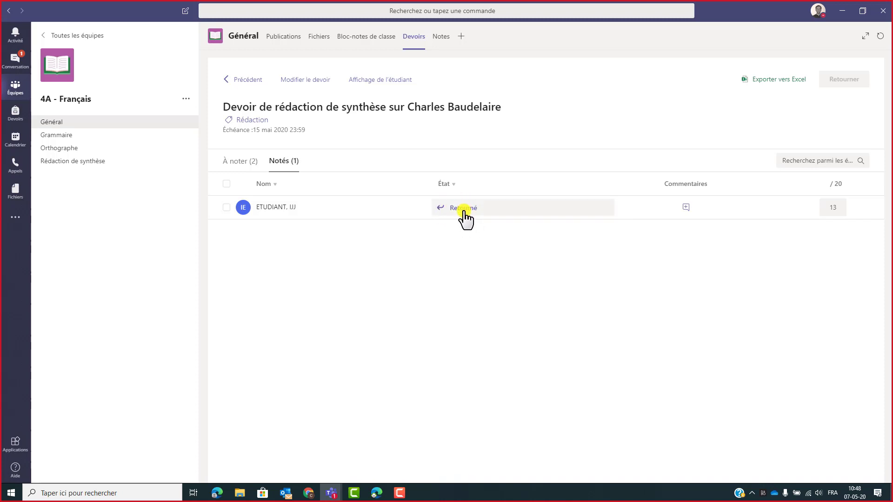
pyautogui.click(837, 210)
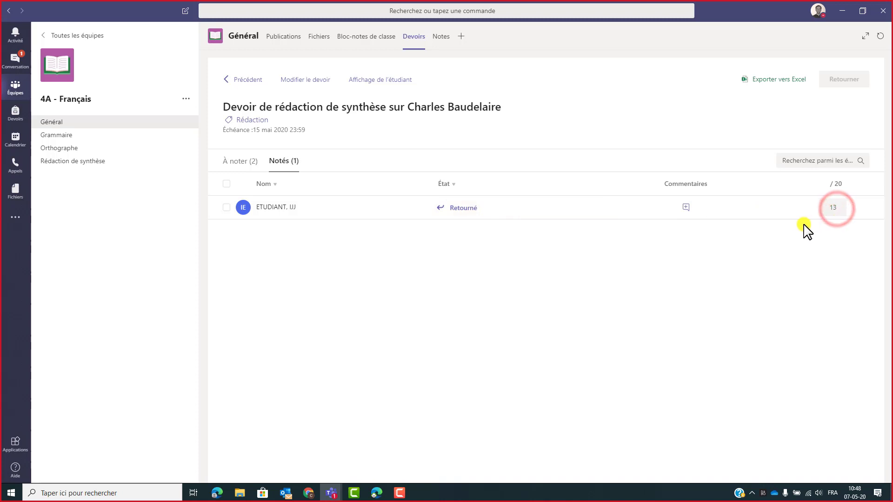
# Step: Open the graded student's feedback comment and replace its final period with an exclamation mark
pyautogui.click(686, 208)
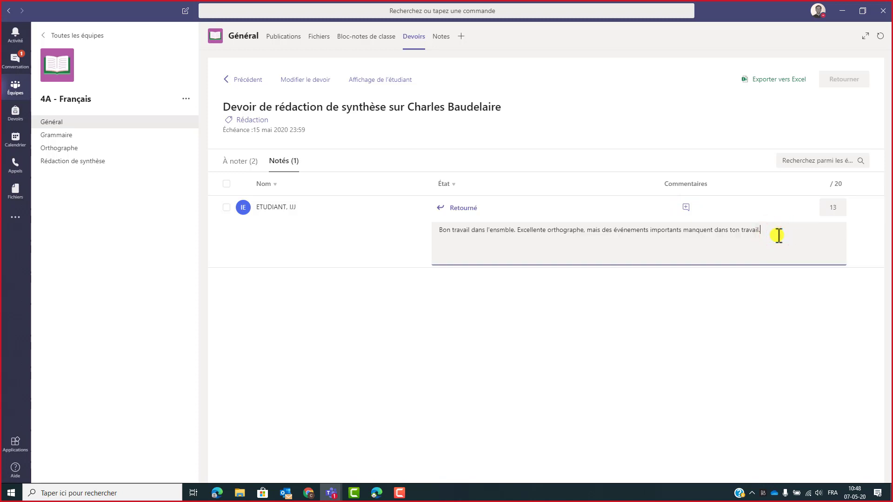
pyautogui.click(765, 232)
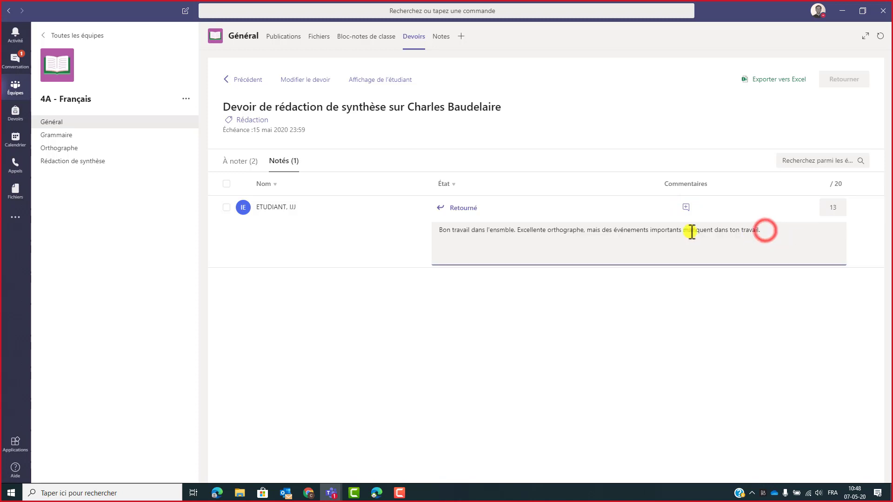
pyautogui.moveTo(774, 237); pyautogui.dragTo(754, 250)
pyautogui.press('Right')
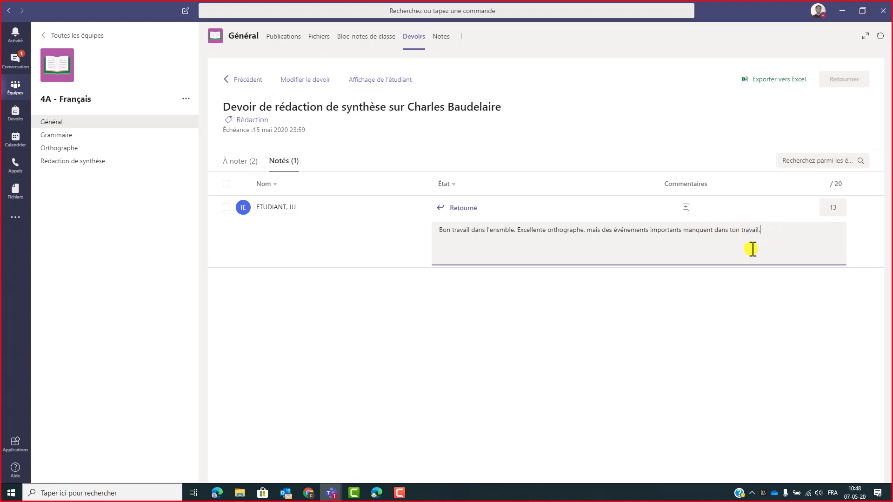
pyautogui.press('BackSpace')
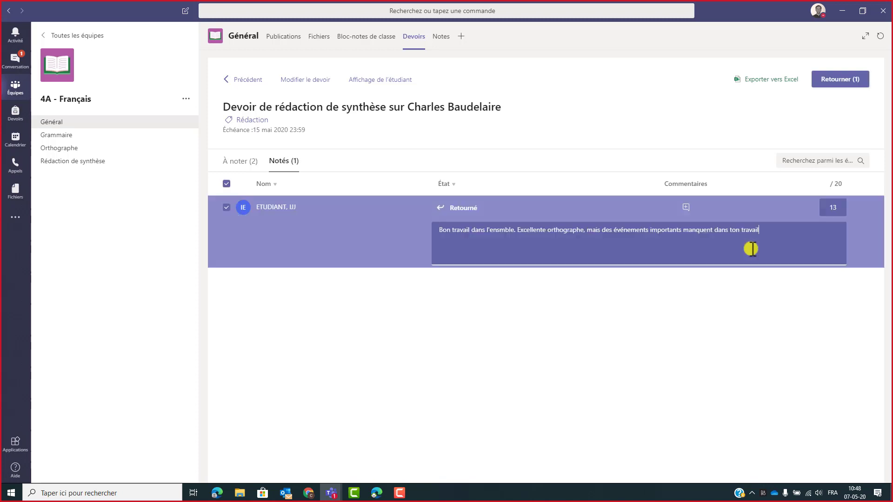
pyautogui.write('!')
# Step: Change the graded student's points to 12 out of 20 and return the work again with the revised feedback
pyautogui.click(839, 205)
pyautogui.write('2')
pyautogui.click(792, 233)
pyautogui.click(836, 80)
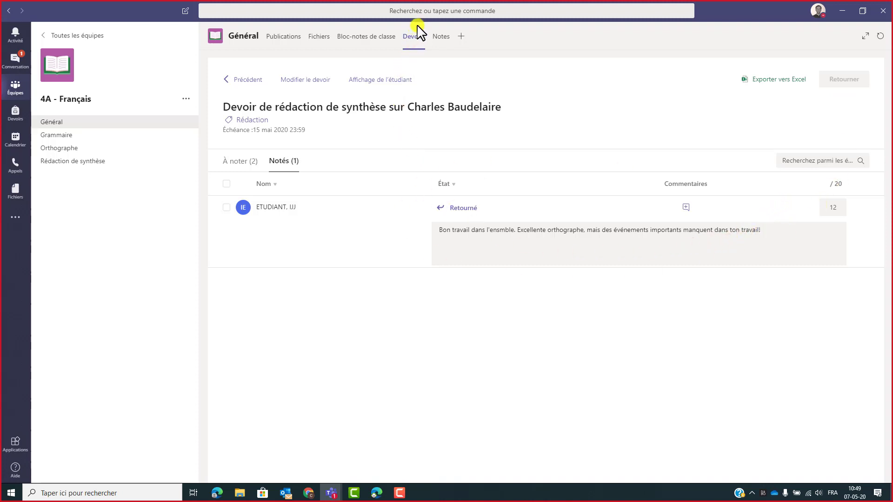
# Step: Examine the class's grade overview for the assignment in 4A - Français
pyautogui.click(439, 38)
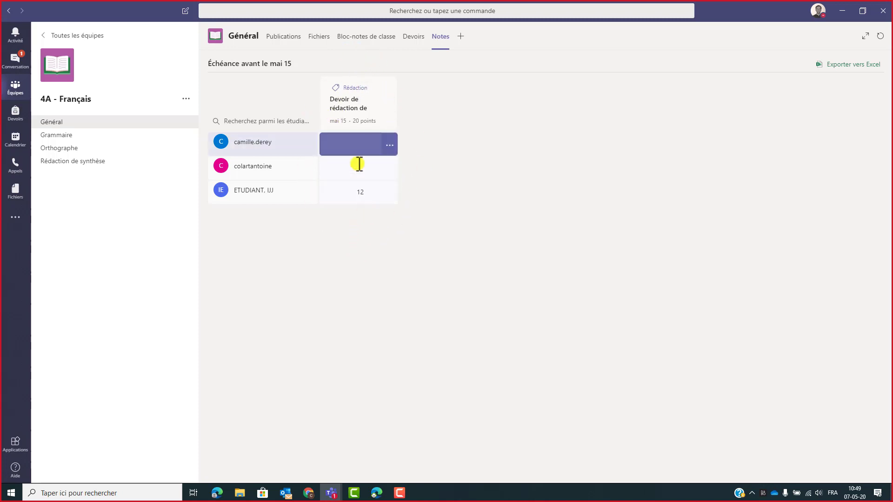
pyautogui.press('Up')
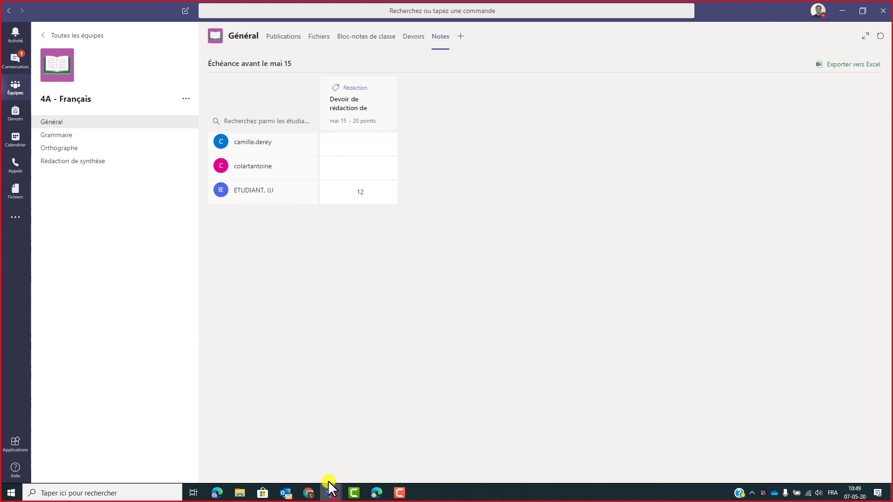
# Step: Switch to the student's Teams session in the browser, open the newest returned-assignment notification and check the points and feedback
pyautogui.click(376, 492)
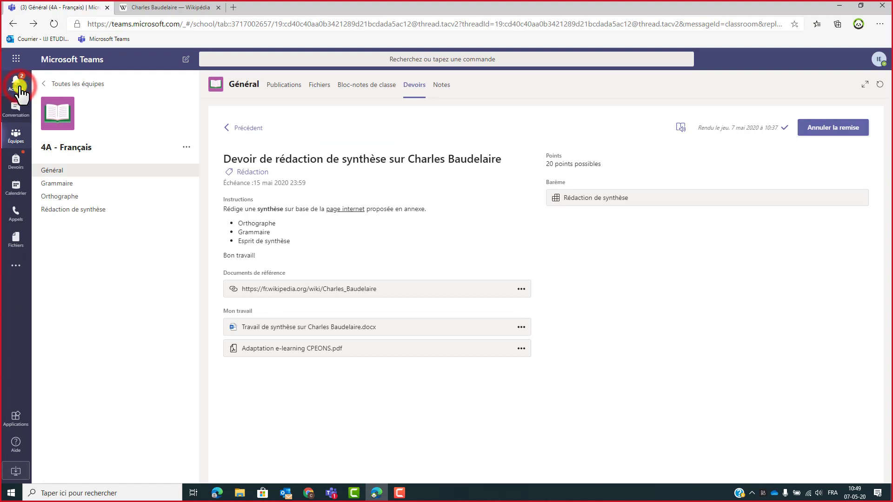
pyautogui.click(18, 86)
pyautogui.click(102, 120)
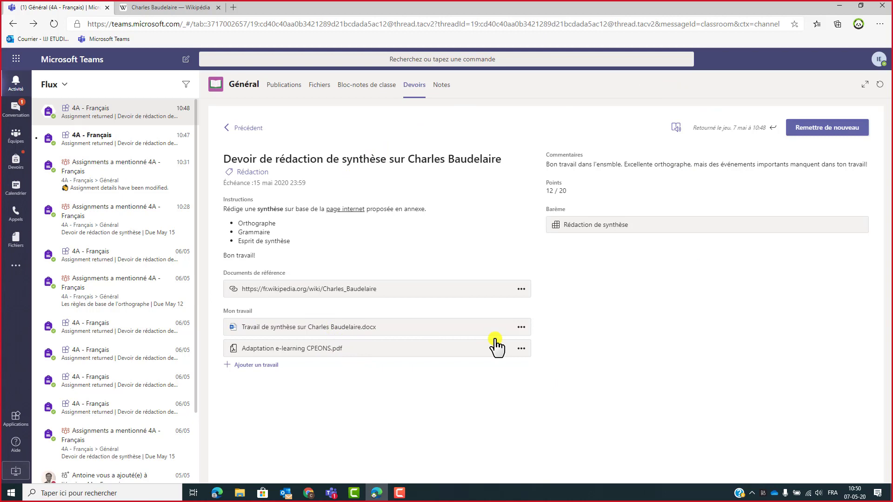
pyautogui.click(582, 189)
pyautogui.moveTo(582, 189); pyautogui.dragTo(541, 165)
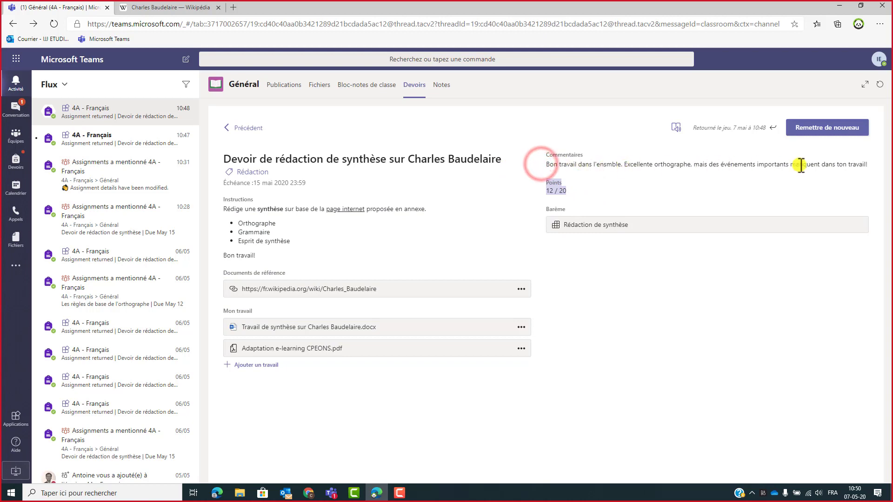
pyautogui.moveTo(862, 162); pyautogui.dragTo(568, 394)
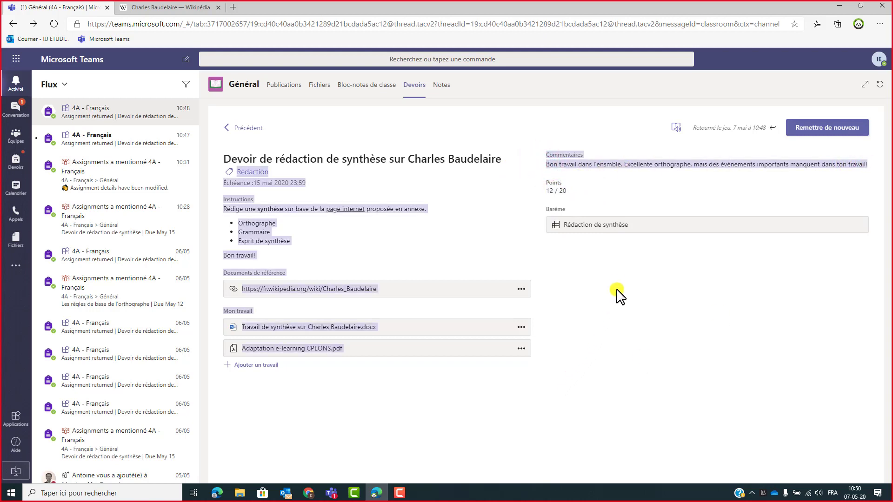
# Step: Examine the completed "Rédaction de synthèse" rubric with its criterion ratings and comments as the student, and close it
pyautogui.click(581, 227)
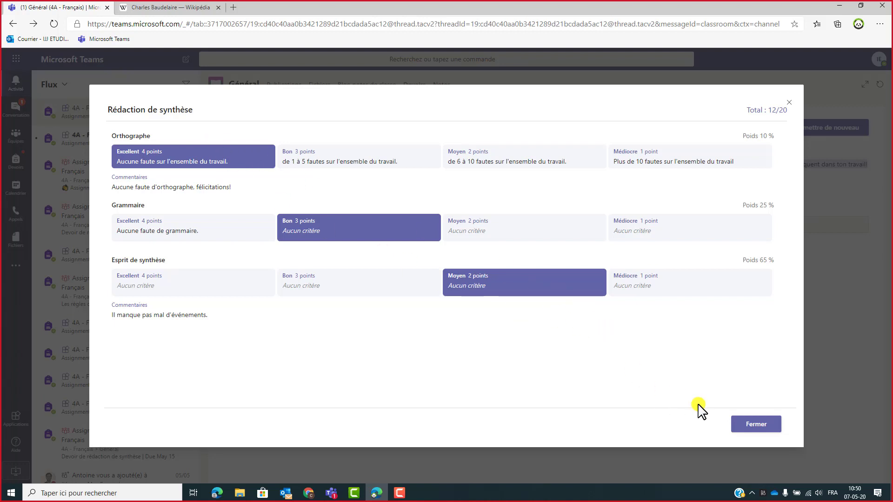
pyautogui.click(754, 425)
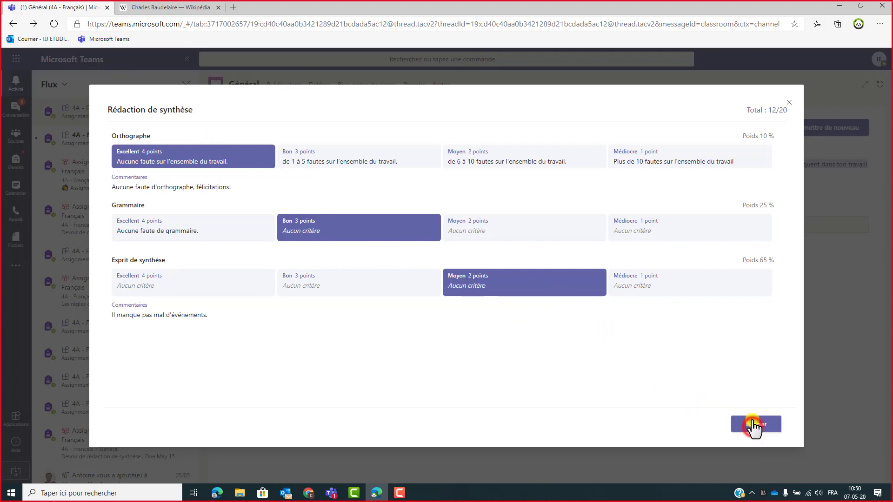
pyautogui.click(699, 342)
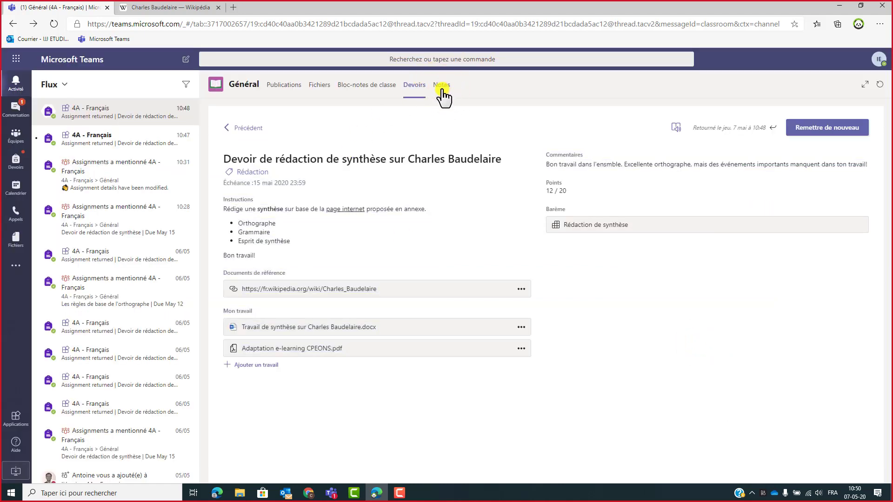
# Step: View the student's own grades page and return to the teacher's Teams window for 4A - Français
pyautogui.click(441, 87)
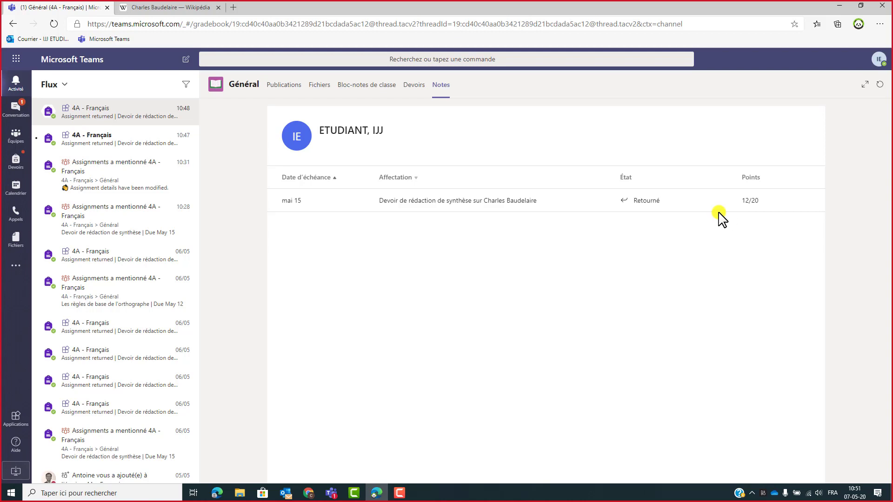
pyautogui.click(339, 494)
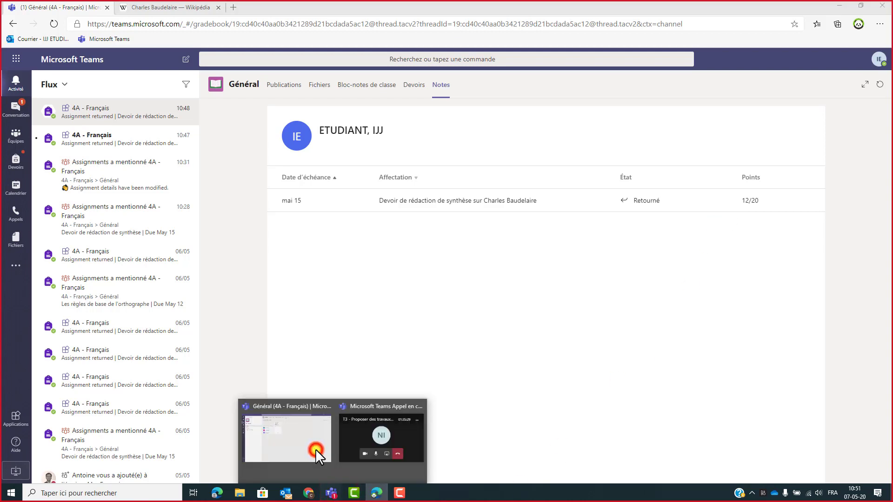
pyautogui.click(319, 451)
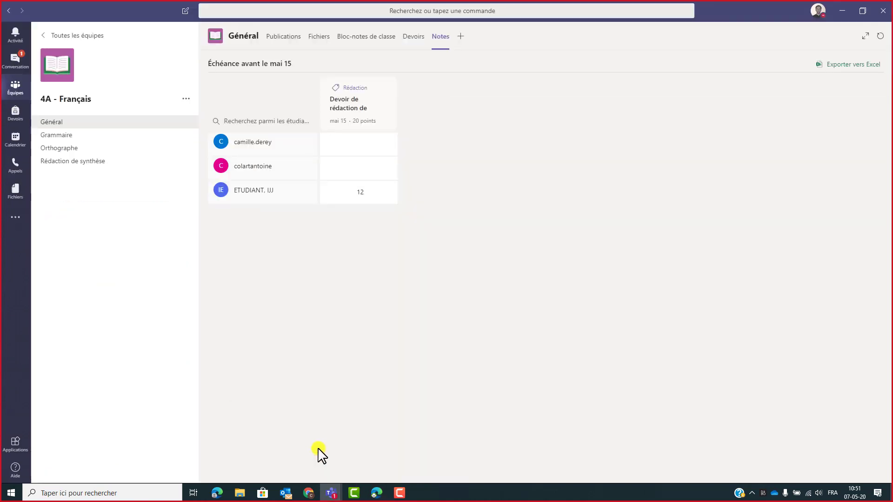